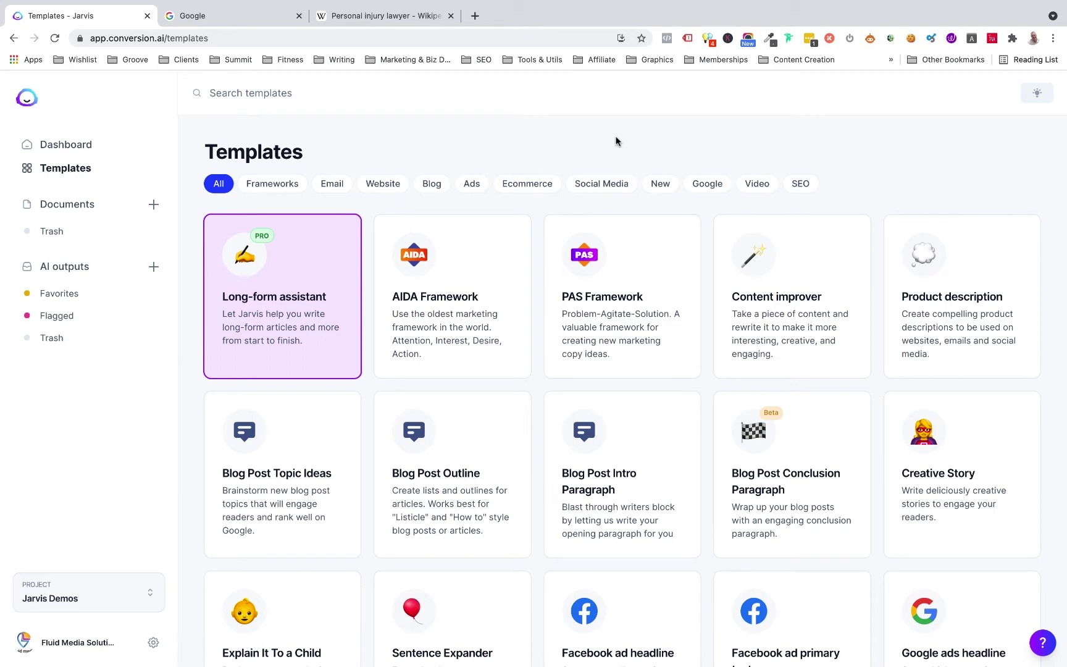
Step: Look over the open Wikipedia article on personal injury lawyers and return to the Jarvis templates page
left_click(395, 12)
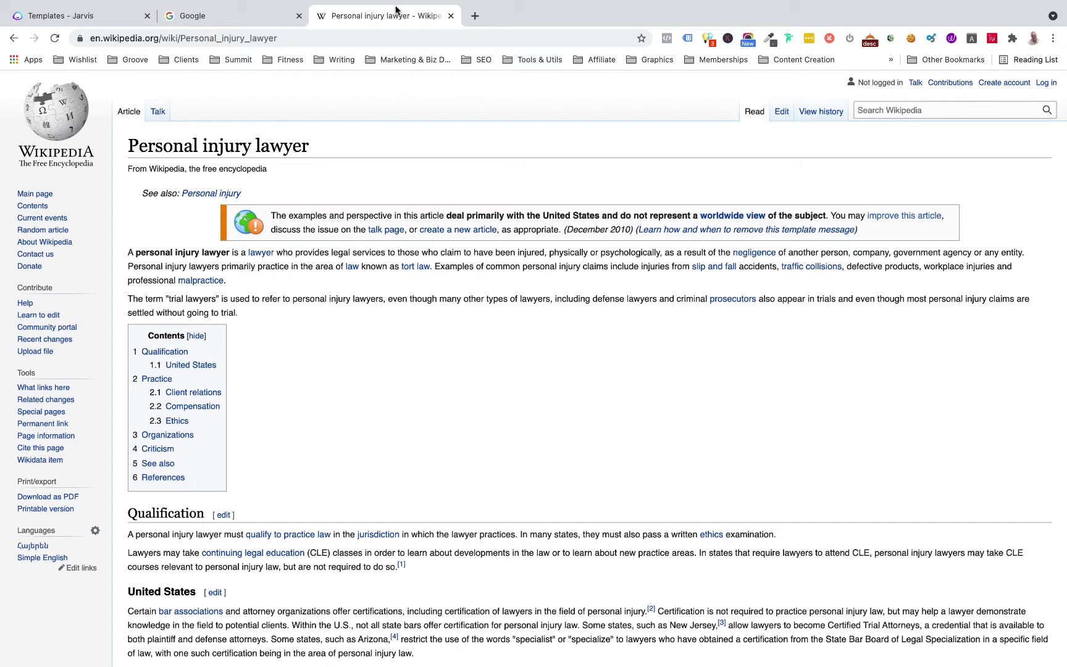
left_click(246, 23)
left_click(89, 24)
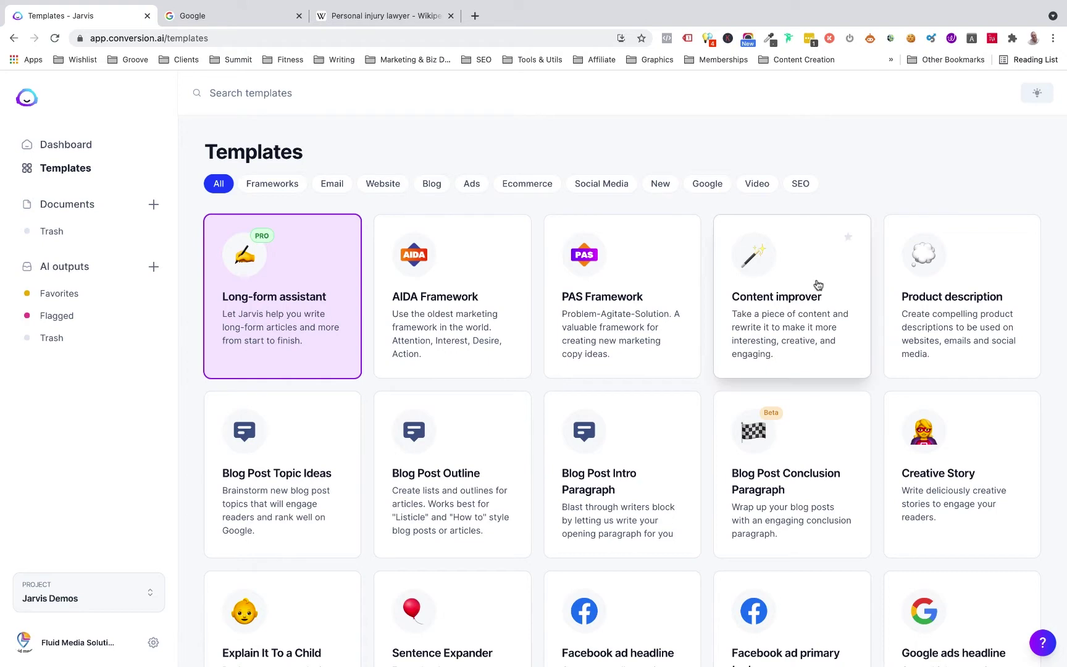
Step: Examine the full range of content templates available in Jarvis
scroll(660, 312, "down", 2)
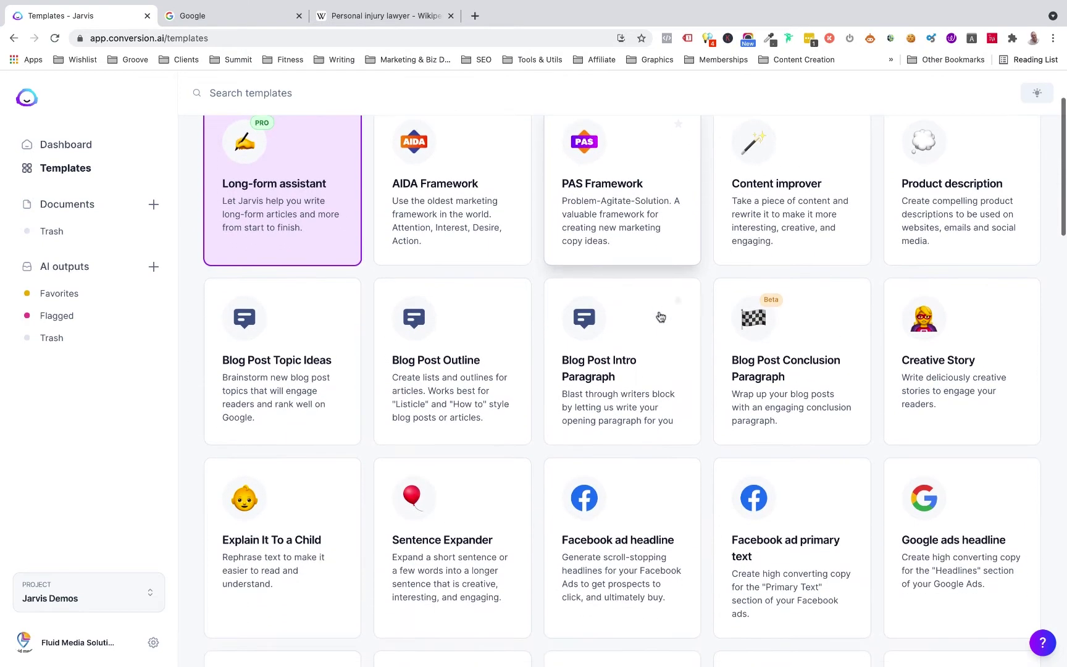
scroll(660, 316, "down", 4)
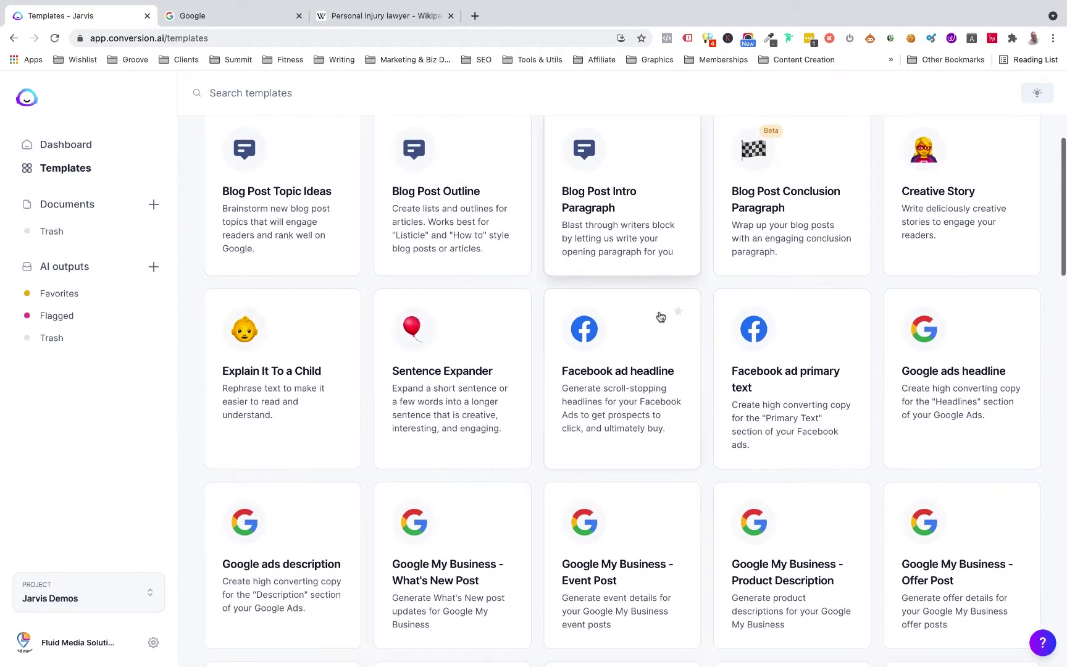
scroll(660, 316, "down", 1)
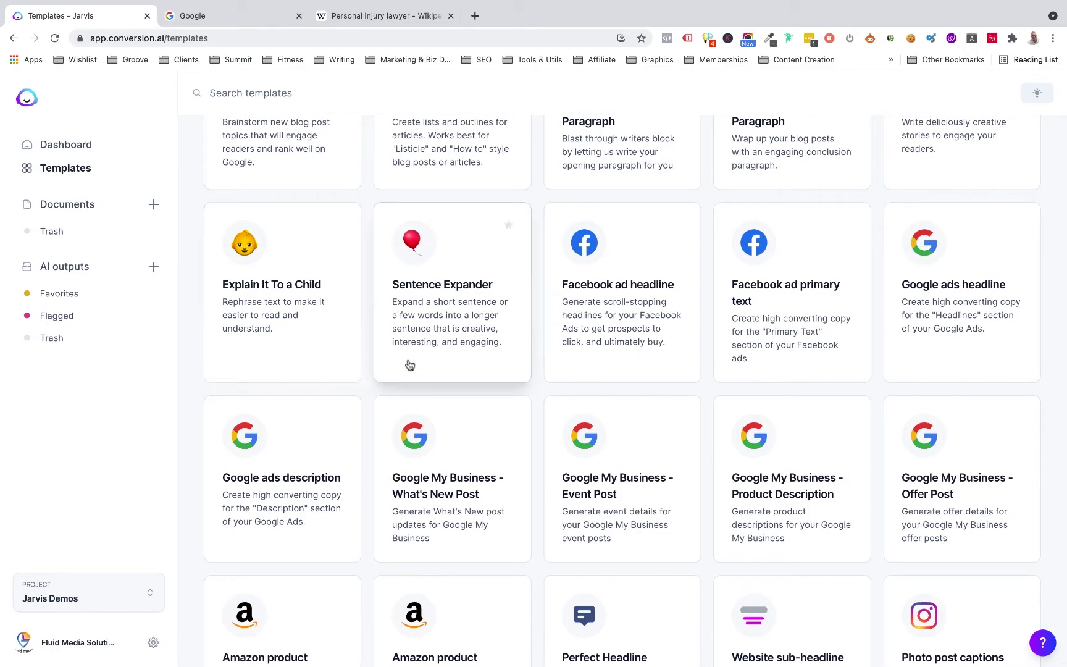
scroll(371, 386, "down", 2)
scroll(371, 387, "down", 15)
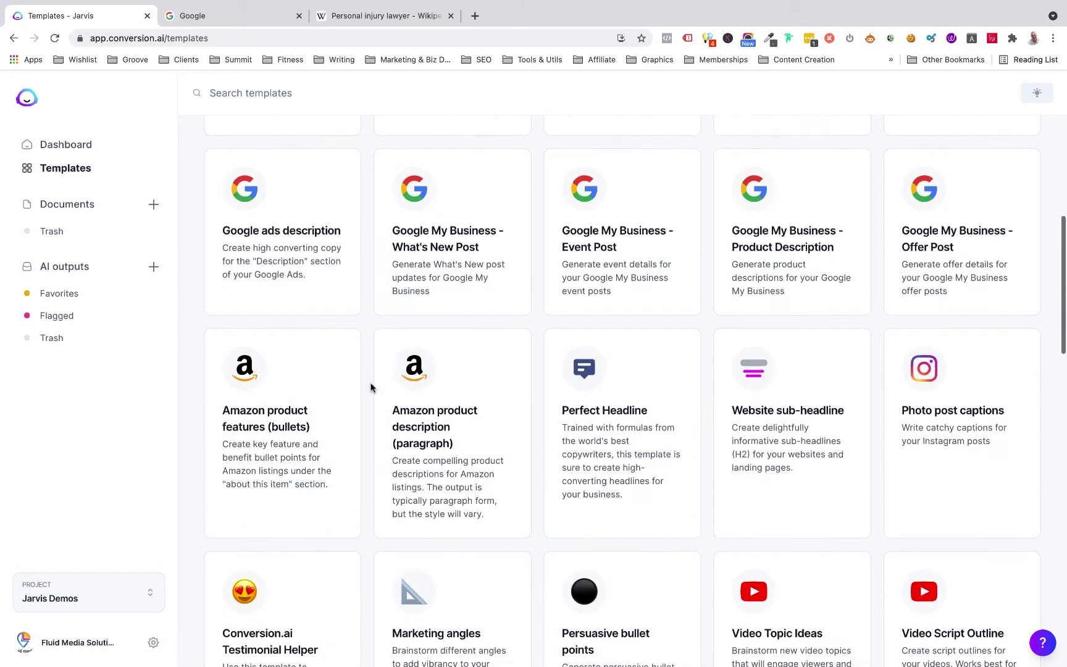
scroll(371, 387, "down", 7)
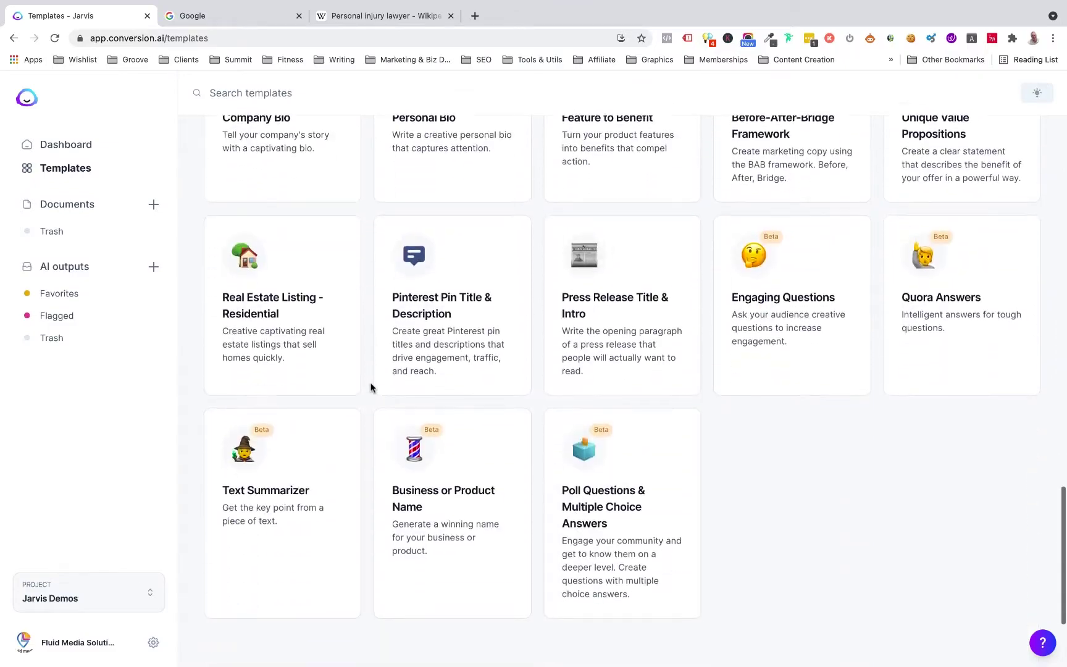
scroll(370, 387, "up", 9)
scroll(371, 387, "up", 15)
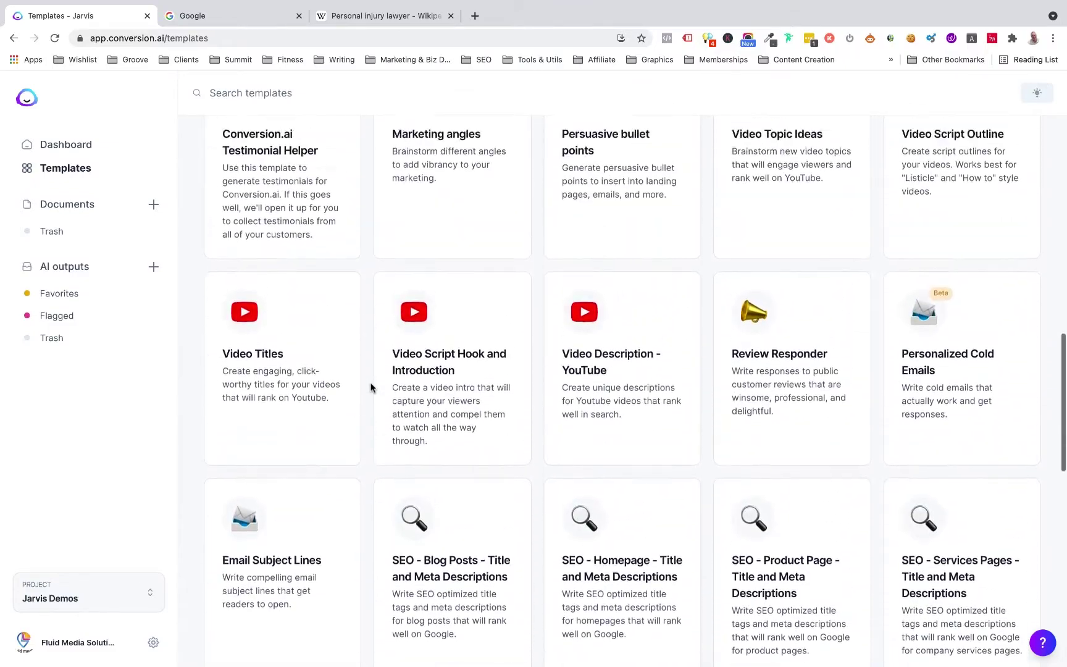
scroll(370, 388, "up", 3)
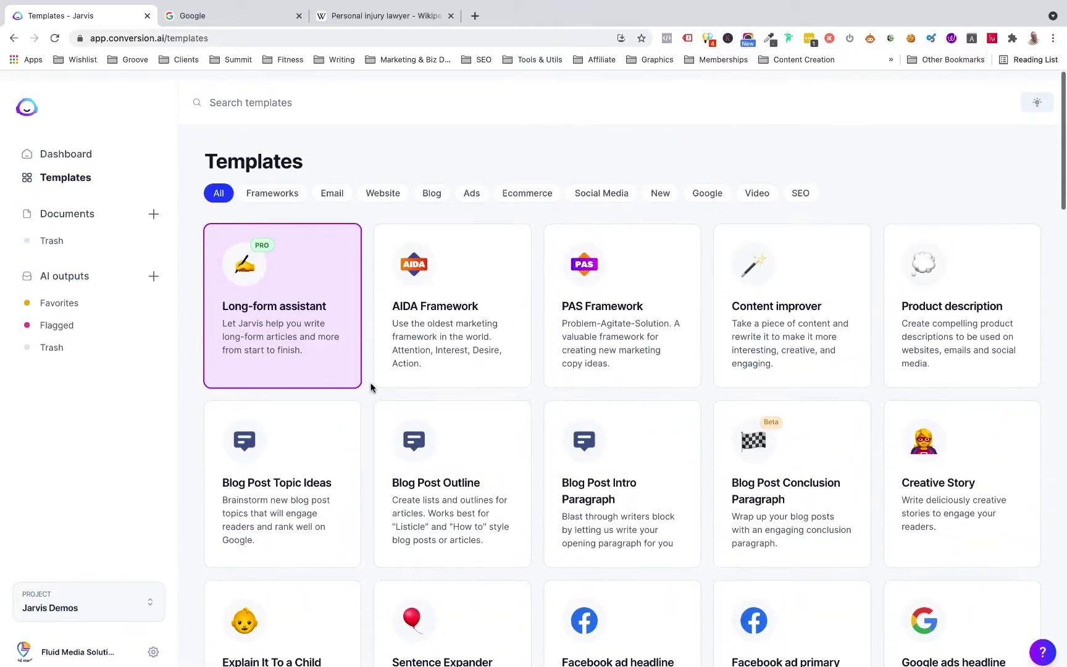
Step: Create a new document from scratch with the Long-form assistant
left_click(280, 304)
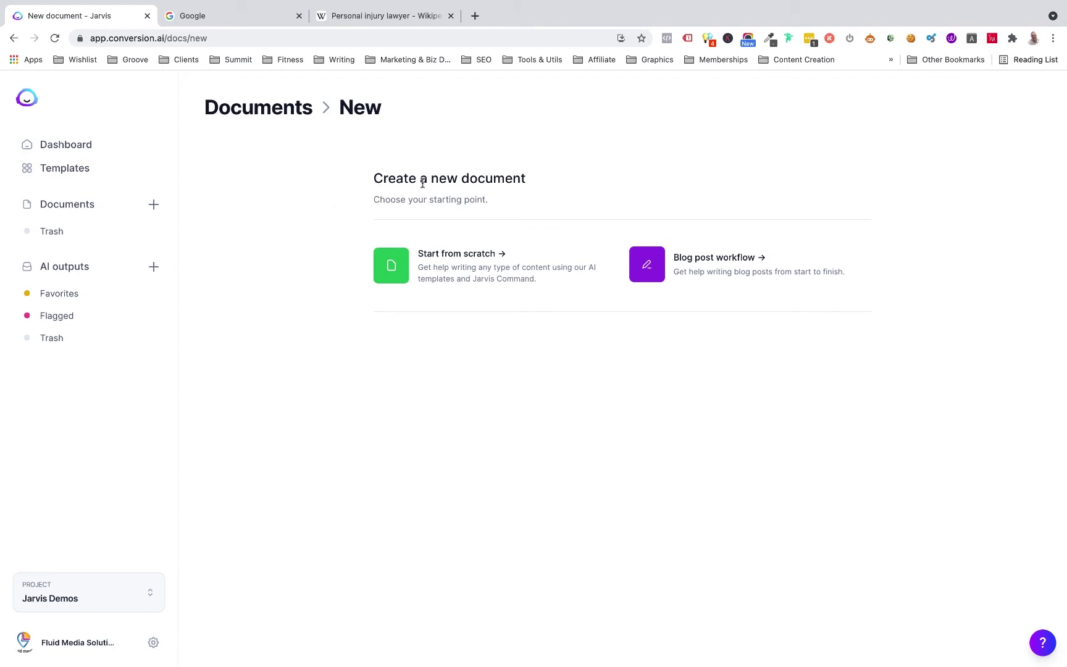
left_click(431, 257)
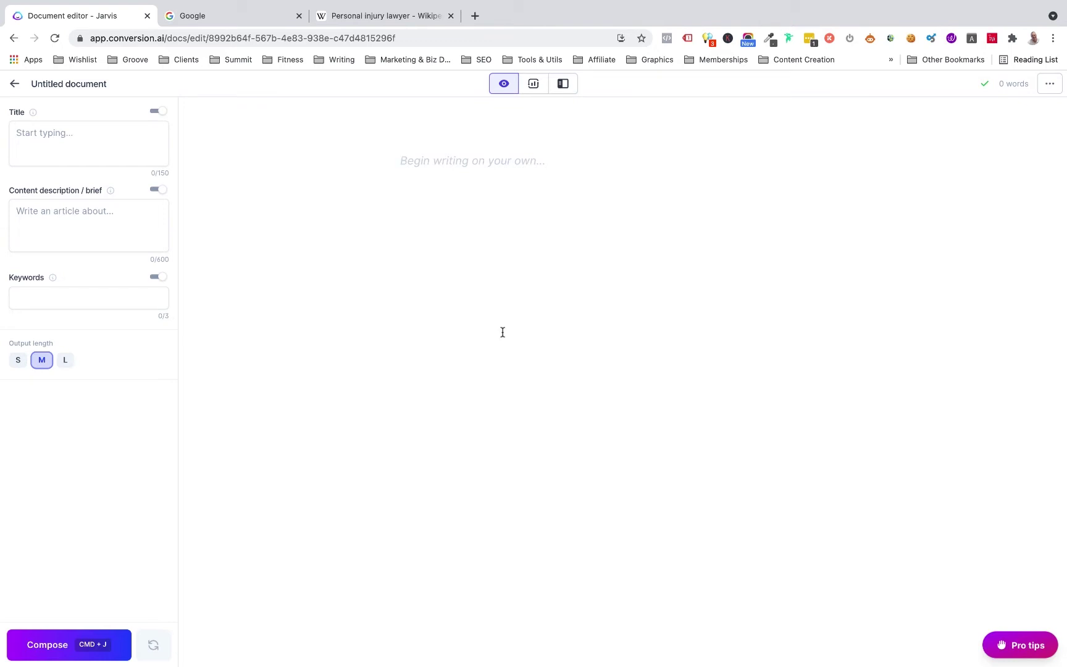
Step: Compose from the prompt "Write some blog post titles about how personal injury lawyers can help if you're injured in a car accident"
type("Wri")
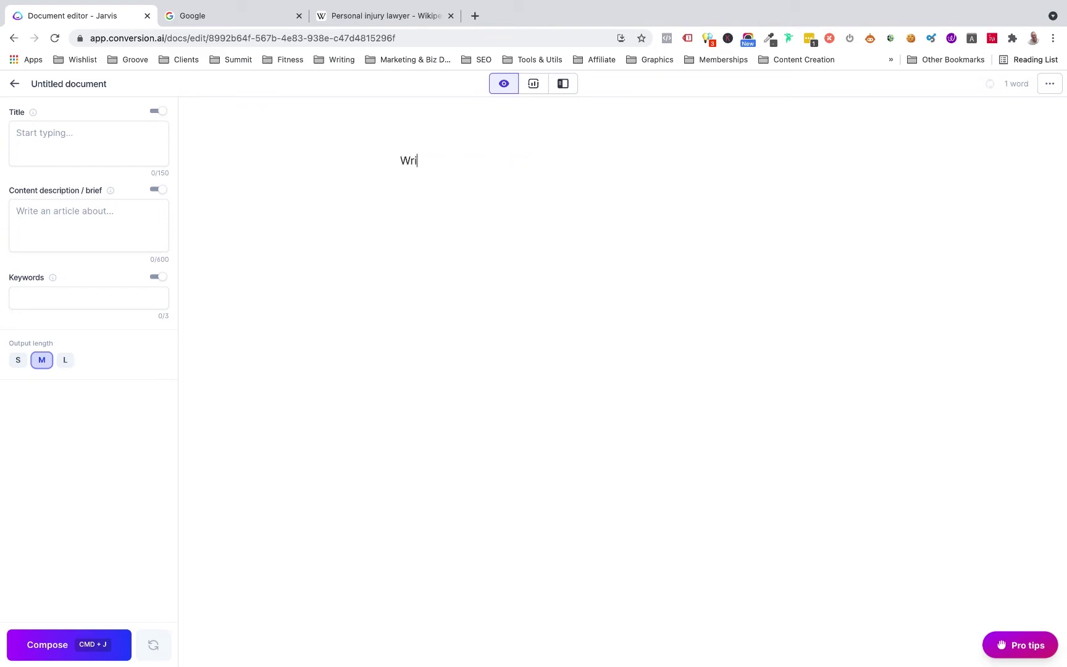
type("te some blog post titles")
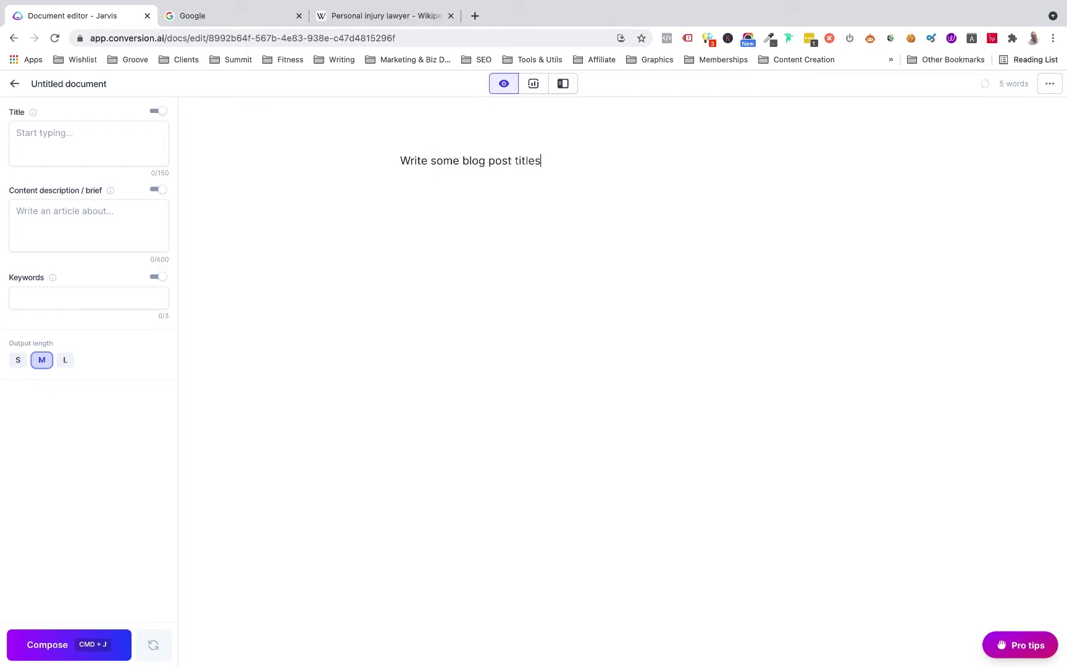
type(" about how personal inju")
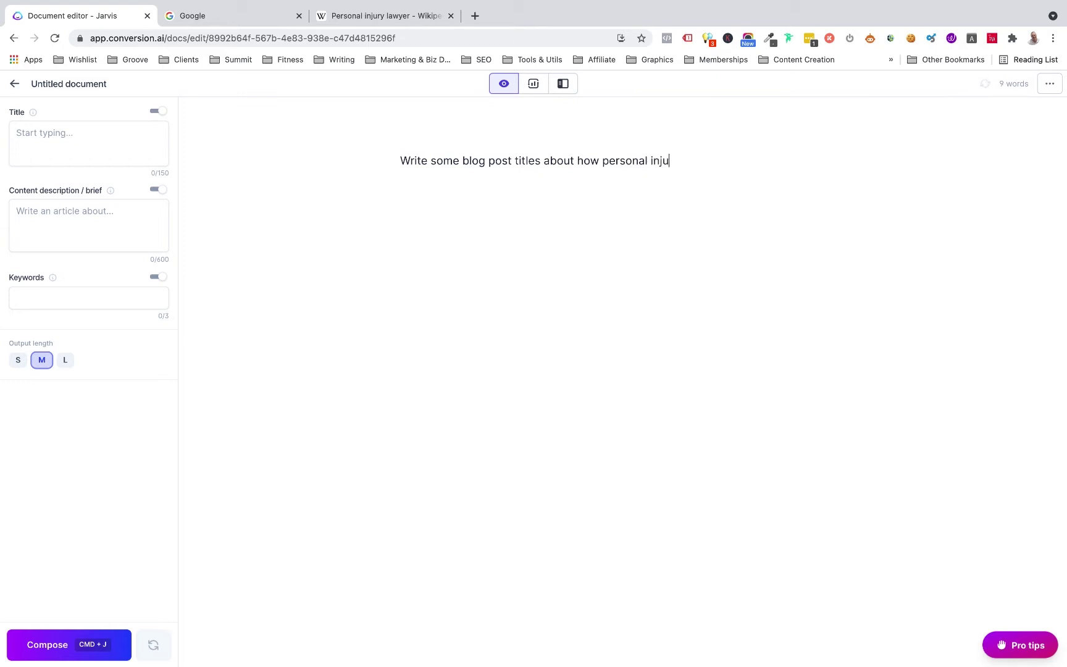
type("ry l")
type("awyers can help if yo")
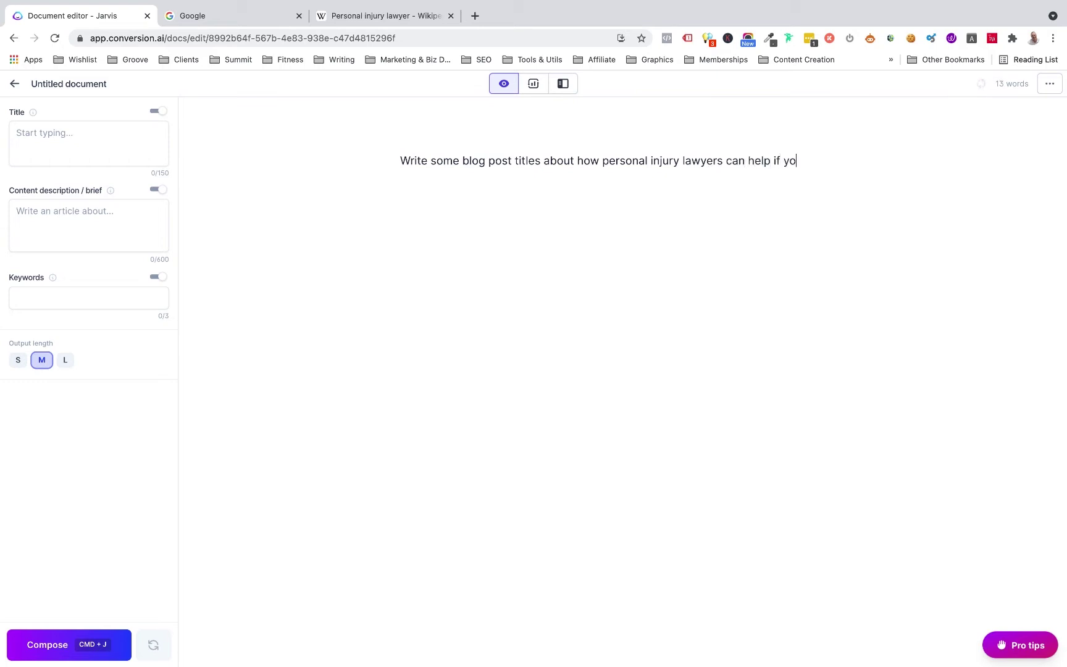
type("u're injured in a car accident")
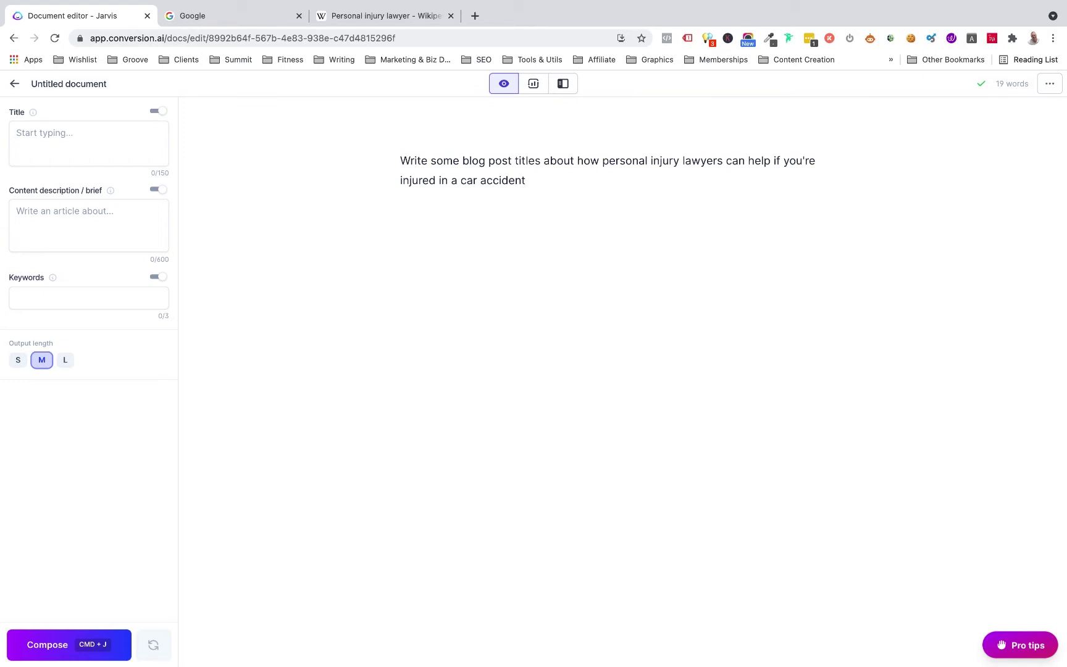
key("super+j")
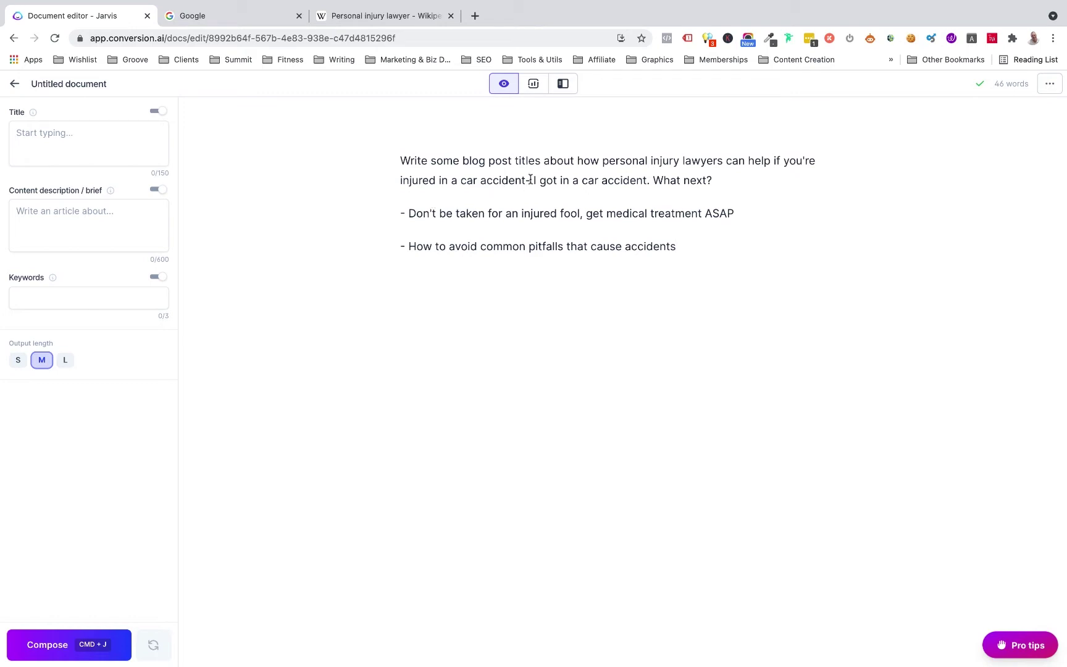
Step: Copy the generated title "I got in a car accident. What next?" into the Title field and clear the document body
left_click_drag(532, 180, 378, 152)
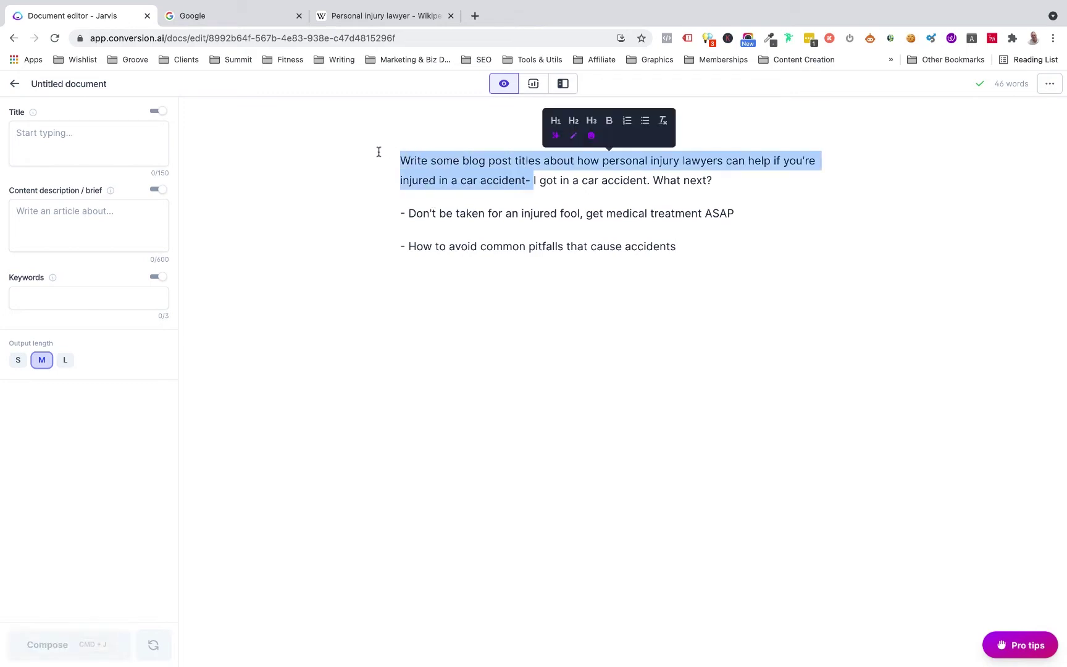
key("BackSpace")
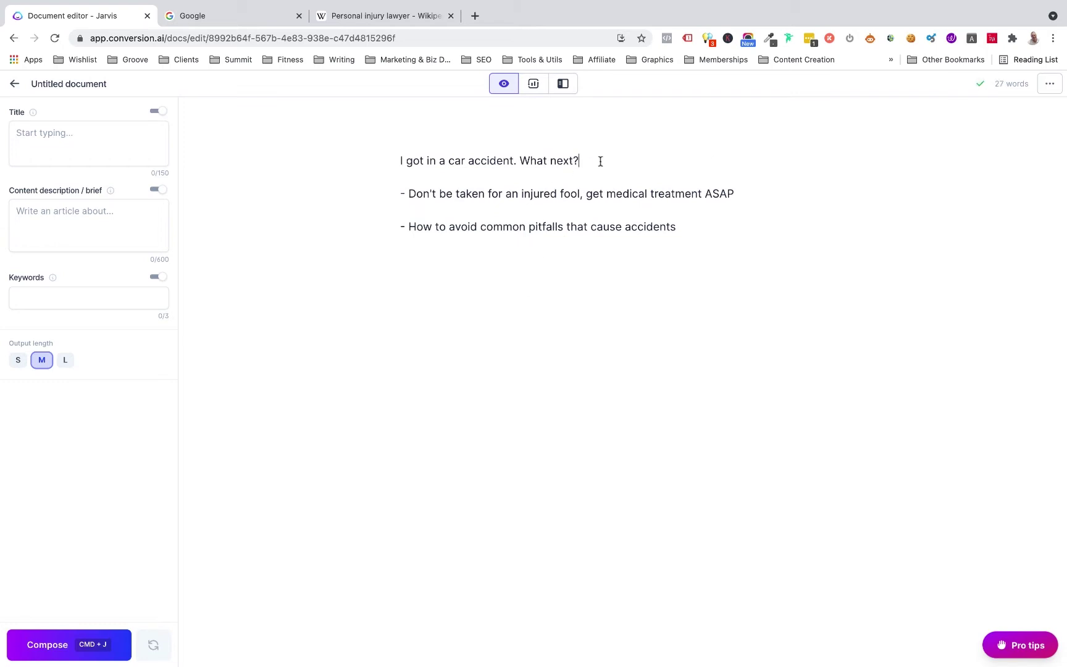
left_click_drag(601, 161, 393, 154)
key("super+c")
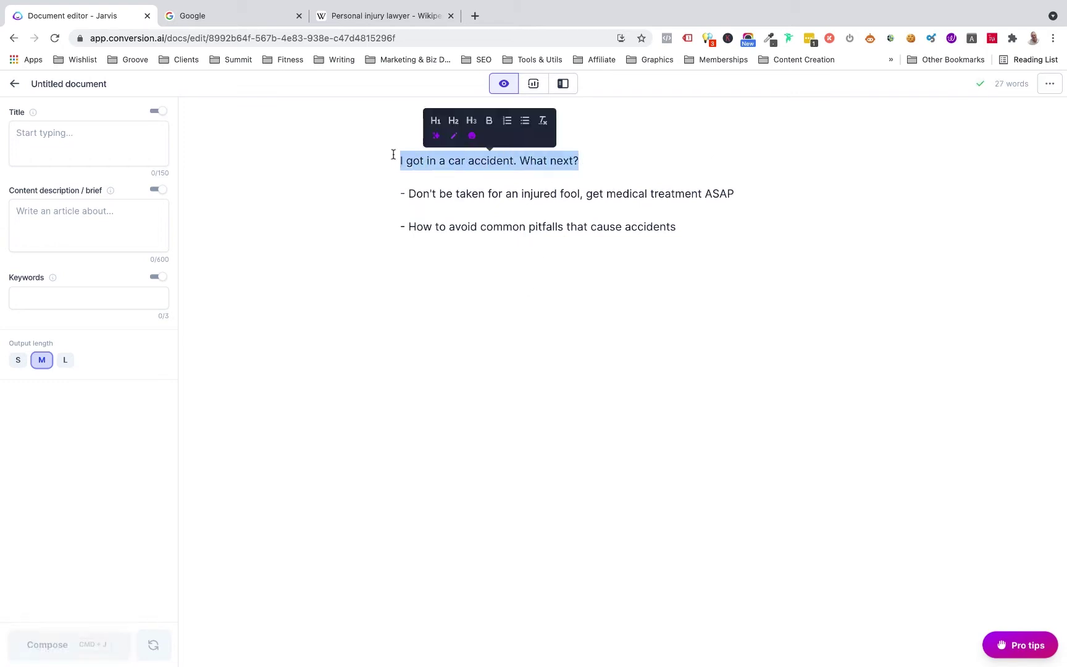
left_click(109, 133)
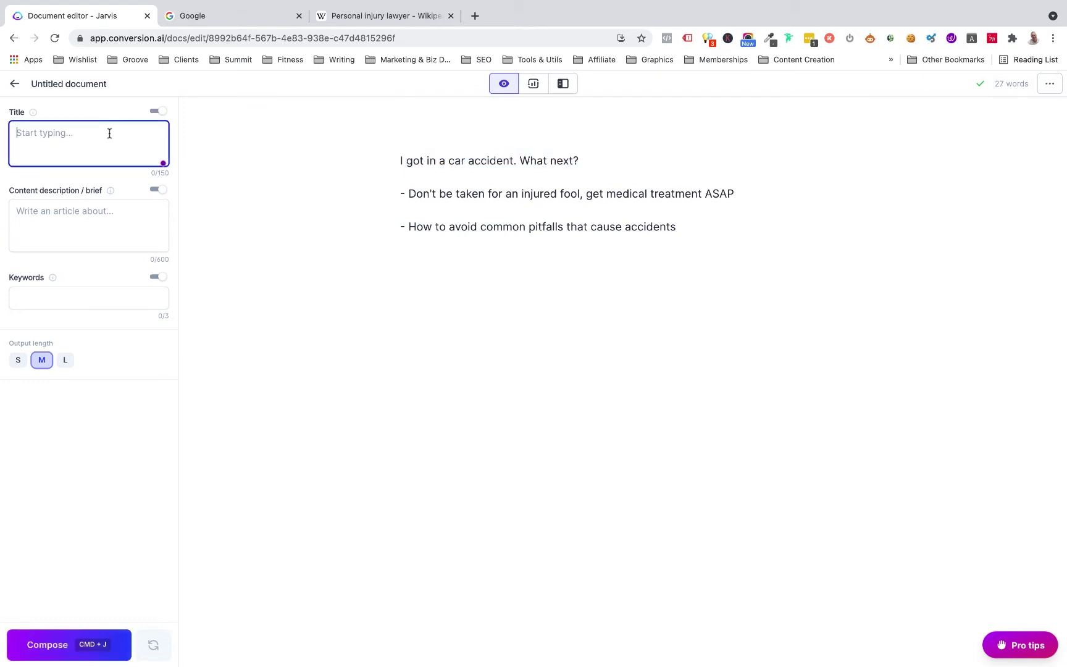
key("super+v")
left_click_drag(392, 156, 713, 260)
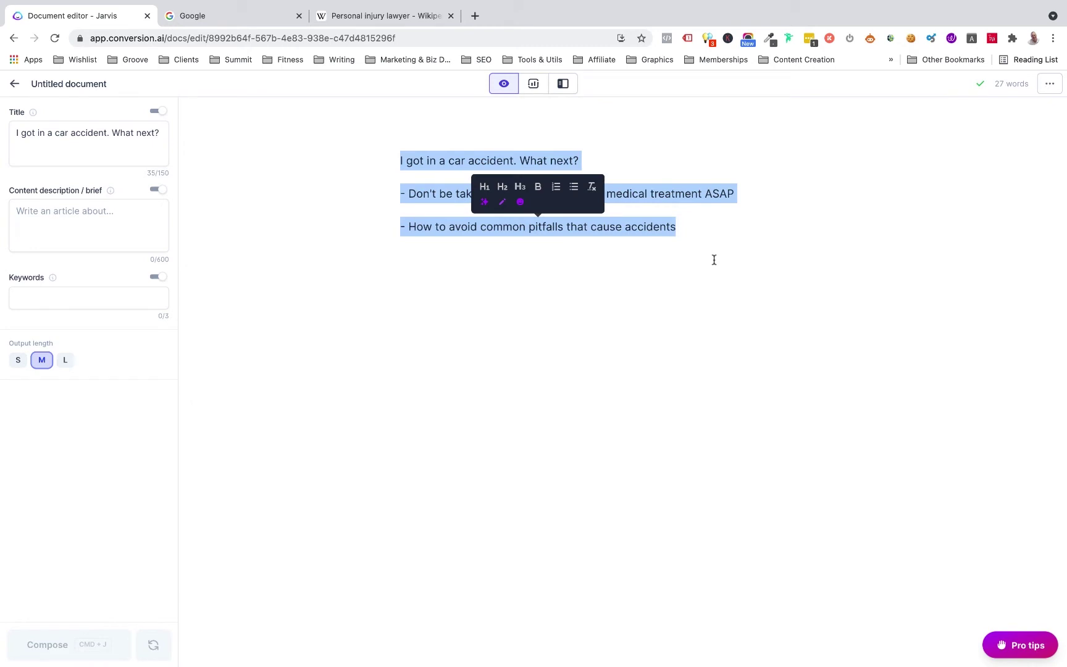
key("BackSpace")
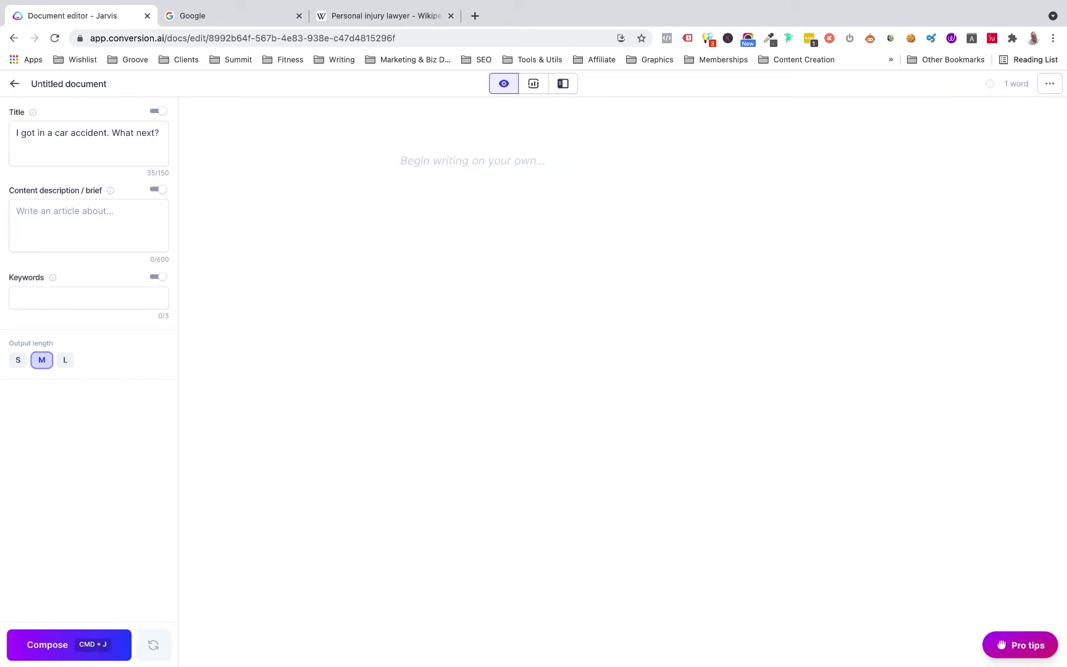
type("swrite")
key("BackSpace")
key("BackSpace")
key("BackSpace")
key("BackSpace")
key("BackSpace")
key("BackSpace")
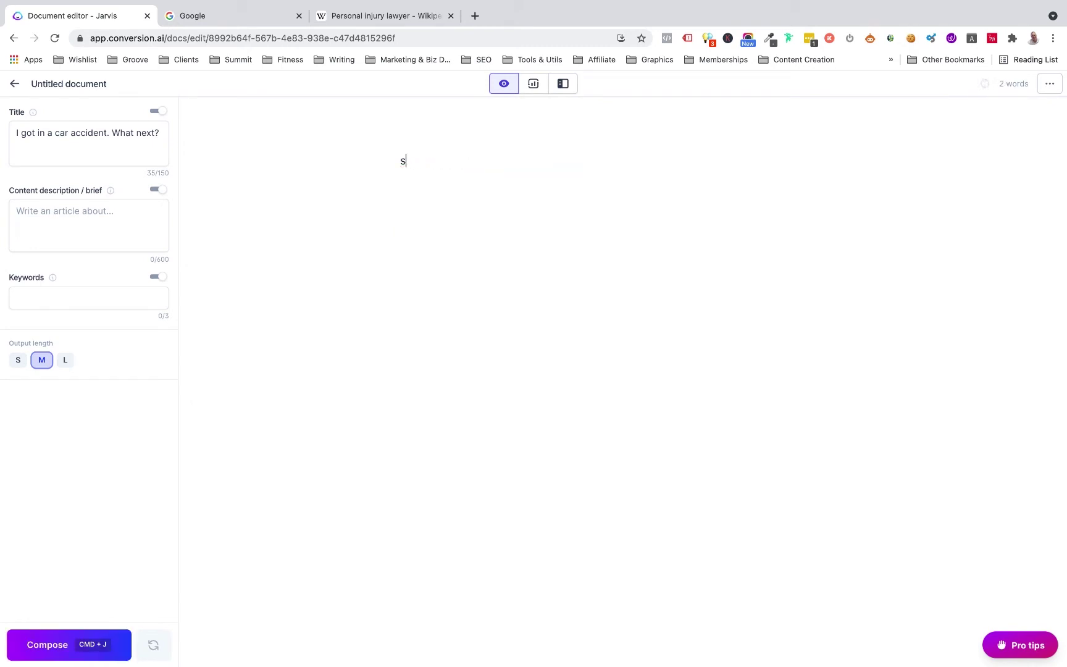
Step: Compose from the prompt "write a content brief about how personal injury lawyers can help if you're injured in a car accident"
type("write")
type(" a content")
type(" brief ")
type("abouce")
key("BackSpace")
key("BackSpace")
key("BackSpace")
key("BackSpace")
type("out")
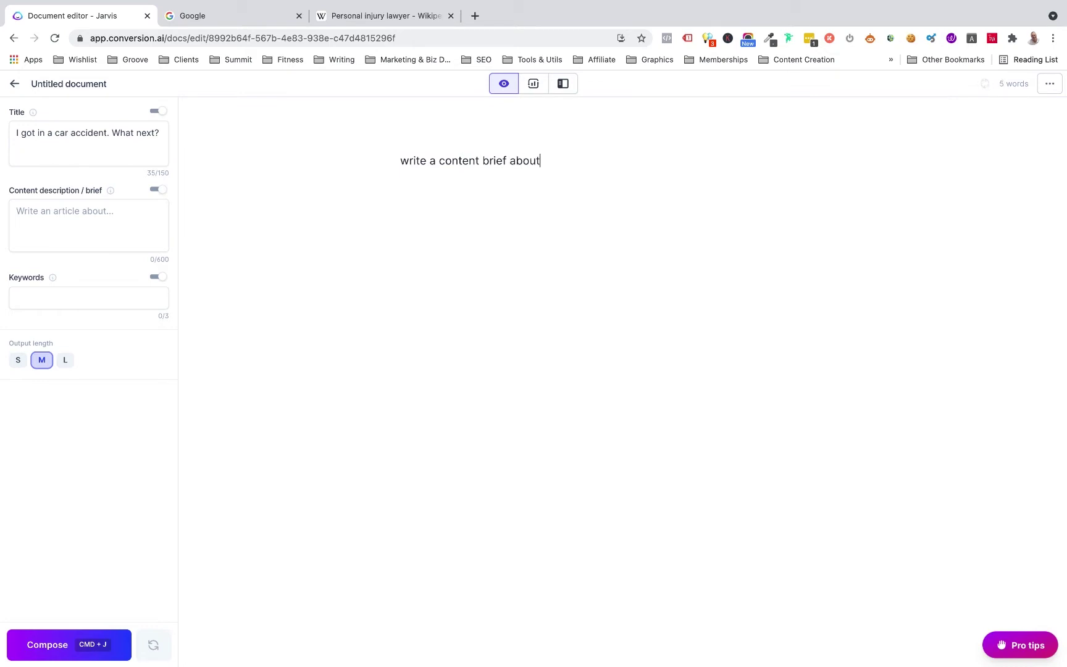
type(" how personal injury")
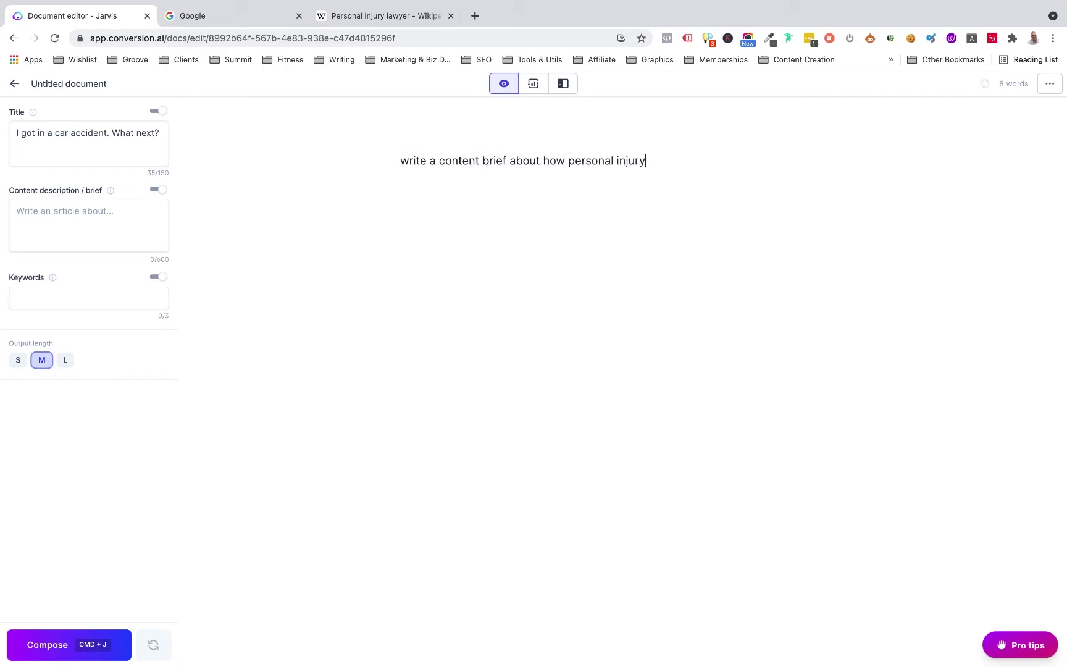
type(" lawyers can help if you're in")
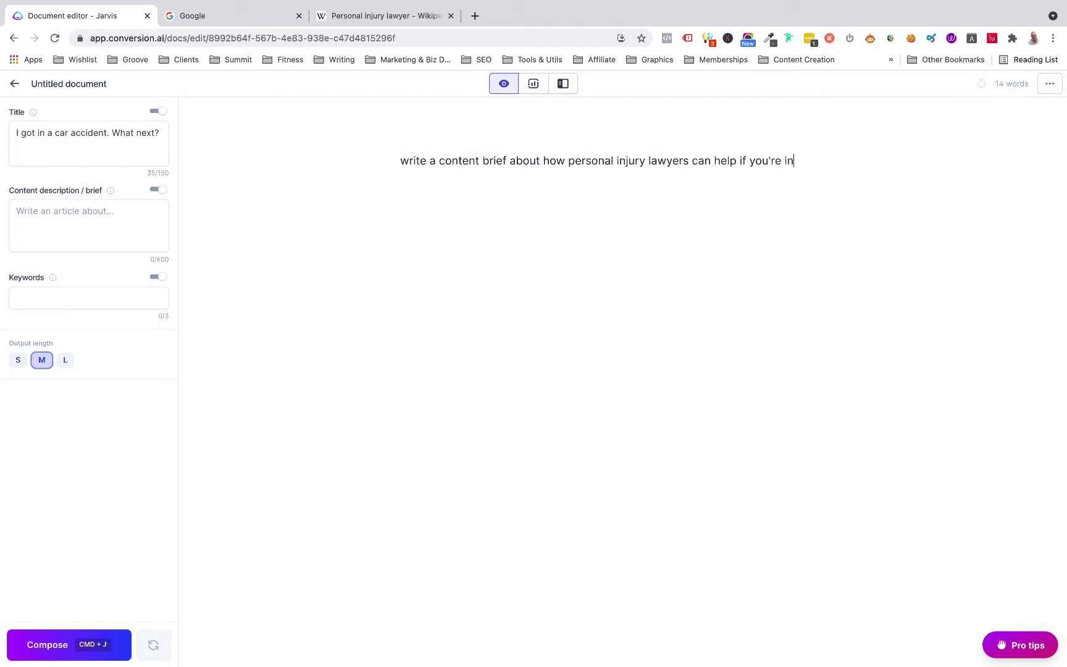
type("jured in a car accident")
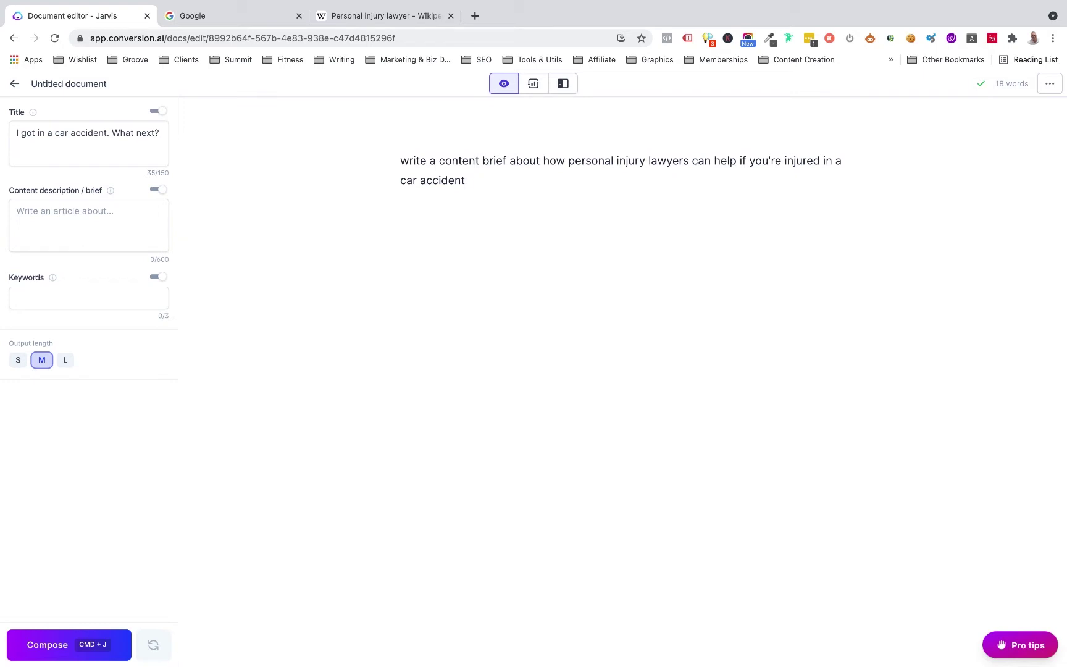
key("super+j")
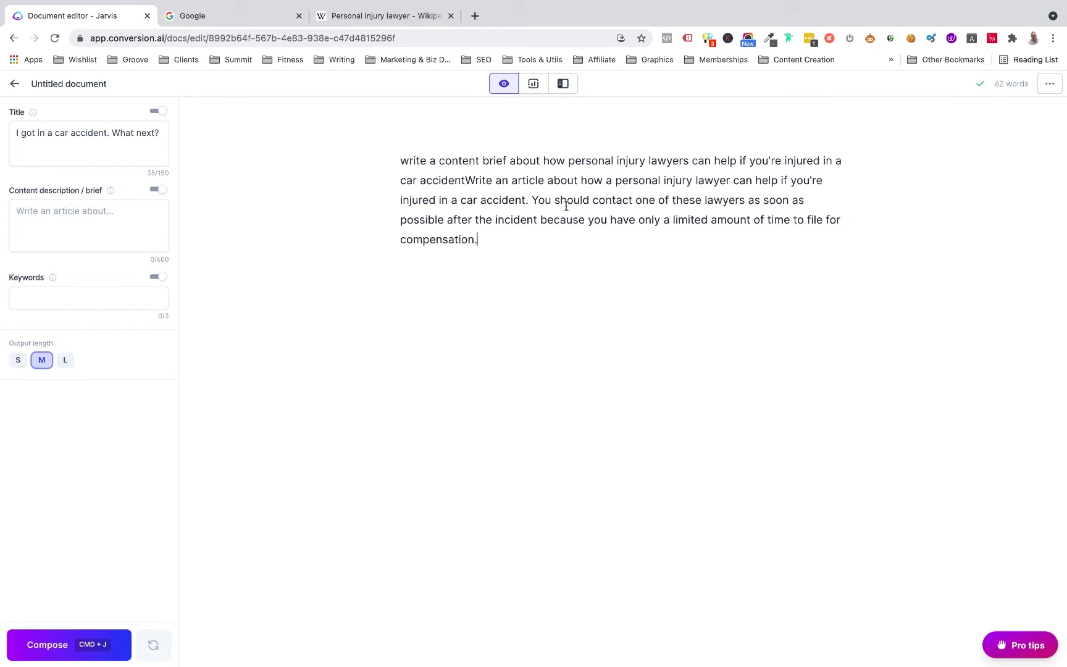
Step: Separate the generated brief from the prompt as its own paragraph and copy it into the Content description / brief field
left_click(466, 181)
key("Return")
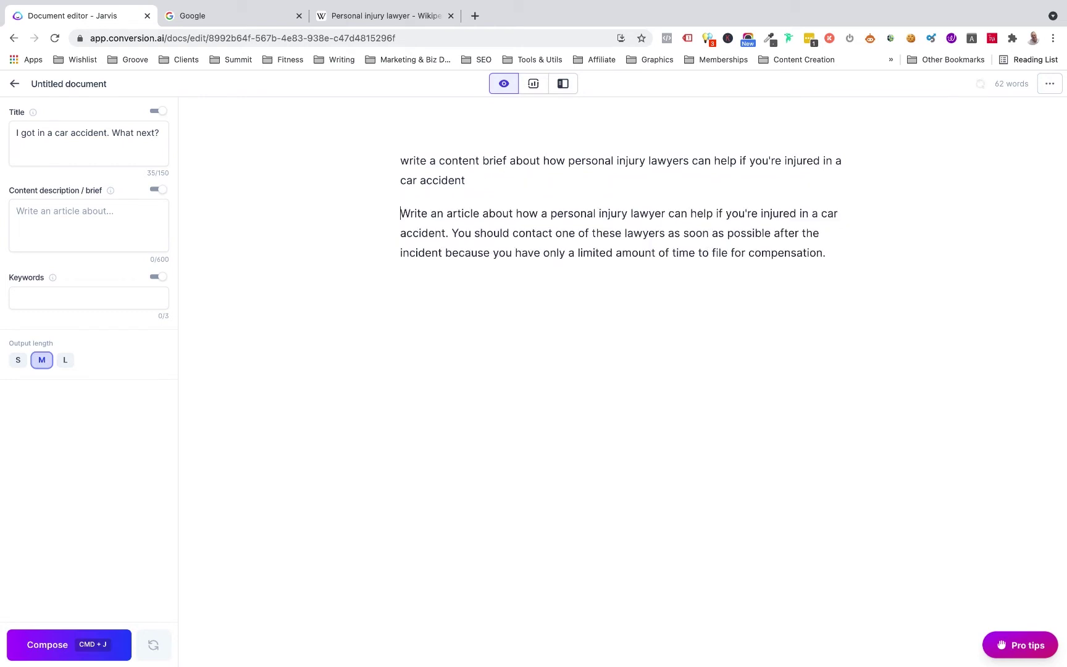
left_click_drag(395, 215, 870, 254)
key("super+c")
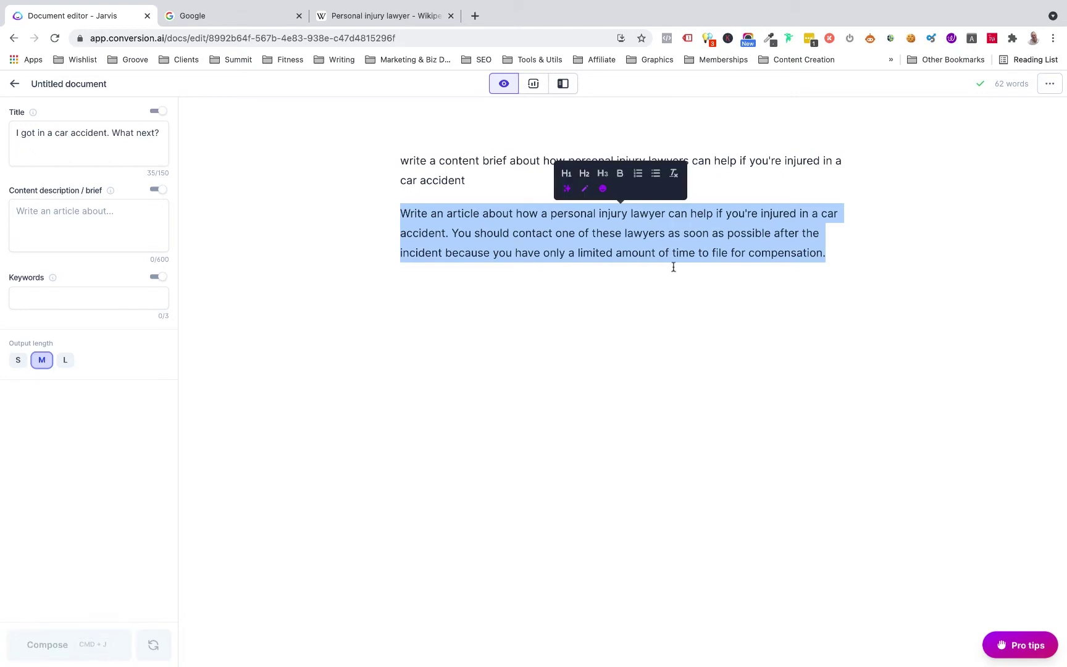
left_click(92, 205)
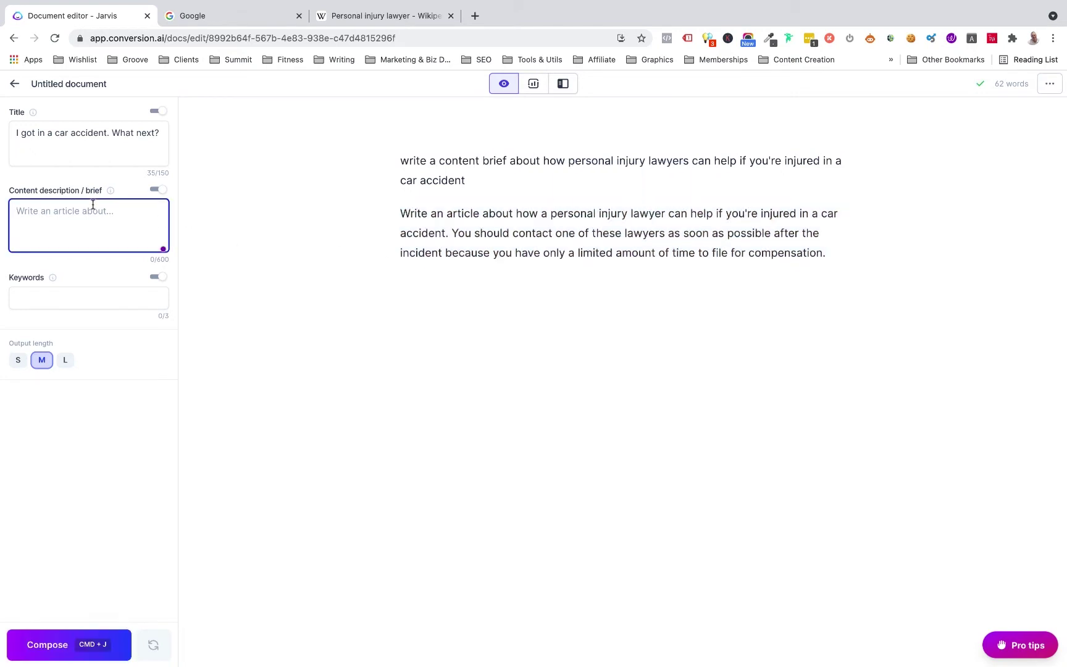
key("super+v")
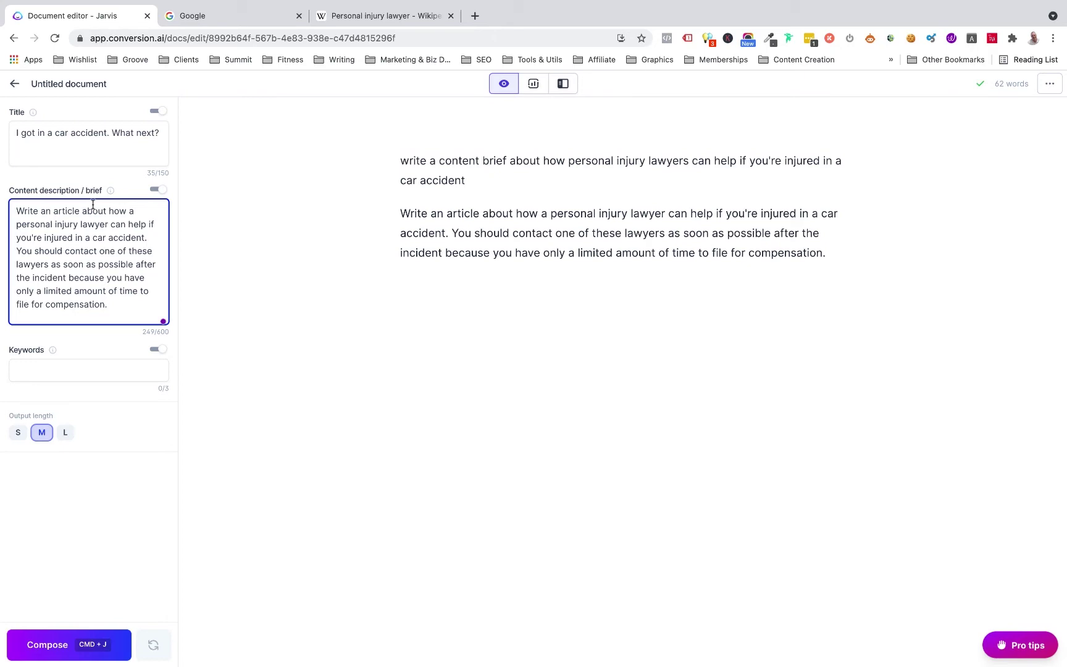
Step: Copy the opening paragraph of Wikipedia's Personal injury lawyer article onto a new line below the text in Jarvis's Content description / brief field
left_click(359, 18)
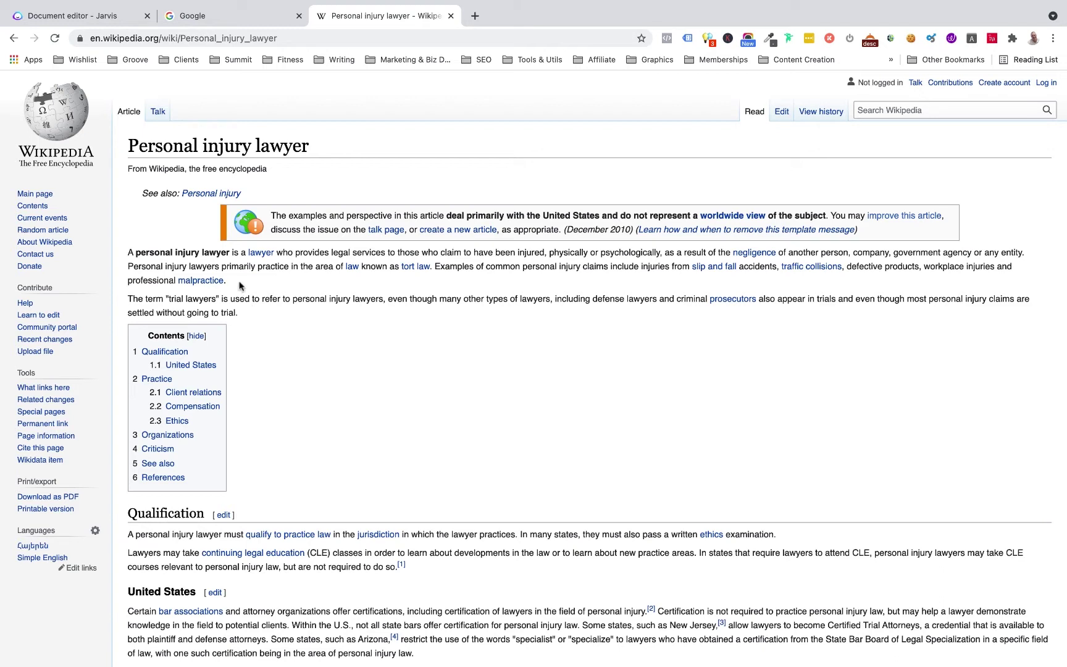
left_click_drag(237, 282, 128, 250)
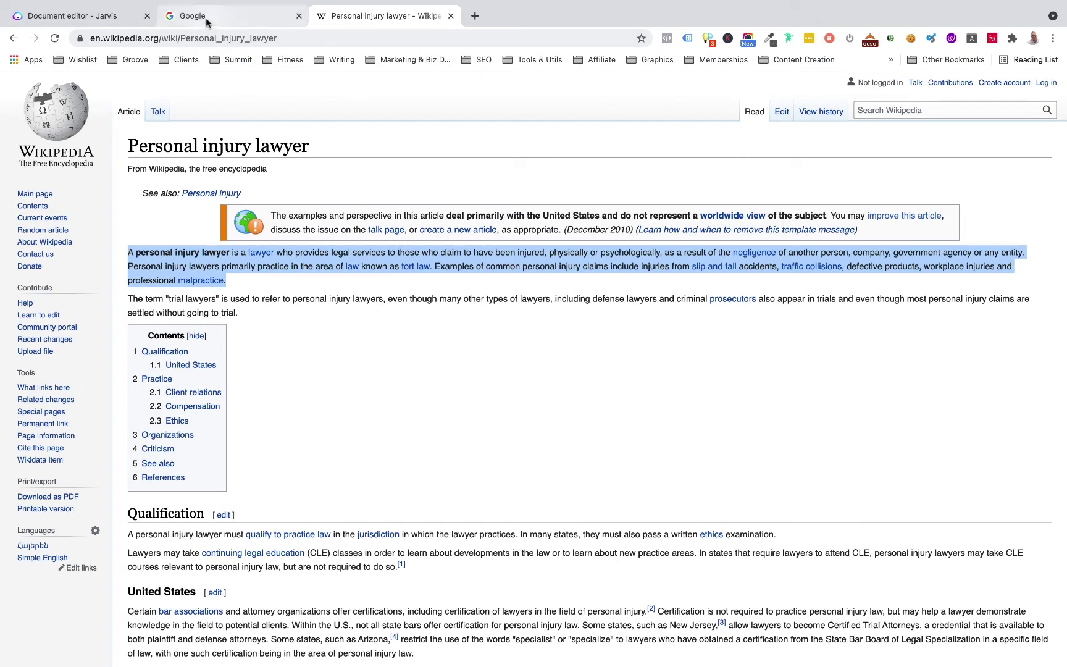
left_click(127, 19)
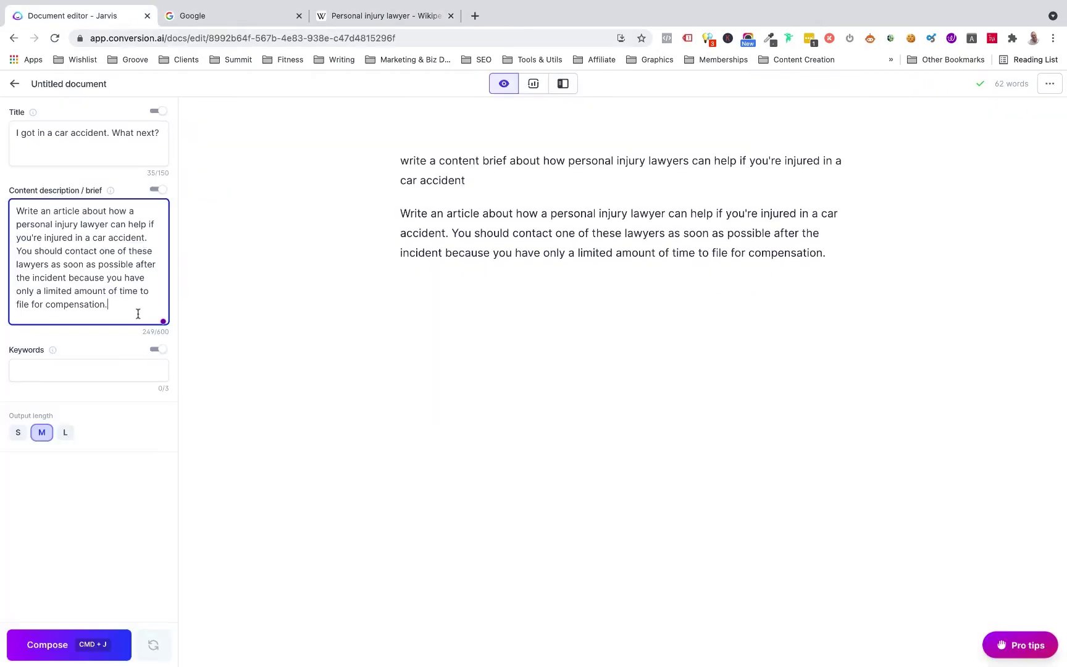
key("Return")
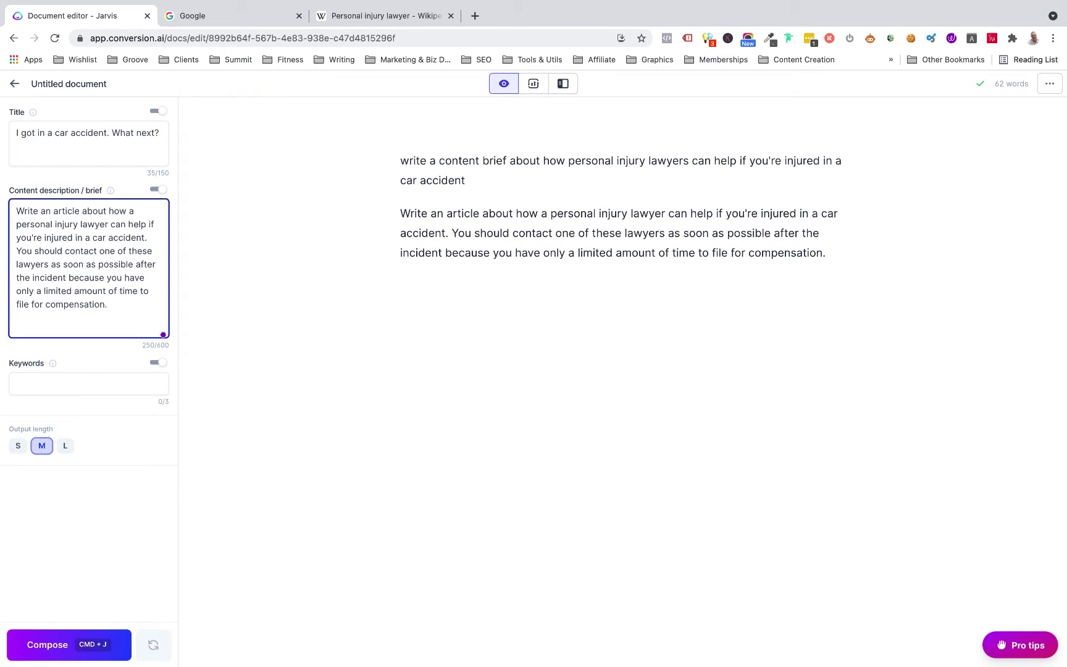
type("A personal injury lawyer is a lawyer who provides legal services to those who claim to have been injured, physically or psychologically, as a result of the negligence of another person, company, government agency or any entity. Personal injury lawyers primarily practice in the area of law known as tort law. Examples of common personal injury claims")
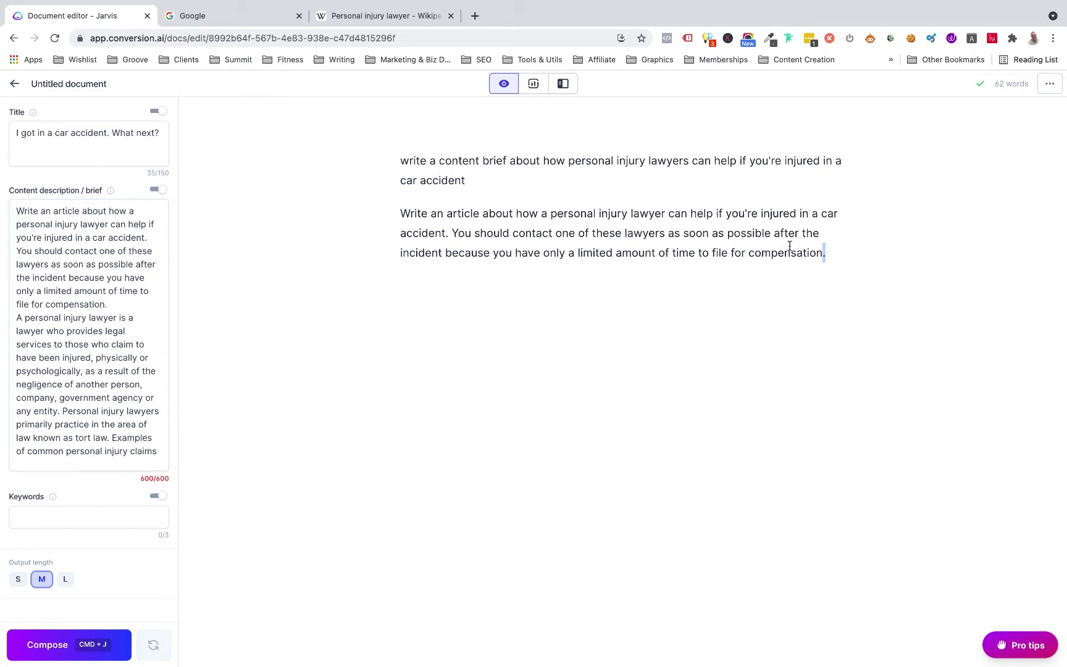
Step: Delete the content brief prompt and the generated brief from the document body
left_click_drag(827, 250, 877, 274)
left_click(392, 162)
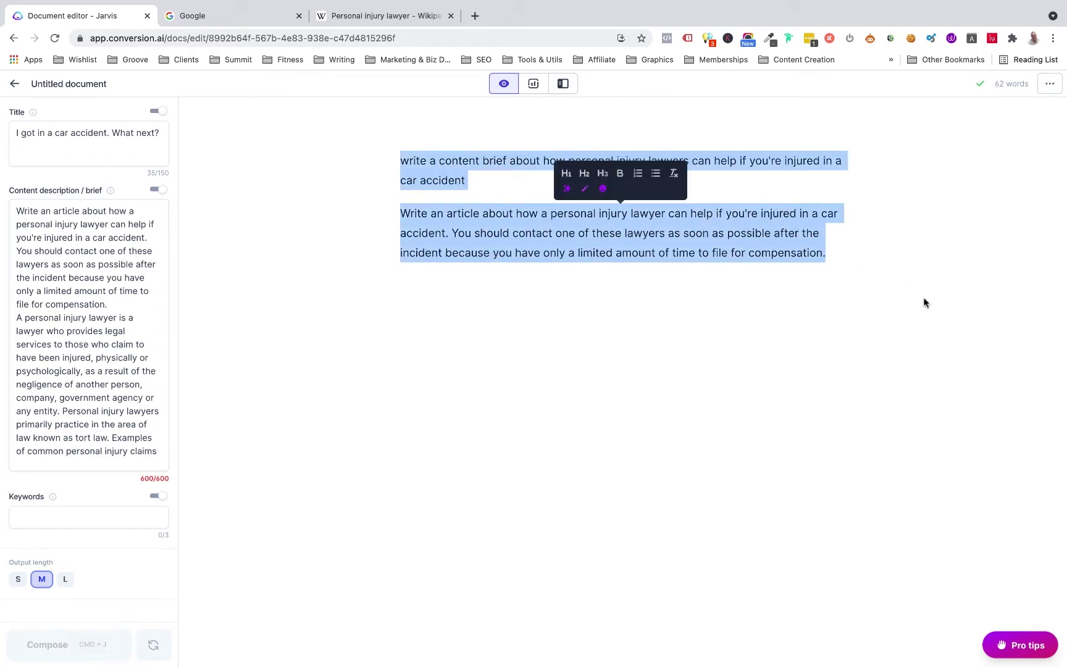
key("BackSpace")
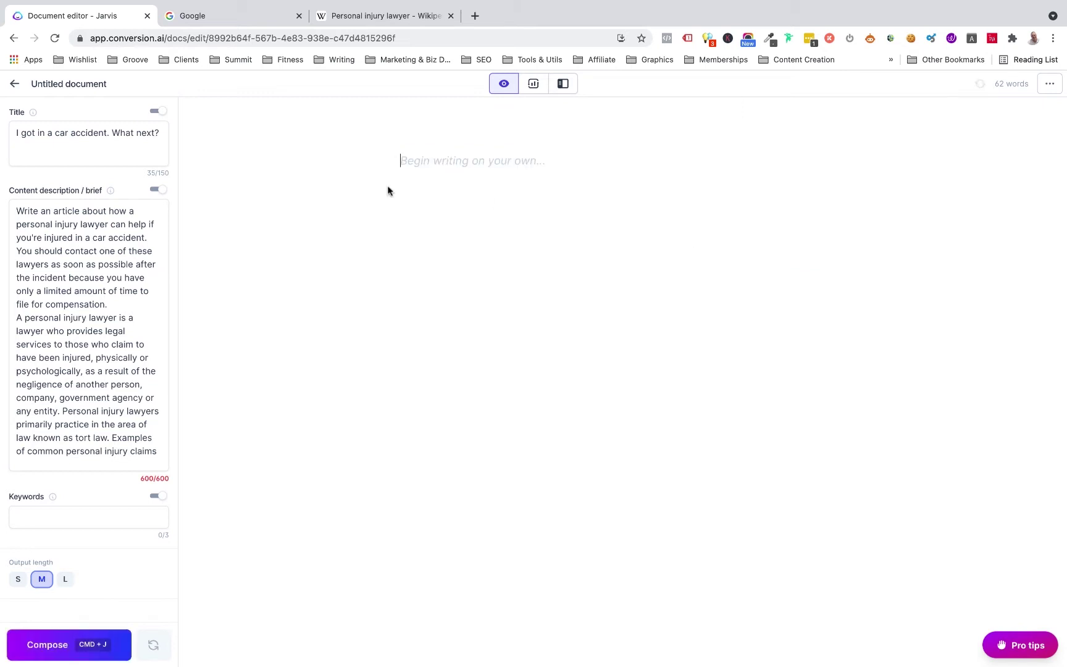
Step: Copy the Title text "I got in a car accident. What next?" into the document body and format it as a level 1 heading
left_click(117, 134)
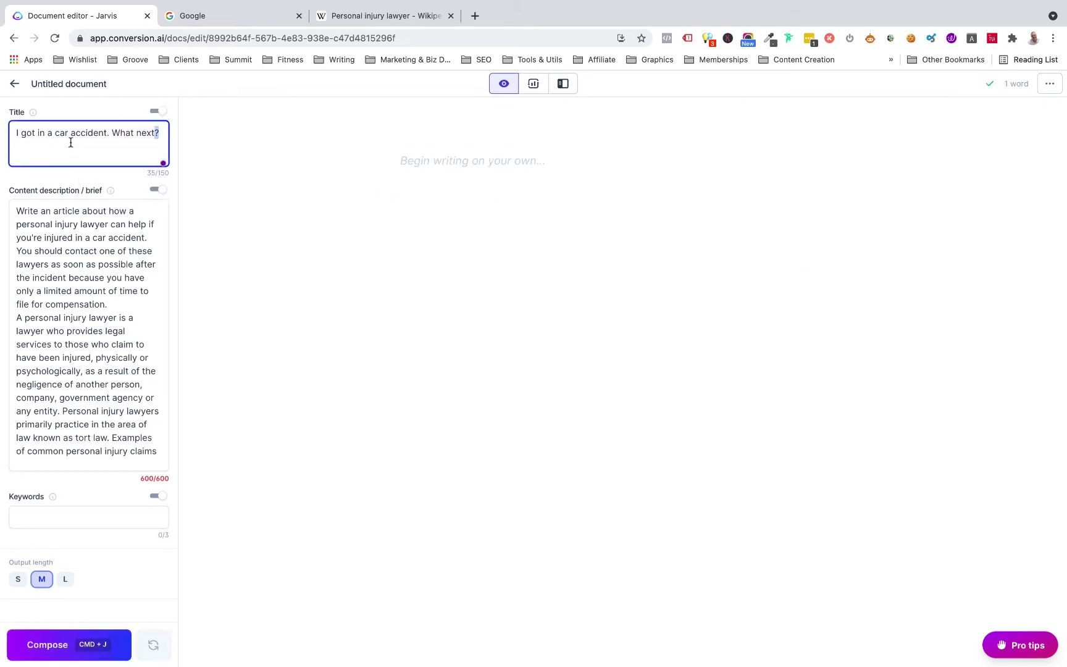
triple_click(46, 134)
left_click(46, 134)
triple_click(46, 134)
key("super+c")
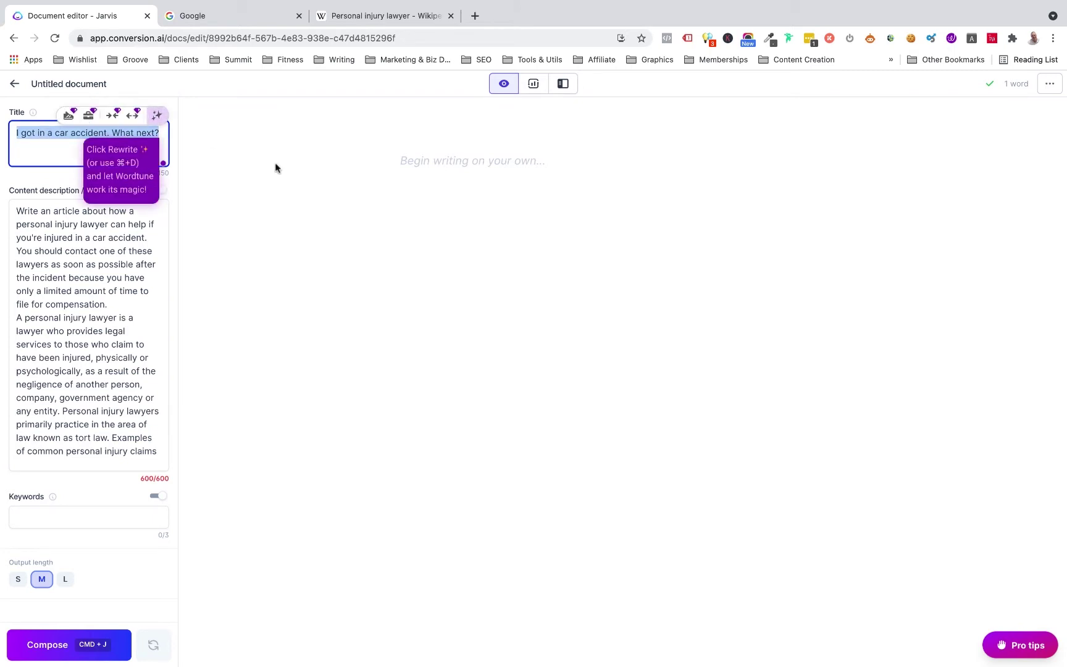
left_click(410, 161)
key("super+v")
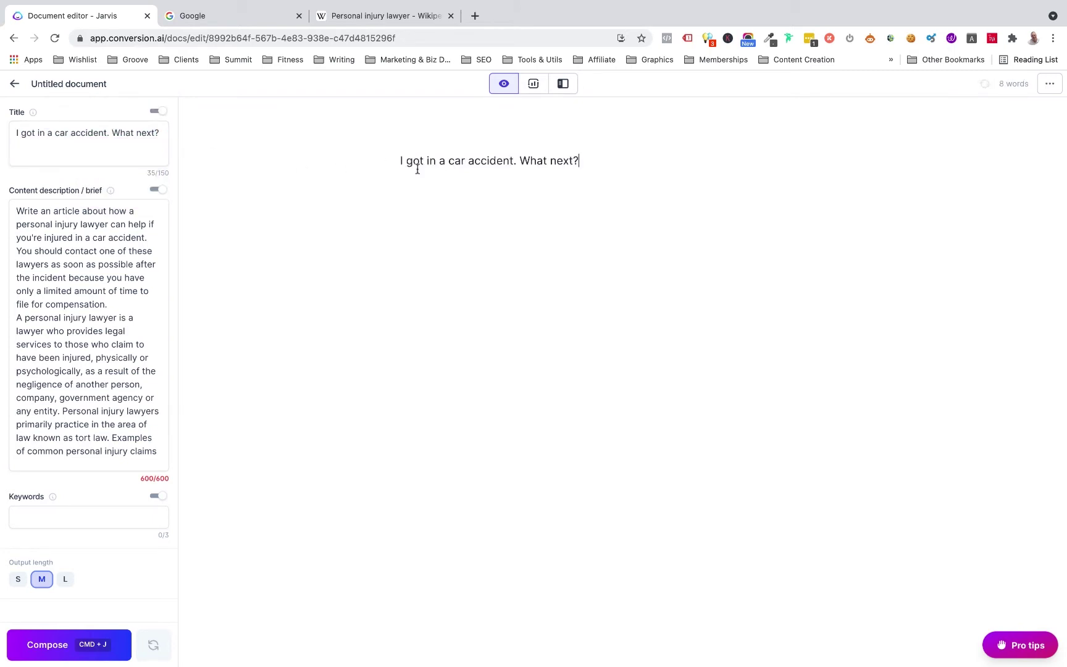
triple_click(441, 160)
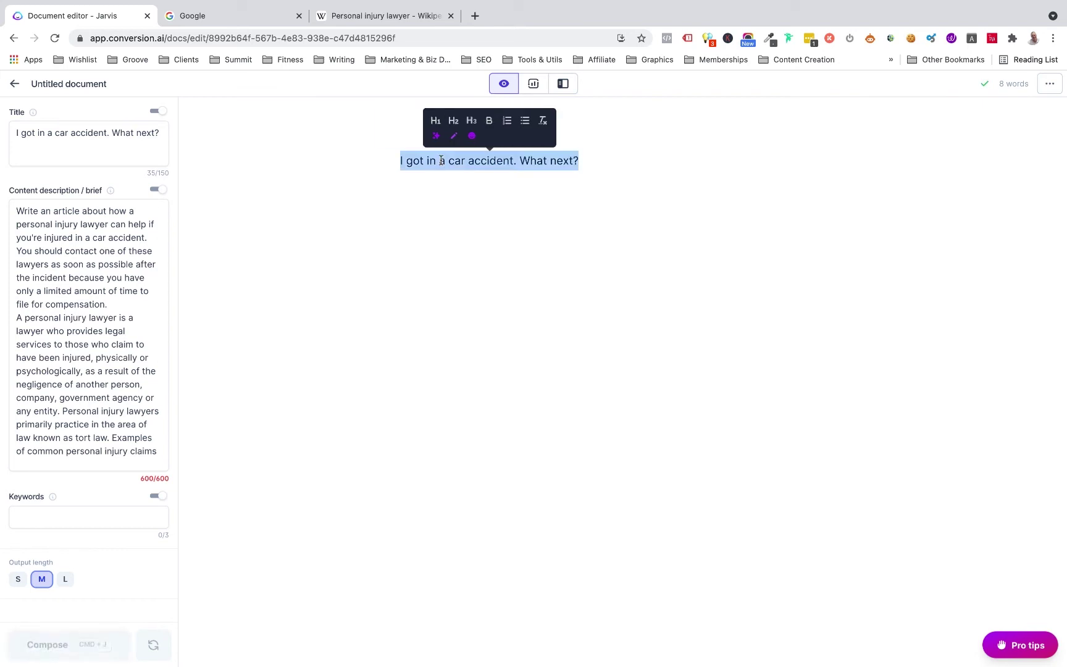
left_click(436, 120)
left_click(425, 201)
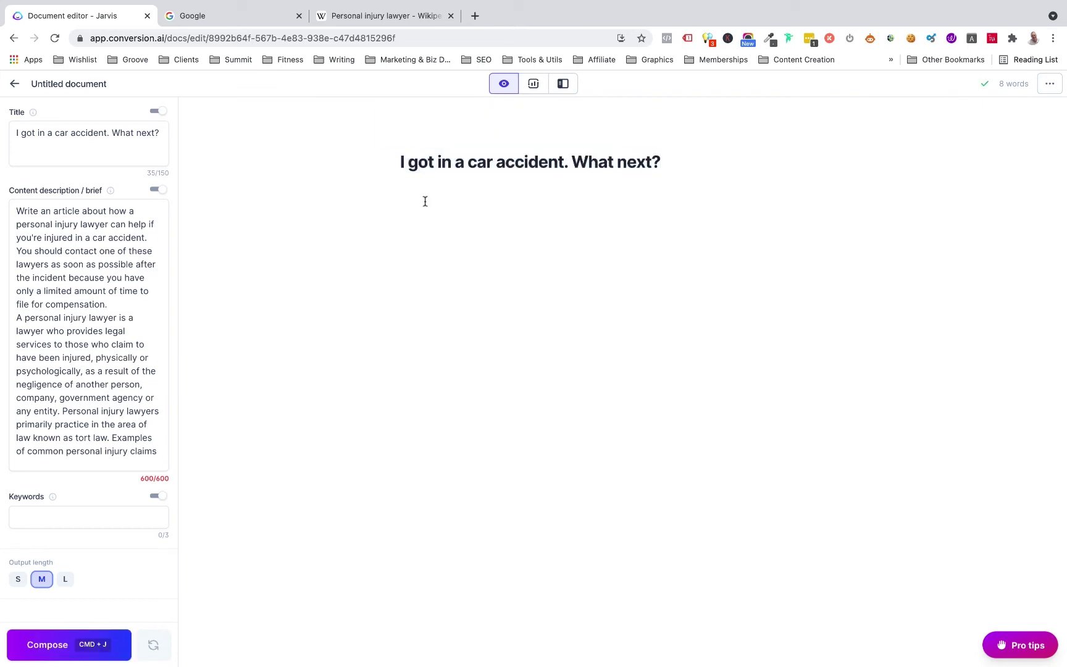
Step: Compose from the prompt "write an intro paragraph about the above" on a new line below the heading
key("Return")
type("write")
type(" a blo")
type("d")
key("BackSpace")
key("BackSpace")
key("BackSpace")
key("BackSpace")
type("n a")
key("BackSpace")
type("intro paragrah")
key("BackSpace")
type("ph about")
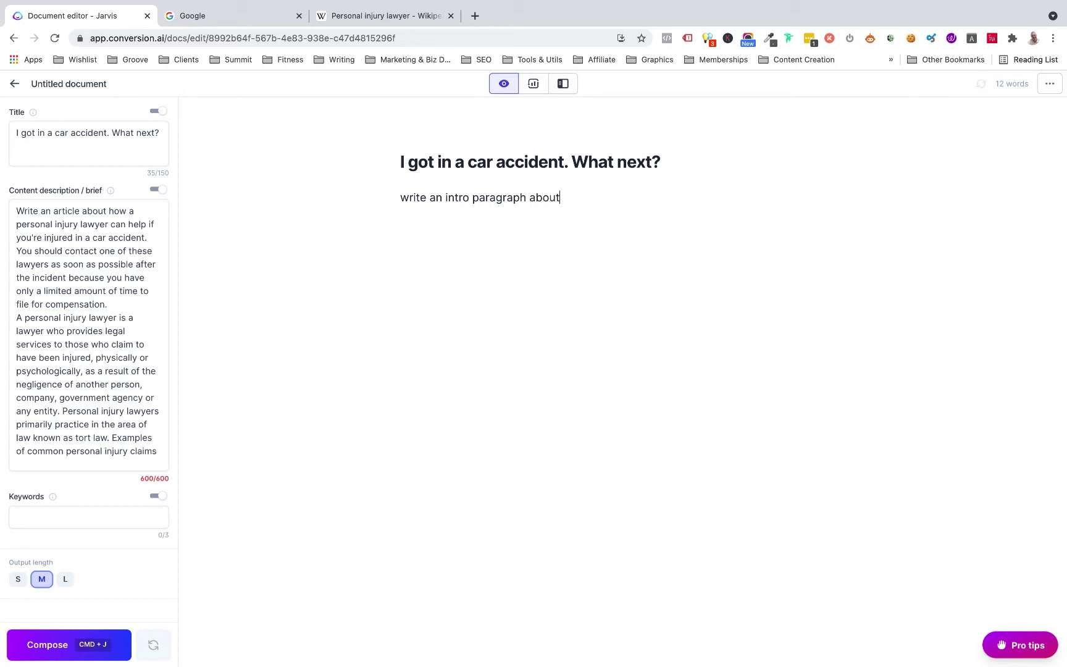
type(" the above")
key("super+j")
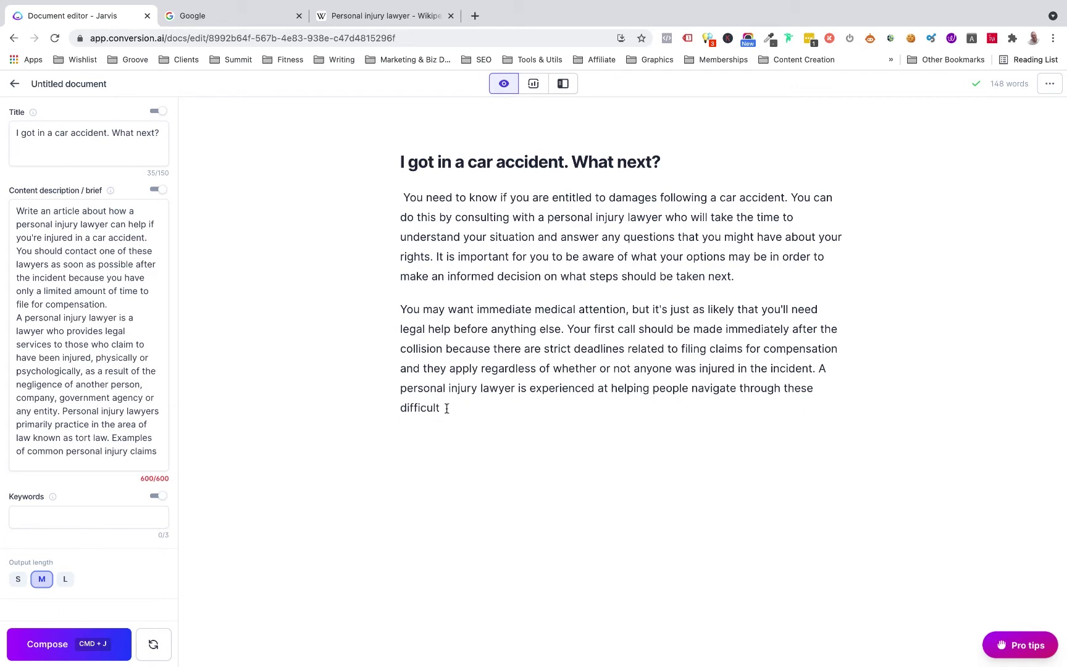
Step: Extend the intro by composing three more times, and remove the stray space at the start of its first paragraph
left_click(46, 645)
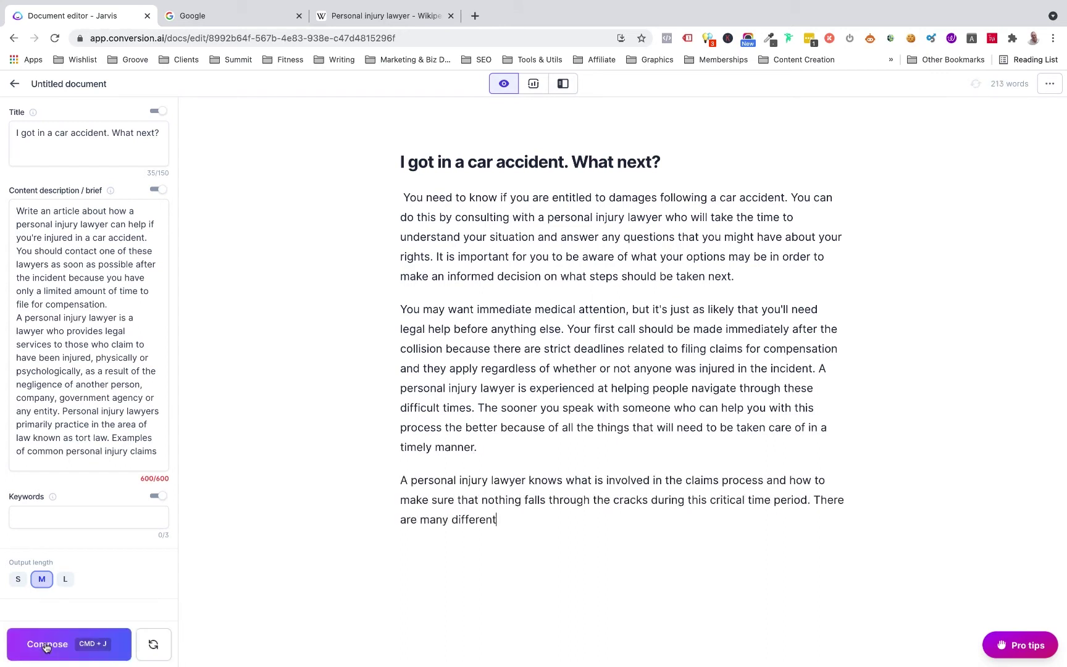
left_click(46, 645)
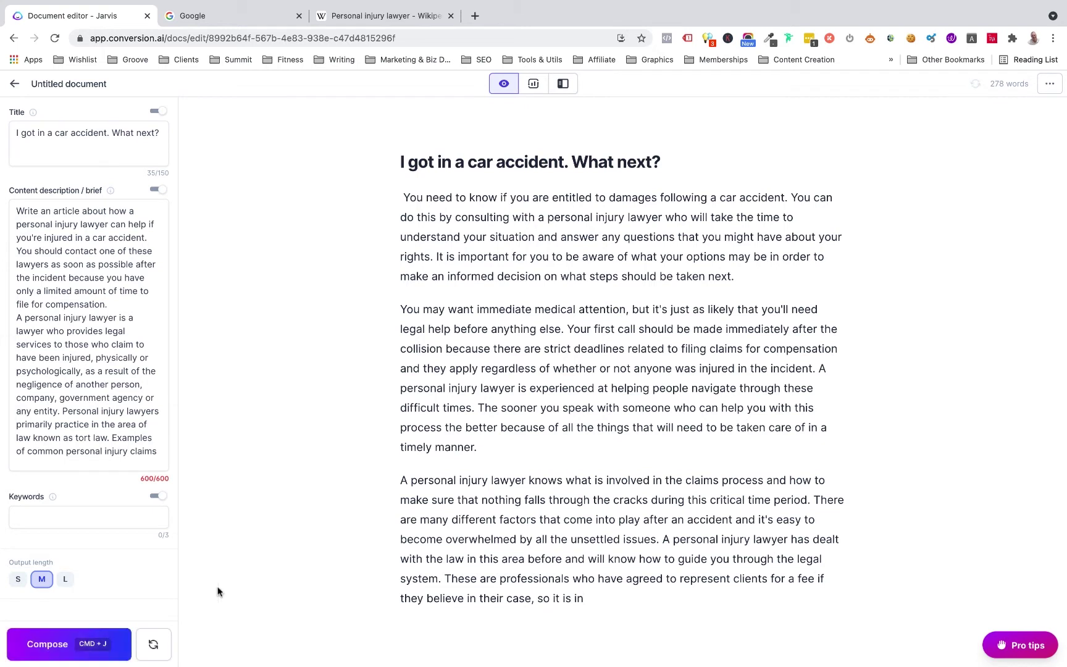
left_click(47, 646)
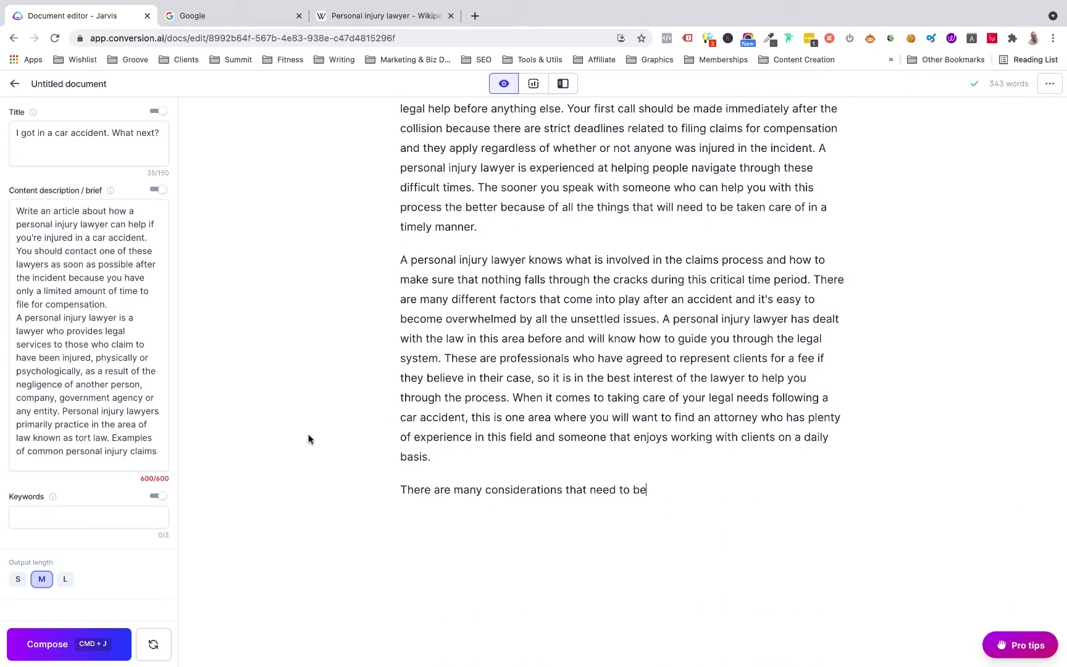
scroll(309, 439, "up", 4)
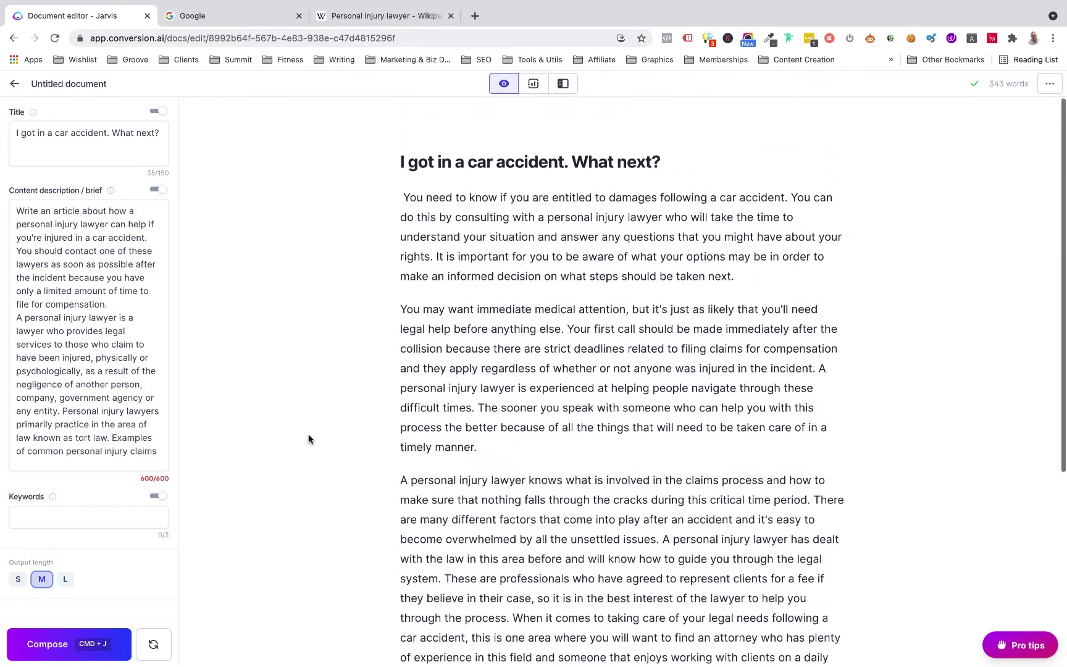
left_click(404, 193)
key("BackSpace")
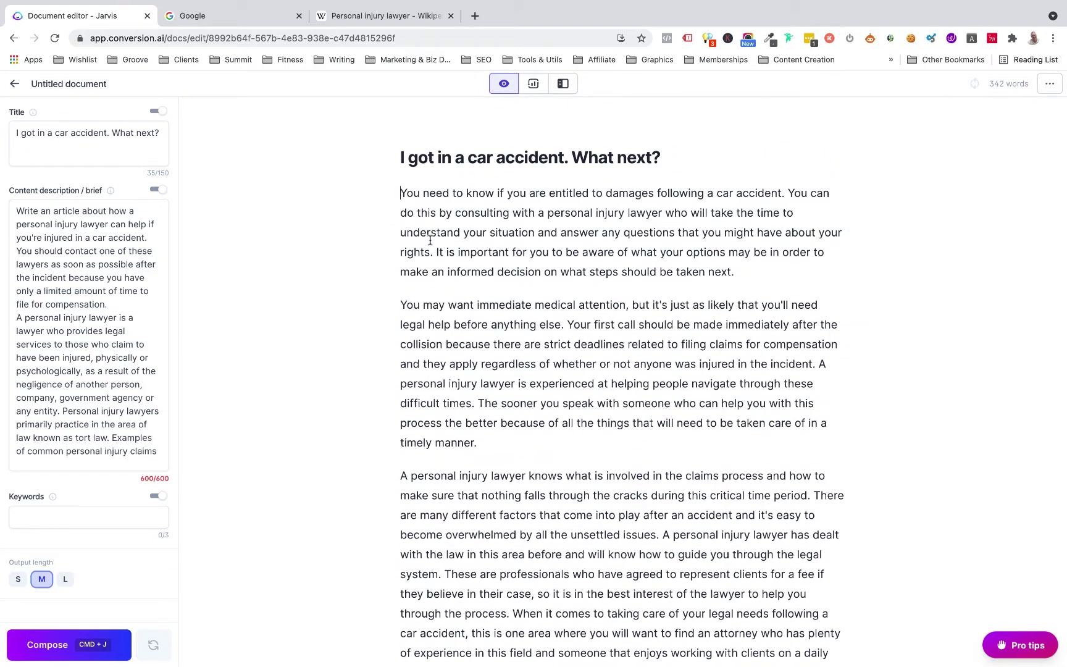
Step: Replace the fragment "There are many considerations that need to be" with the prompt "write a blog post outline about the above" and compose from it
scroll(496, 372, "down", 5)
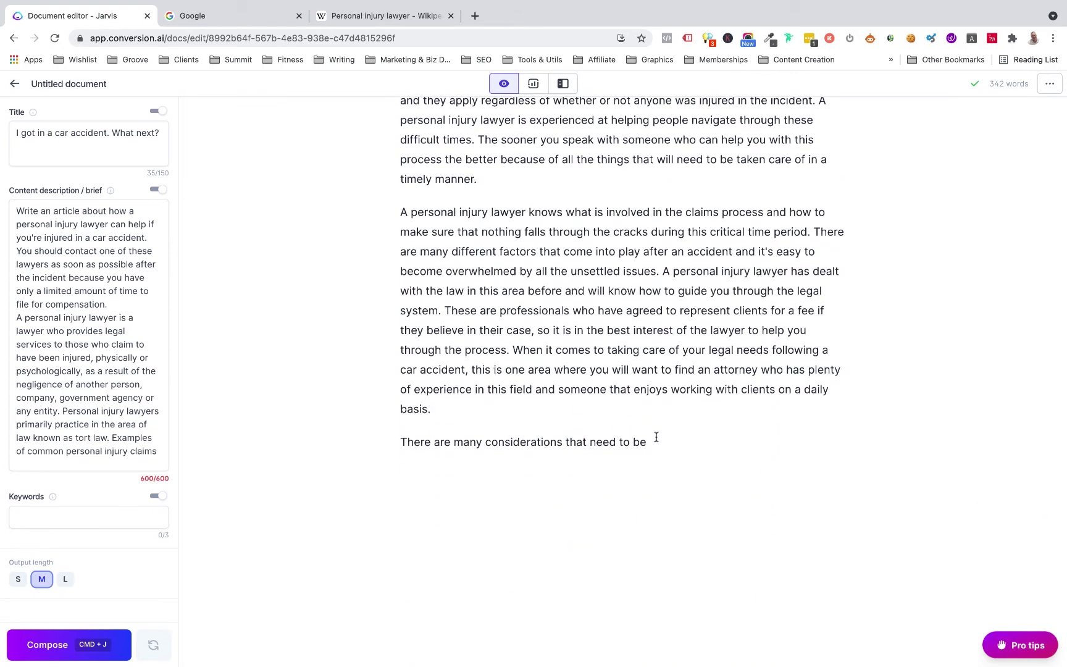
left_click_drag(655, 436, 389, 445)
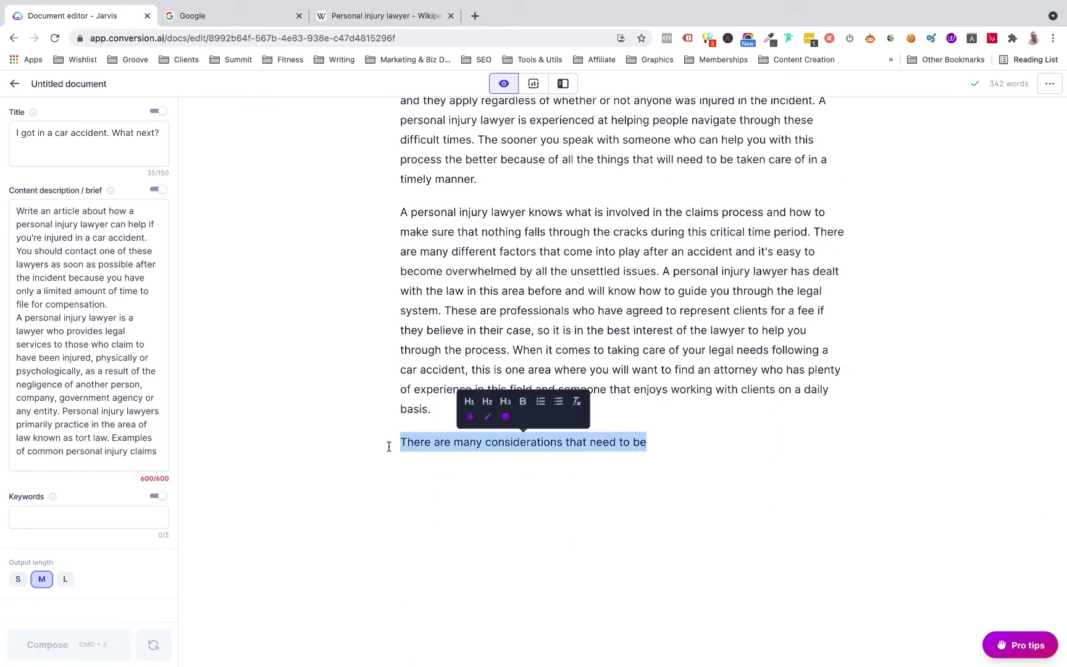
type("write a")
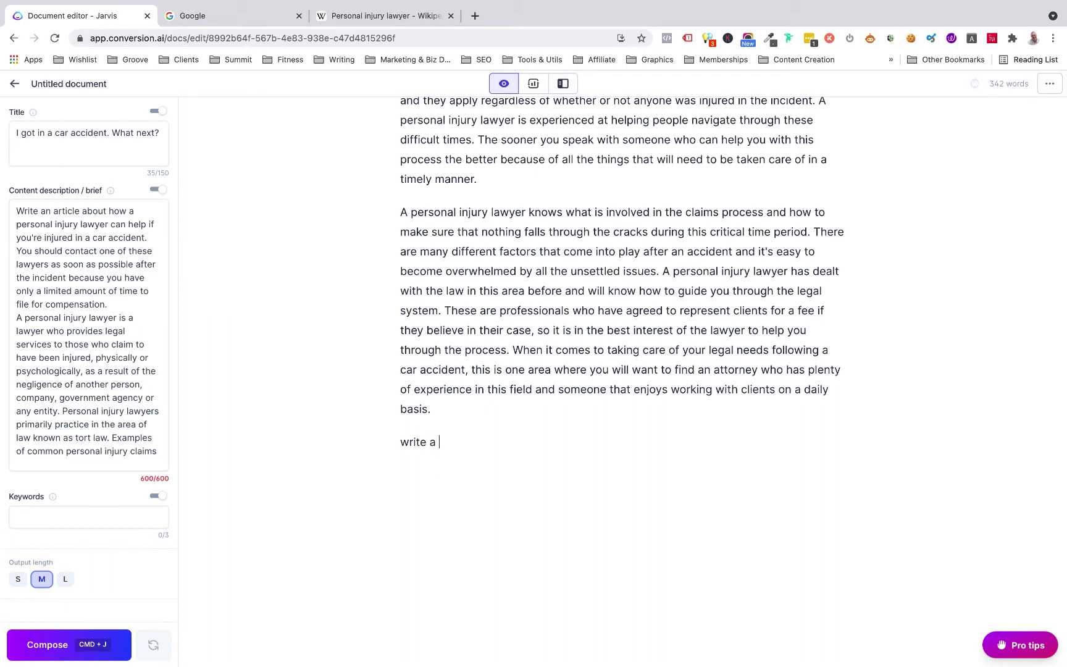
type(" logg post outline about ")
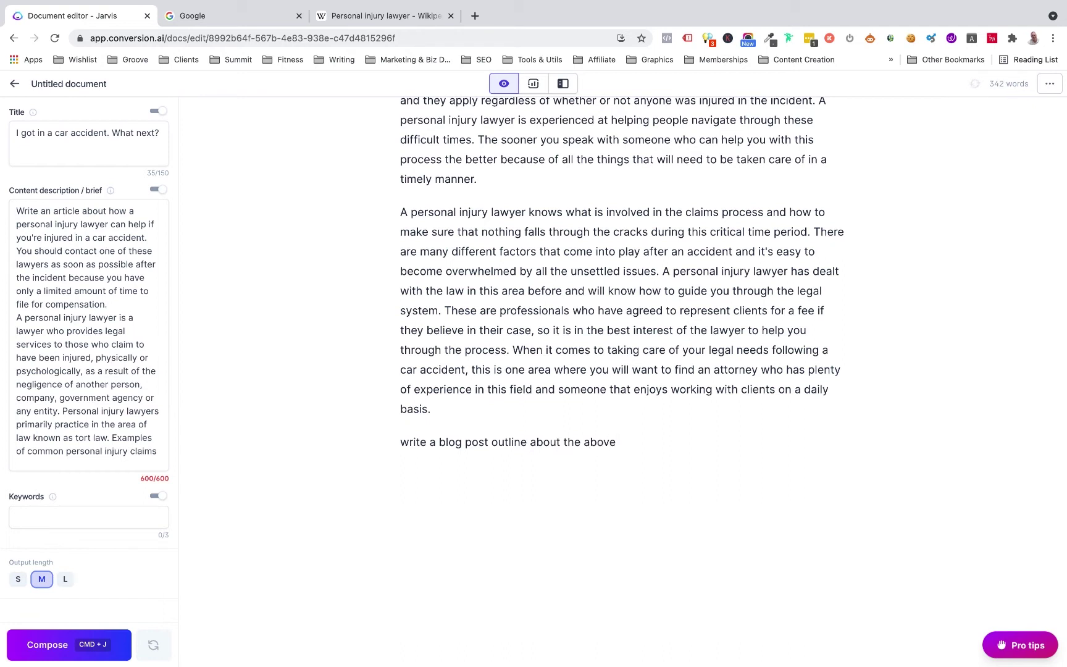
type("the above")
key("super+j")
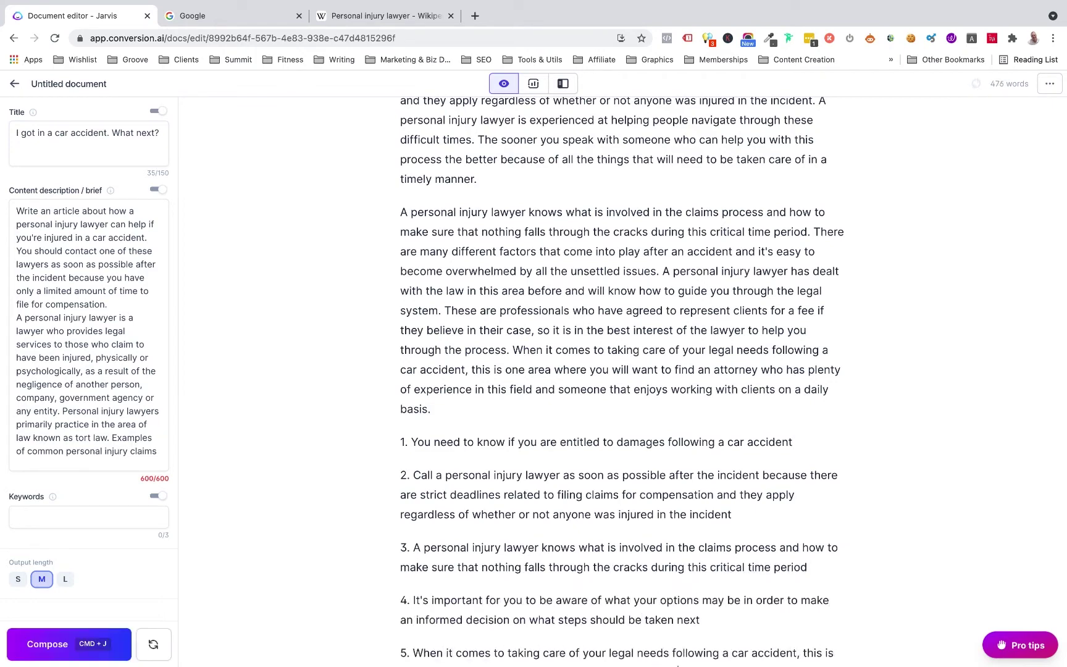
Step: Extend the numbered outline through item 15 by composing six more times
scroll(408, 404, "down", 5)
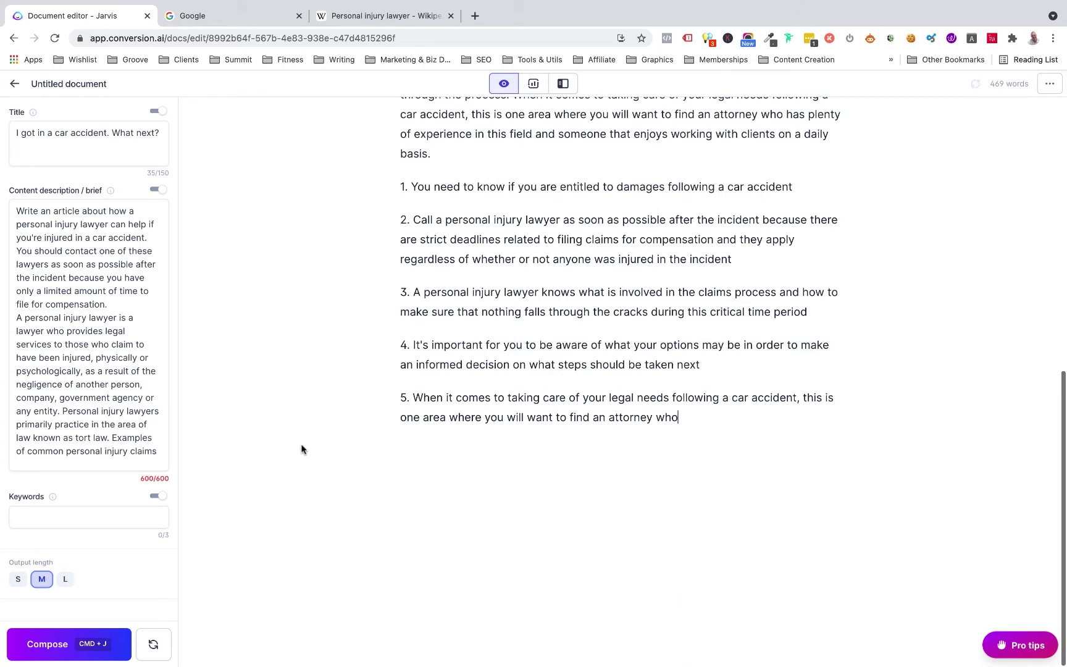
left_click(44, 647)
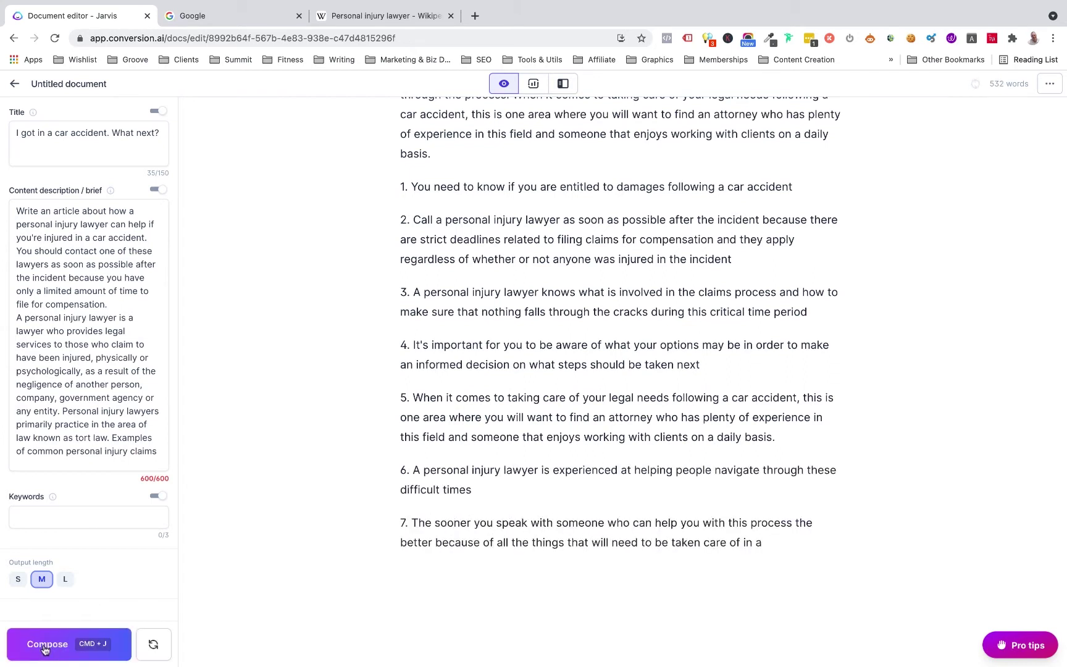
left_click(44, 647)
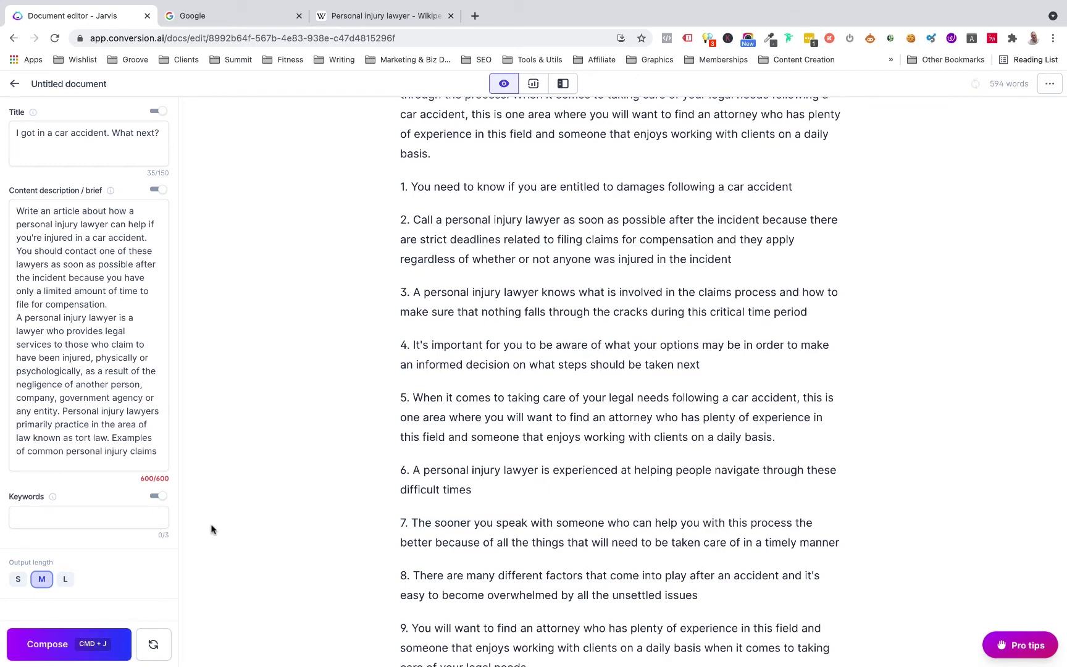
scroll(273, 450, "down", 5)
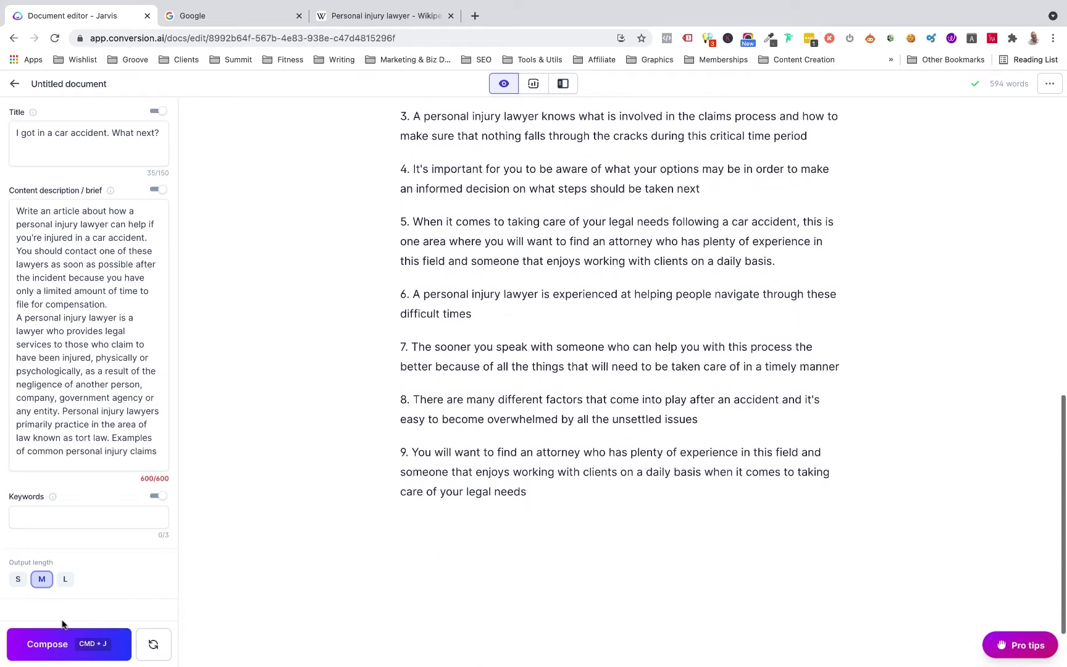
left_click(43, 644)
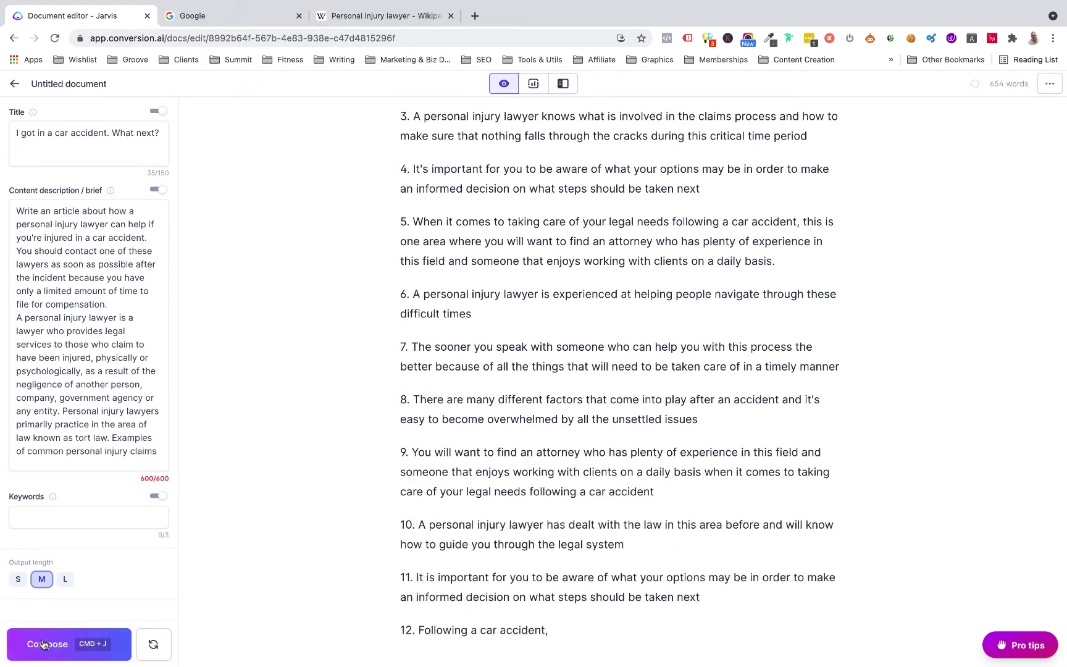
left_click(43, 644)
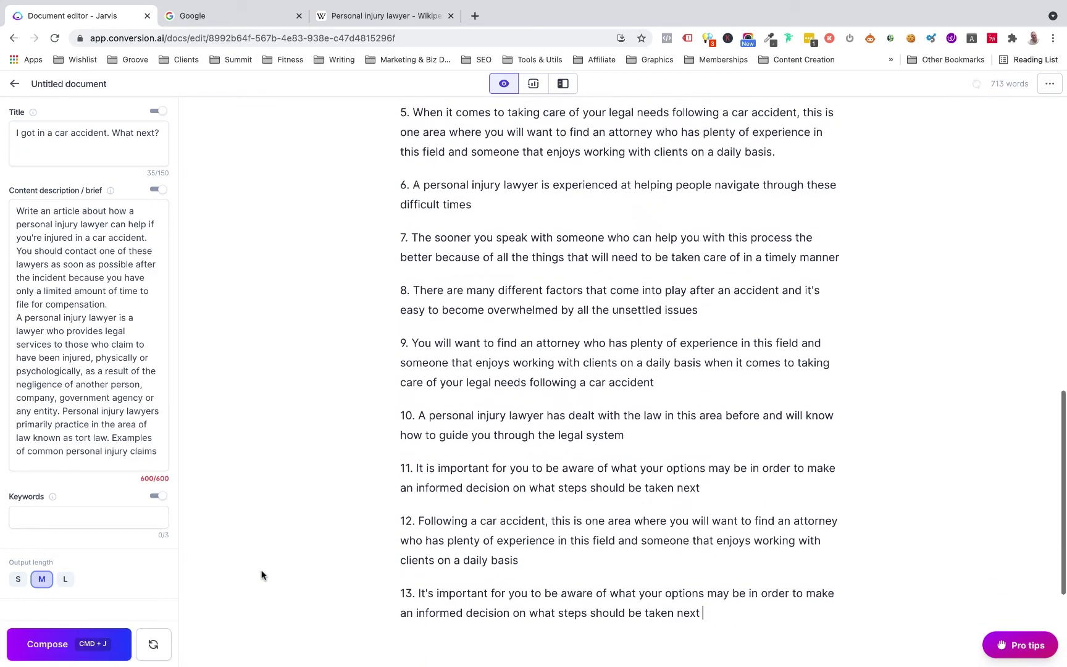
left_click(36, 649)
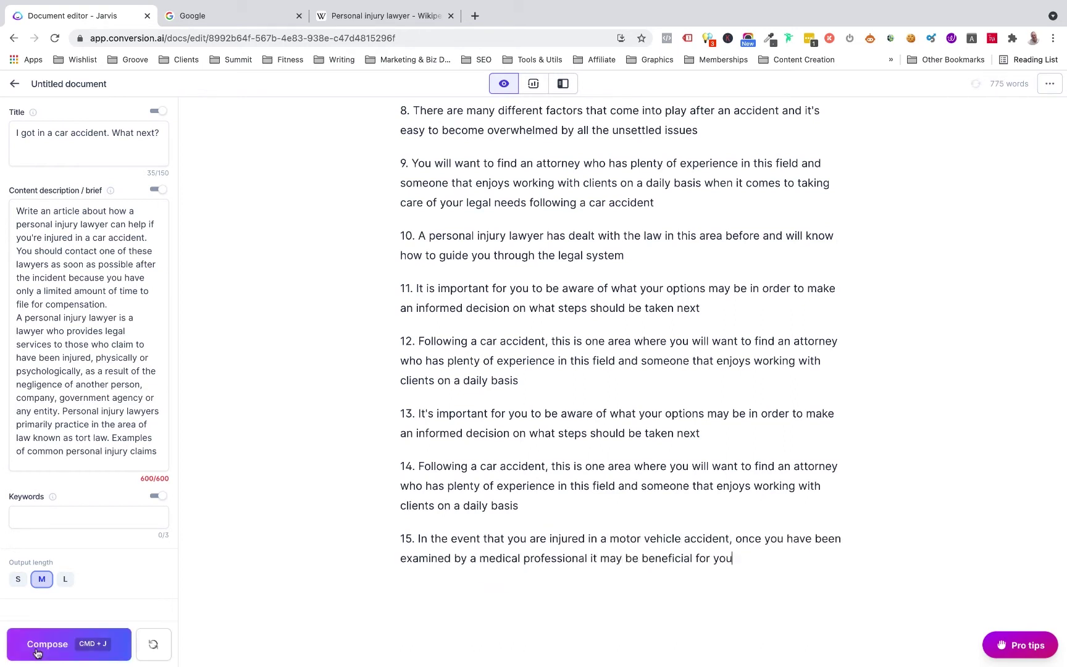
left_click(37, 652)
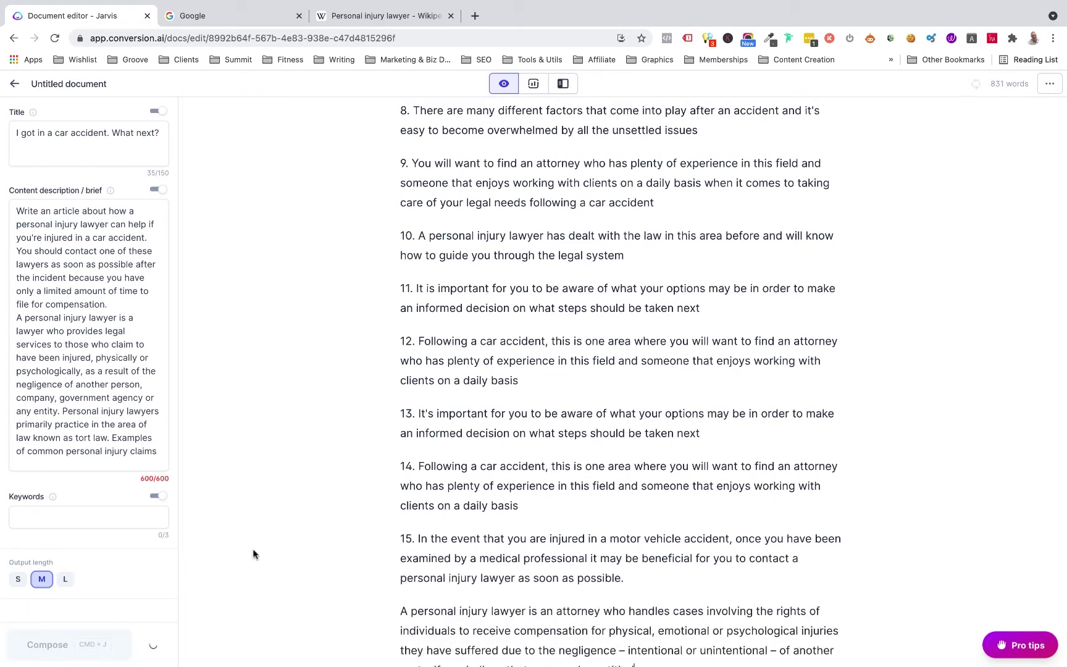
Step: Compose twice more to add the paragraphs after outline item 15 and start the "Steps To Take After An Accident" section
scroll(253, 554, "down", 4)
scroll(252, 554, "down", 1)
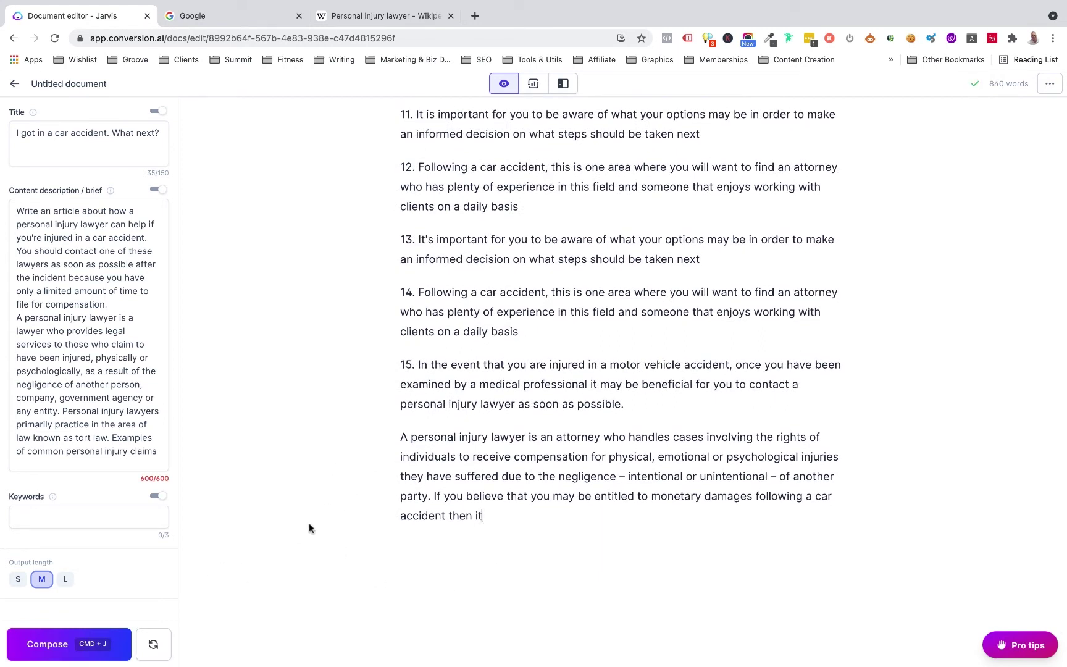
left_click(53, 644)
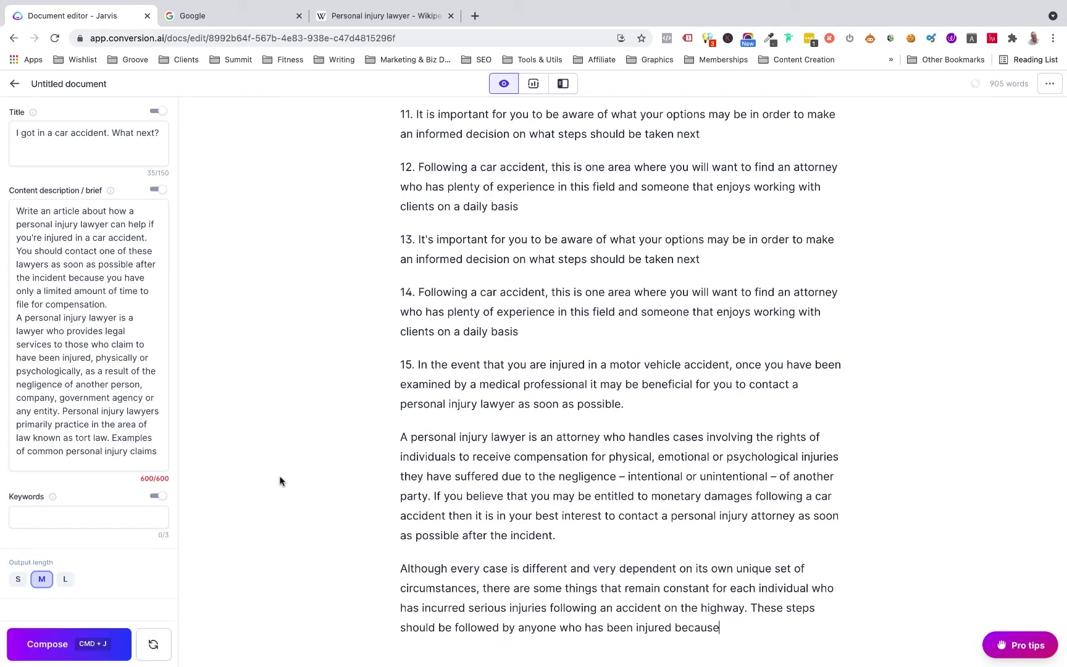
scroll(280, 481, "down", 3)
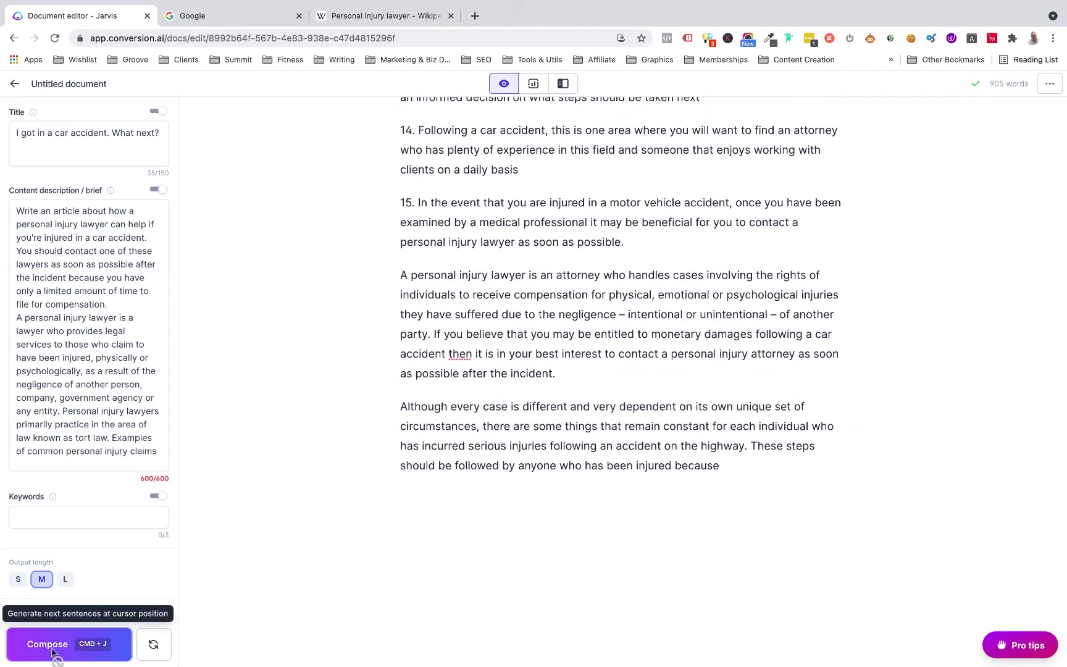
left_click(52, 650)
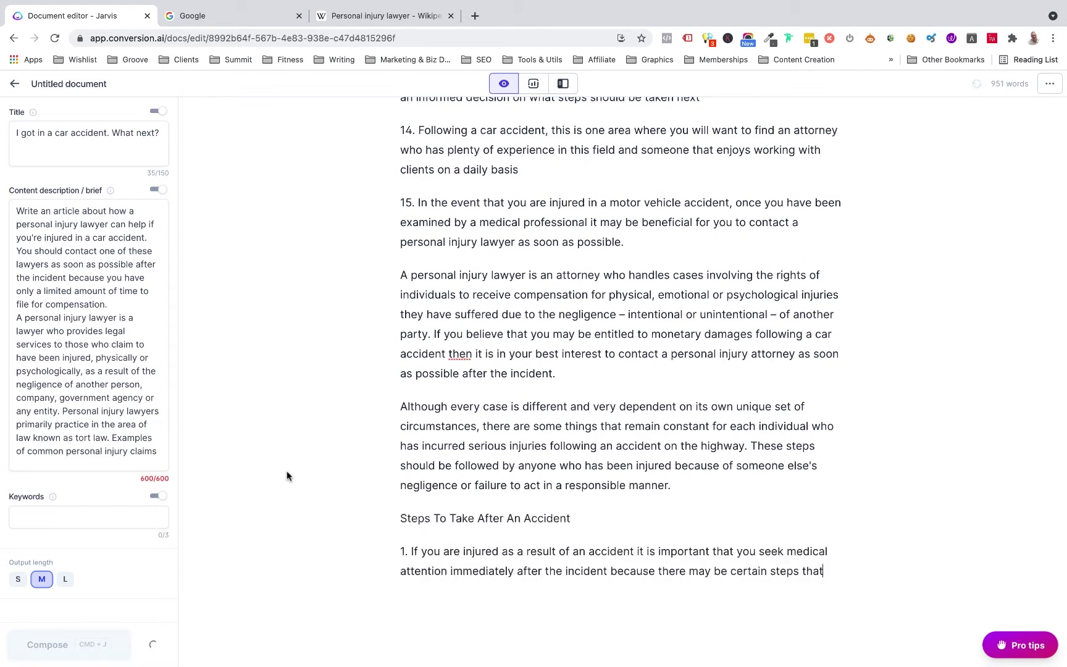
Step: Extend the numbered list under "Steps To Take After An Accident" by composing five more times
scroll(287, 475, "down", 3)
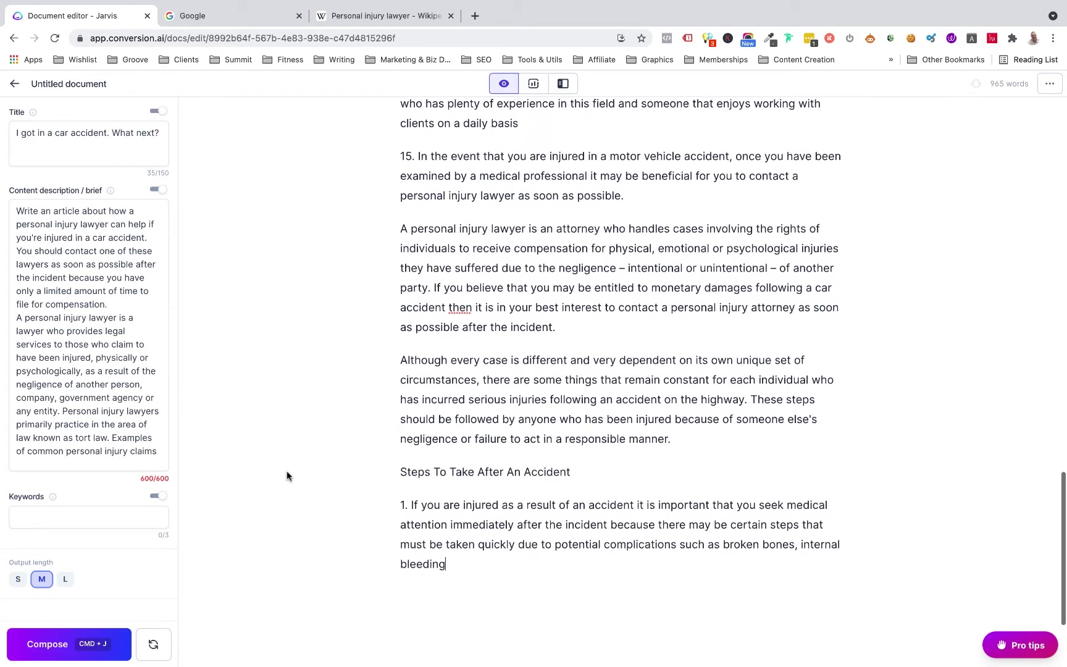
left_click(67, 639)
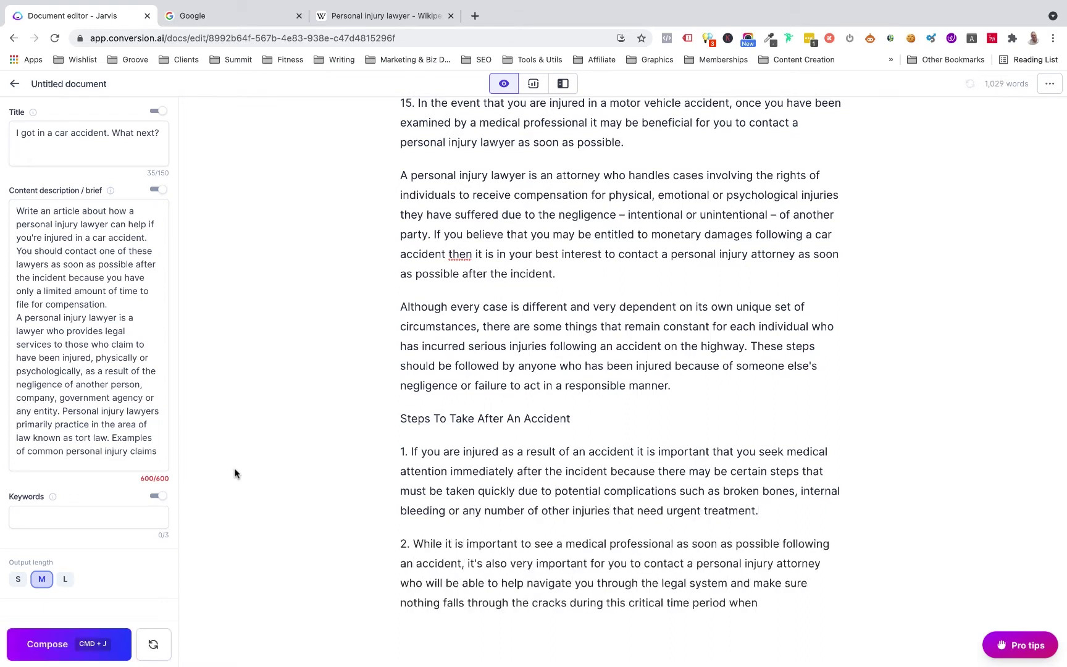
left_click(49, 644)
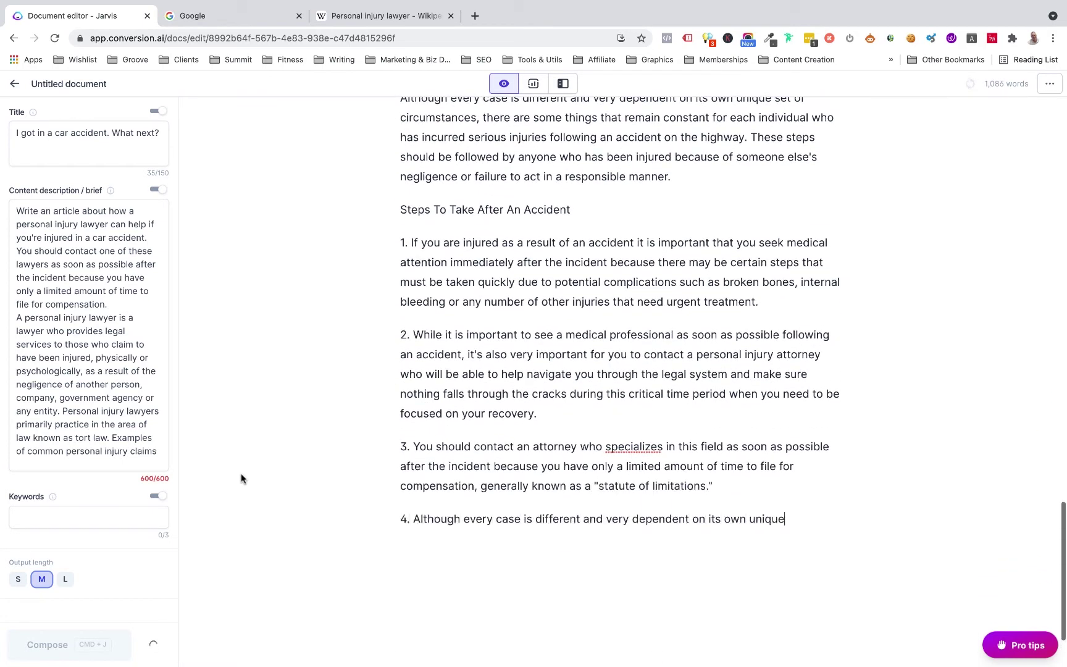
left_click(44, 644)
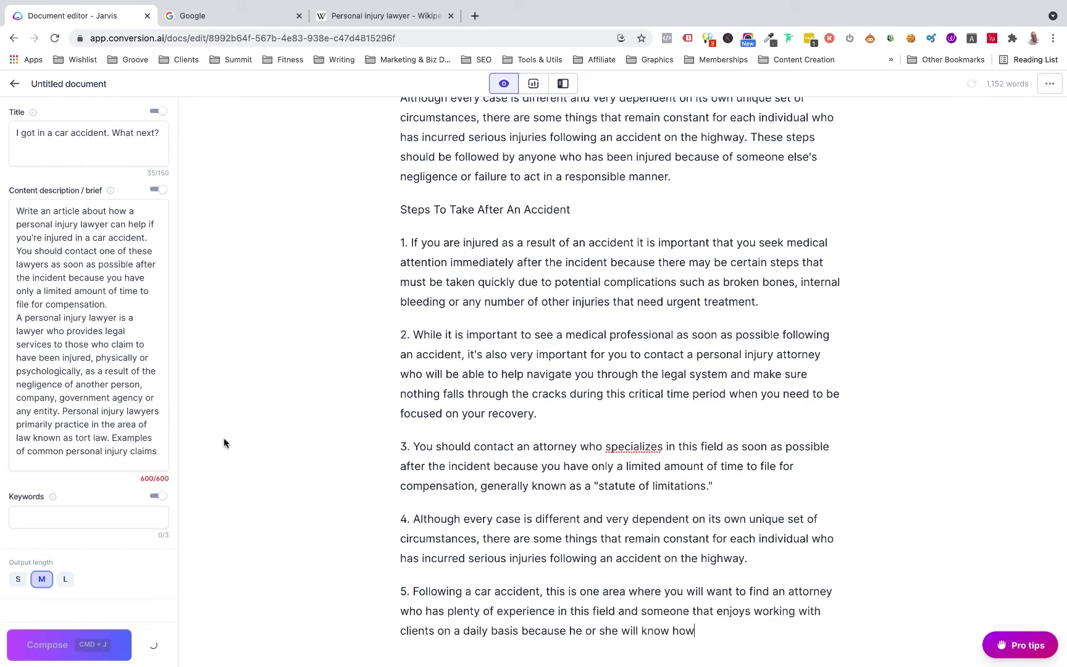
key("super+j")
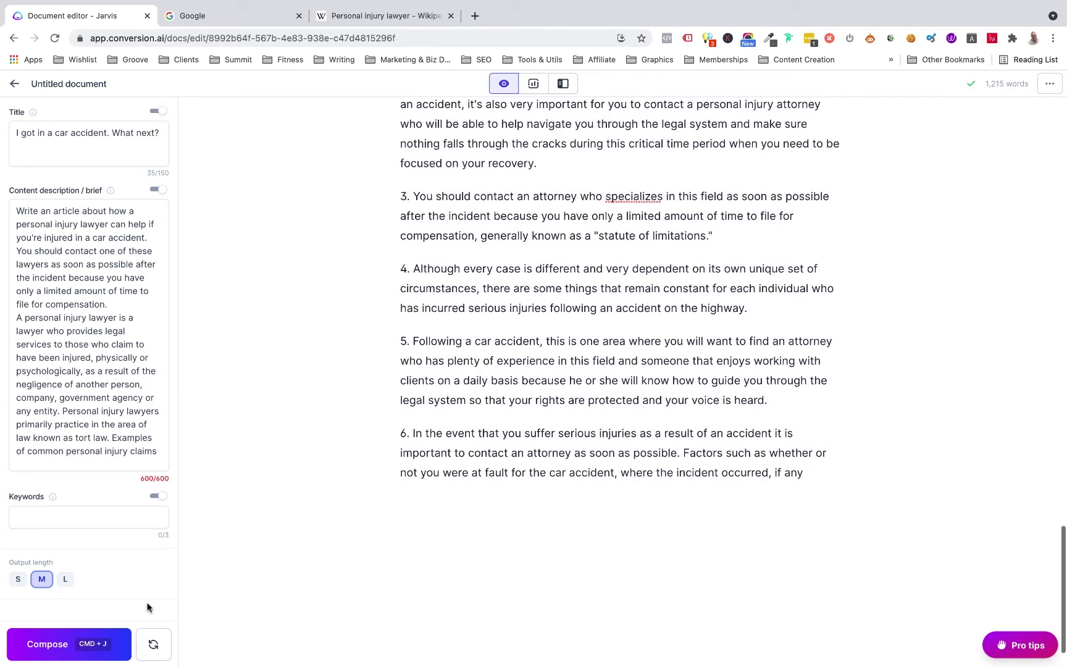
left_click(46, 645)
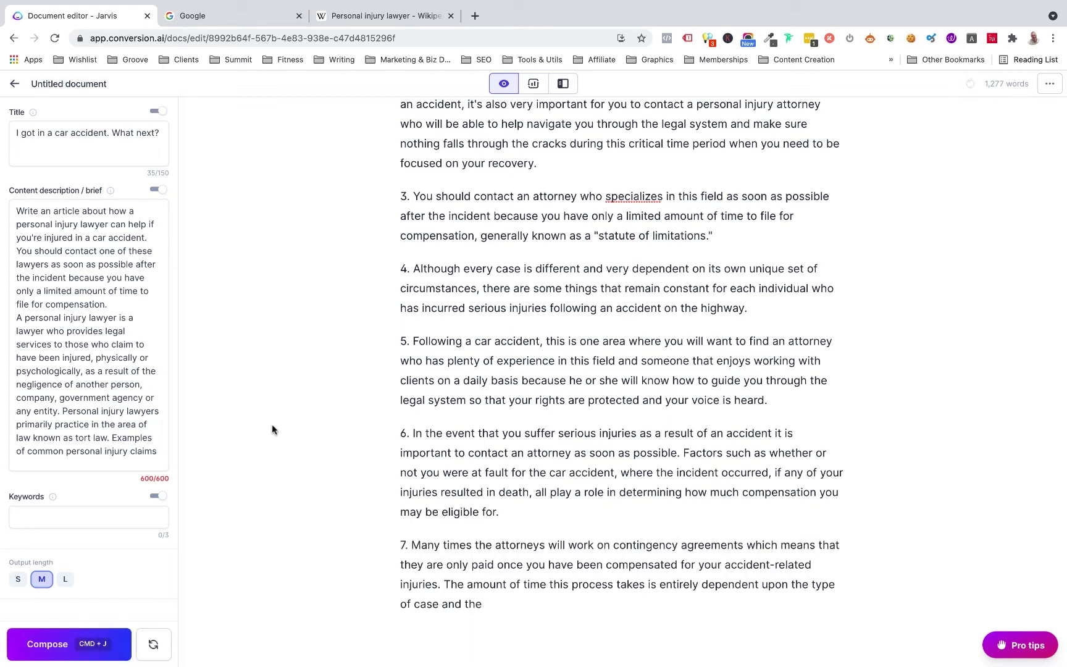
Step: Replace the unfinished item 7 with the prompt "write a concluding paragraph about the above" and compose from it
left_click_drag(395, 542, 526, 613)
key("BackSpace")
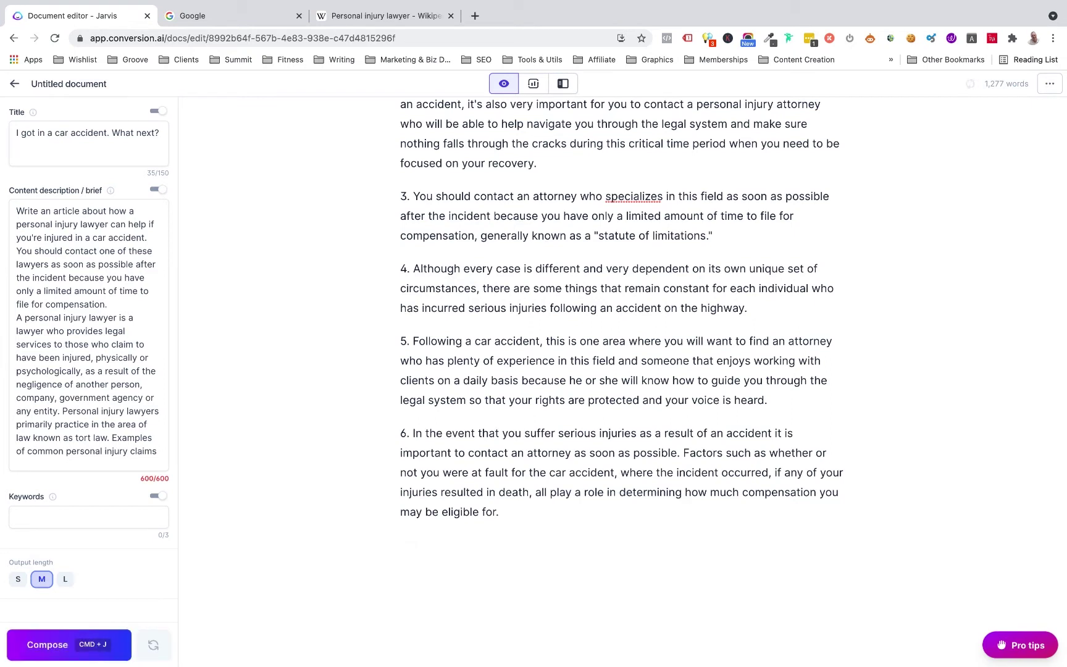
type("write a comcluding")
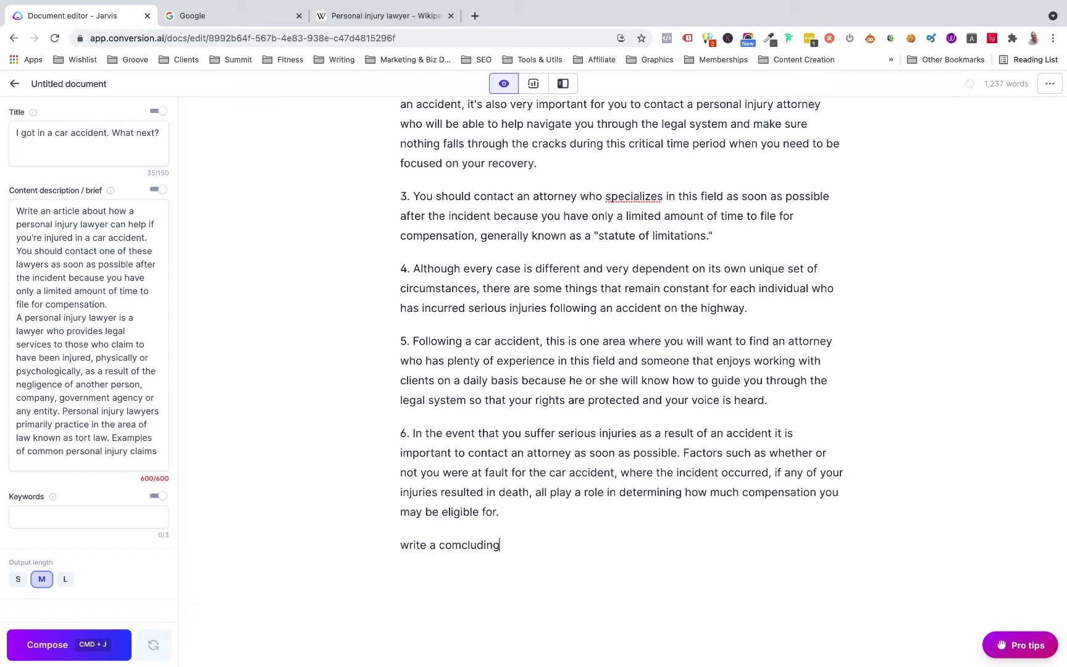
key("BackSpace")
key("BackSpace")
key("BackSpace")
key("BackSpace")
key("BackSpace")
key("BackSpace")
key("BackSpace")
key("BackSpace")
type("ncluding parag")
key("BackSpace")
type("gar")
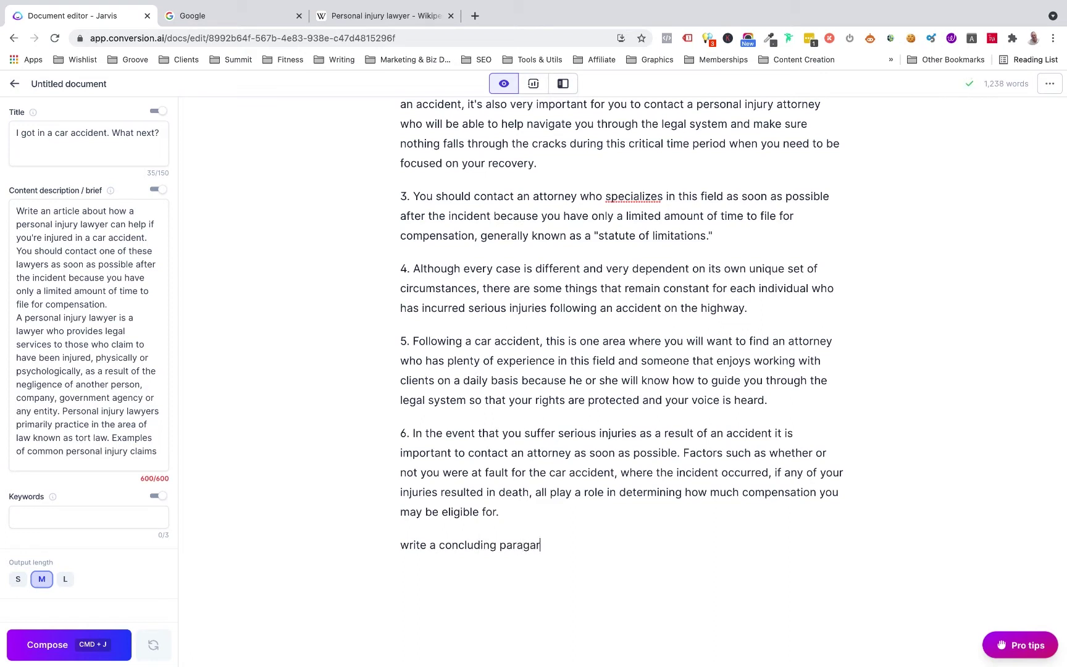
type("ph")
key("BackSpace")
key("BackSpace")
key("BackSpace")
key("BackSpace")
type("raph about the above")
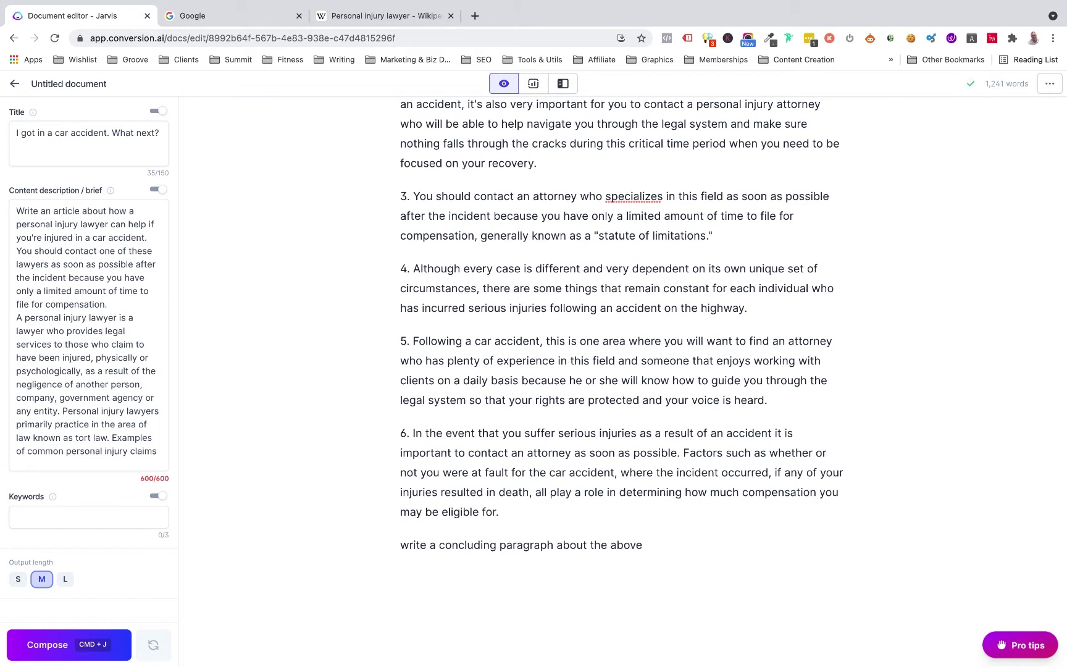
key("super+j")
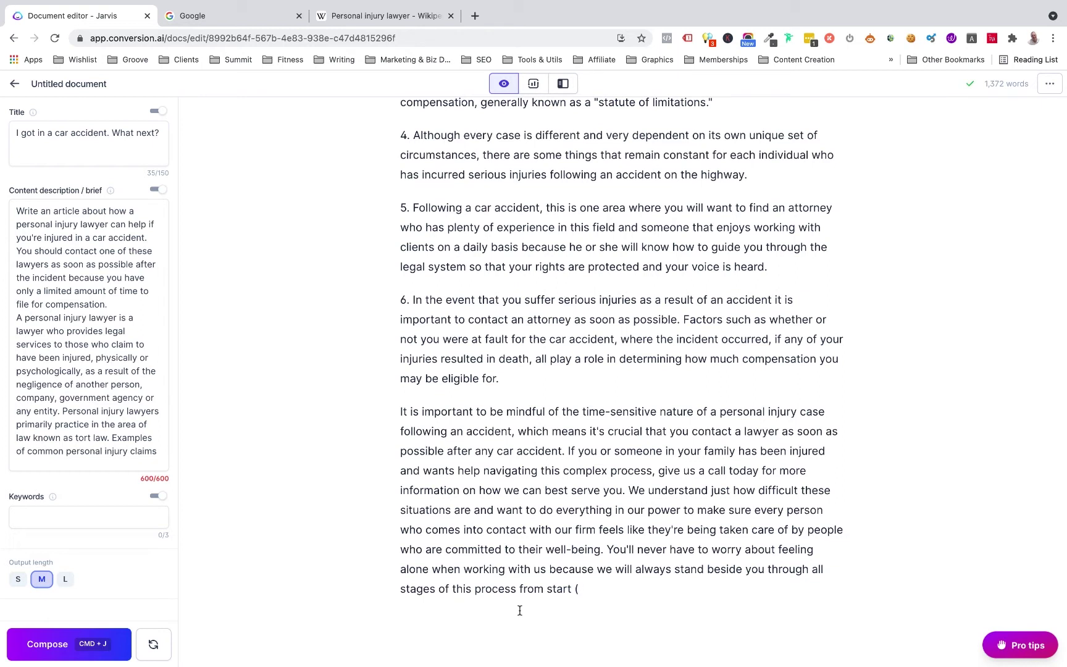
Step: Generate more text to complete the concluding paragraph, and delete the surplus text after it, from "5. In the end" through "3"
left_click(158, 642)
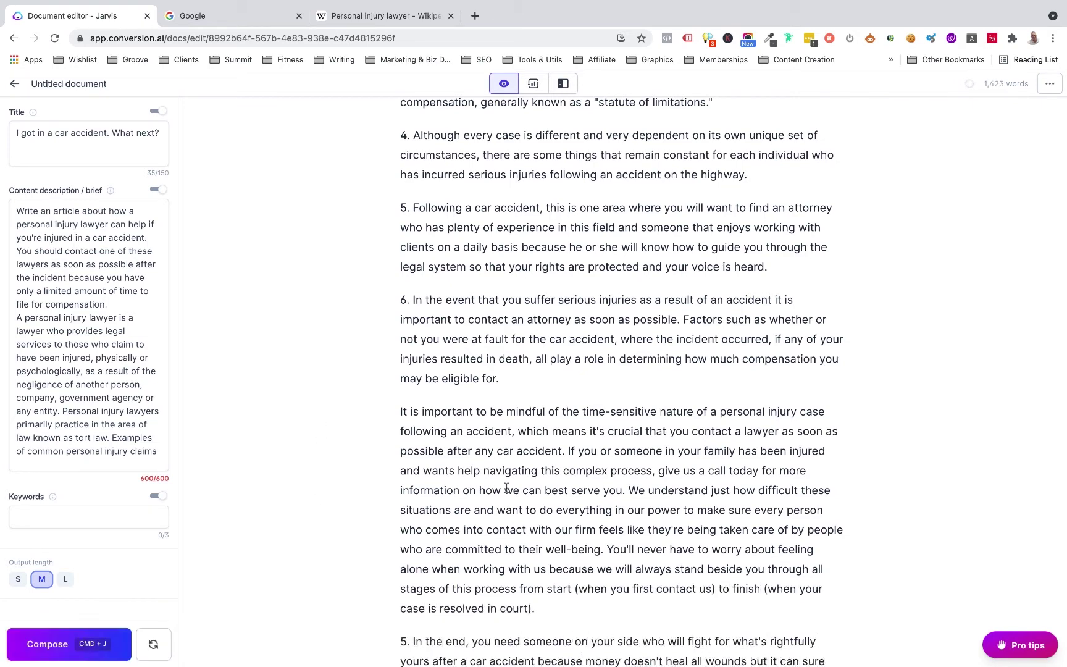
scroll(396, 479, "down", 3)
left_click_drag(399, 482, 506, 621)
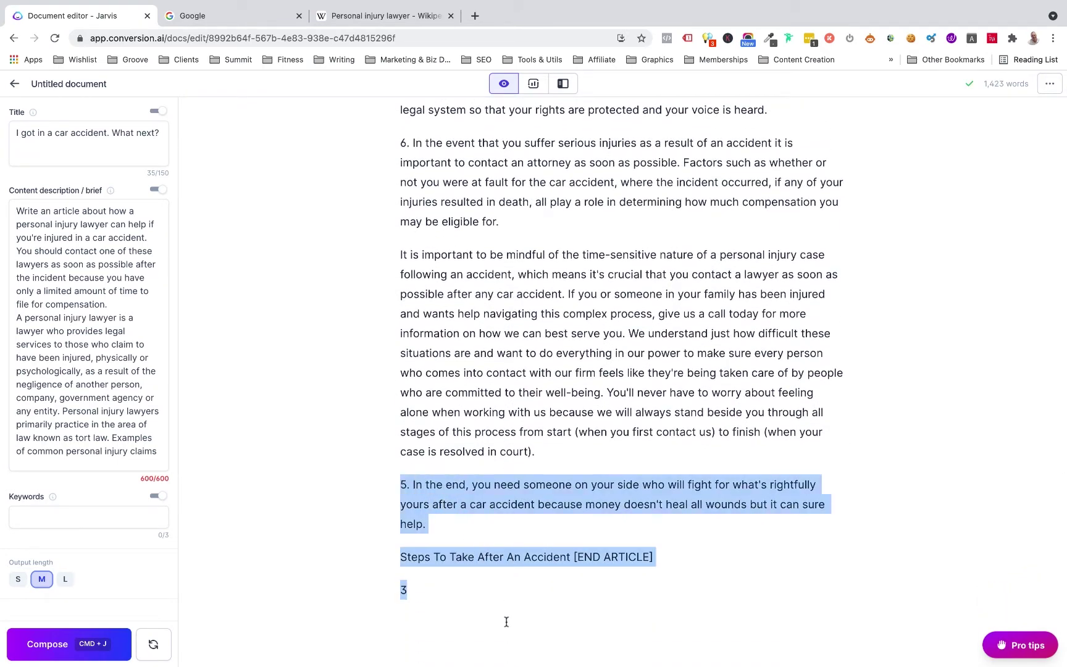
key("BackSpace")
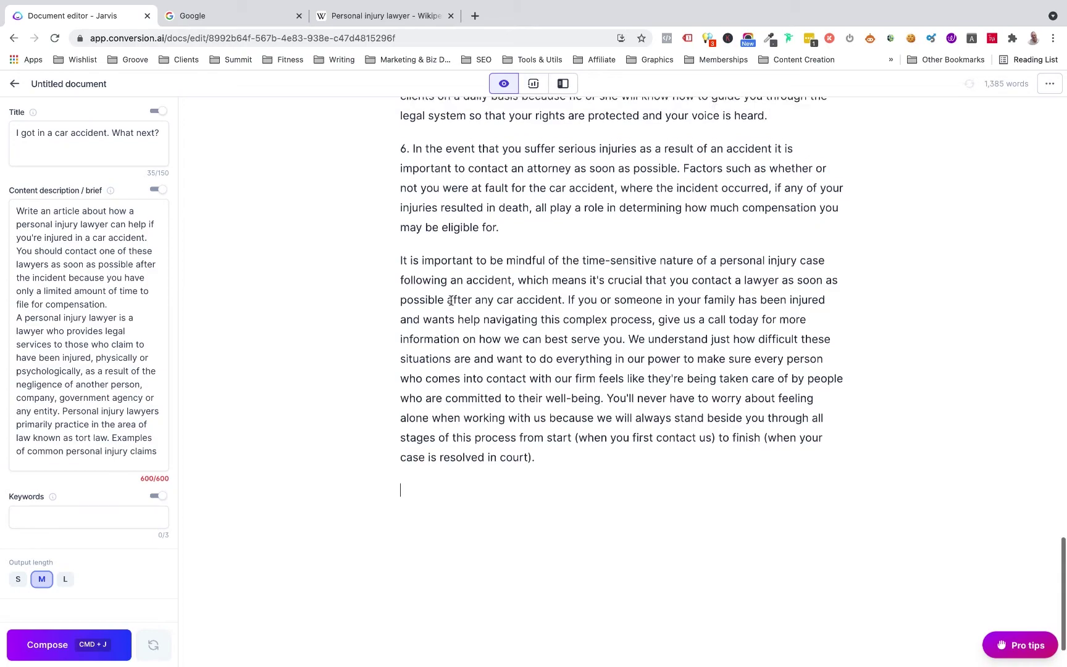
Step: Review the article from its heading through the intro, numbered outline and following paragraphs for gaps between sections
scroll(429, 332, "up", 15)
scroll(450, 301, "up", 20)
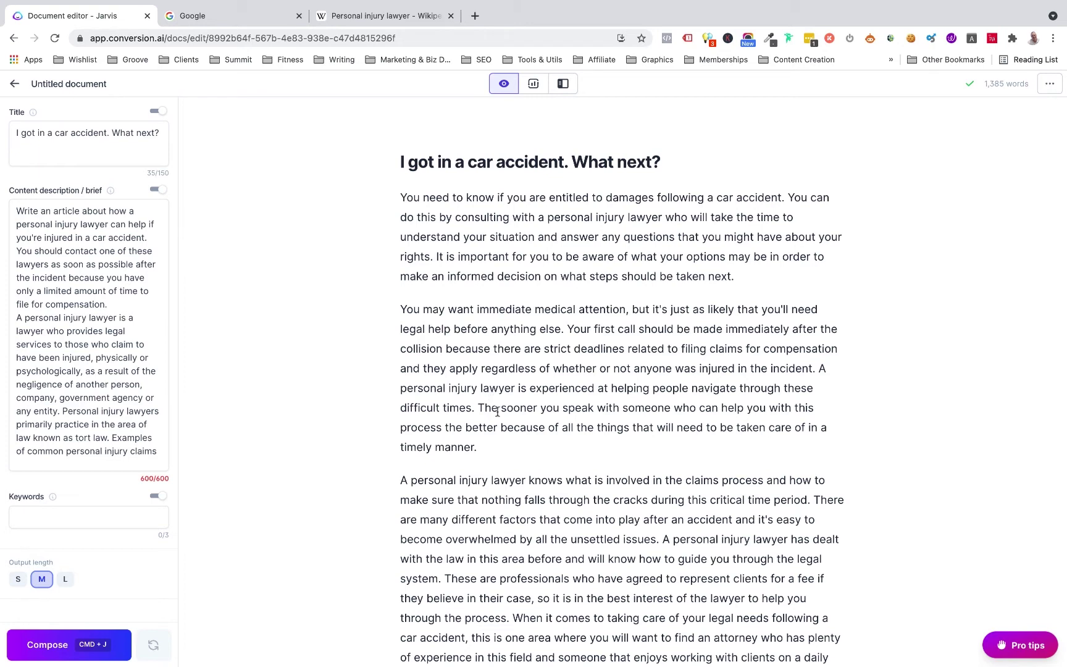
scroll(497, 411, "down", 3)
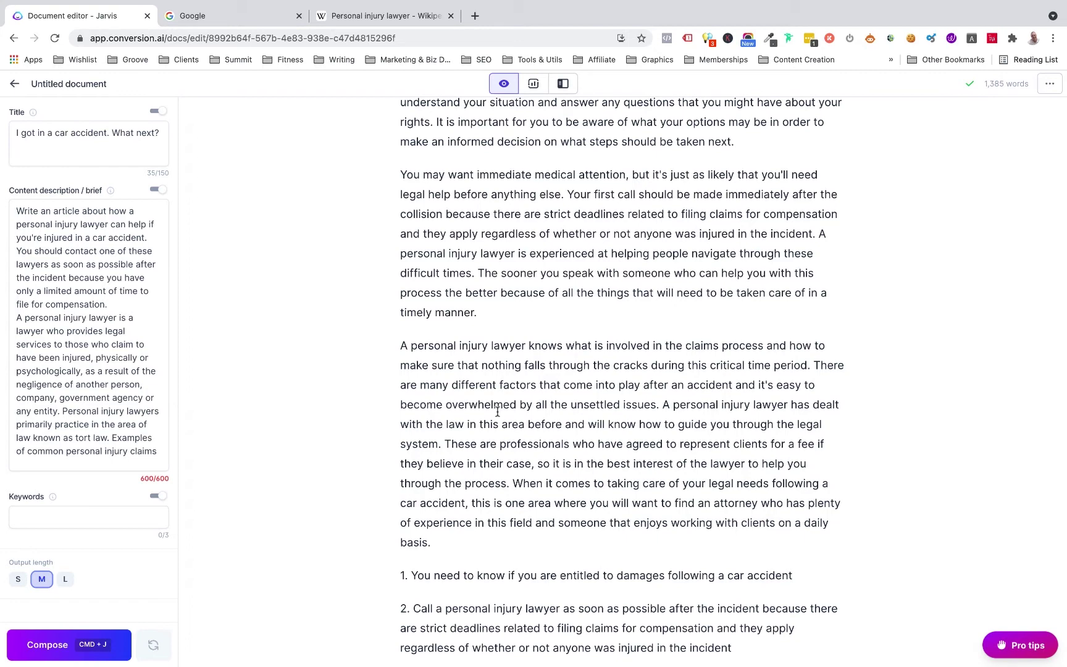
scroll(497, 411, "down", 5)
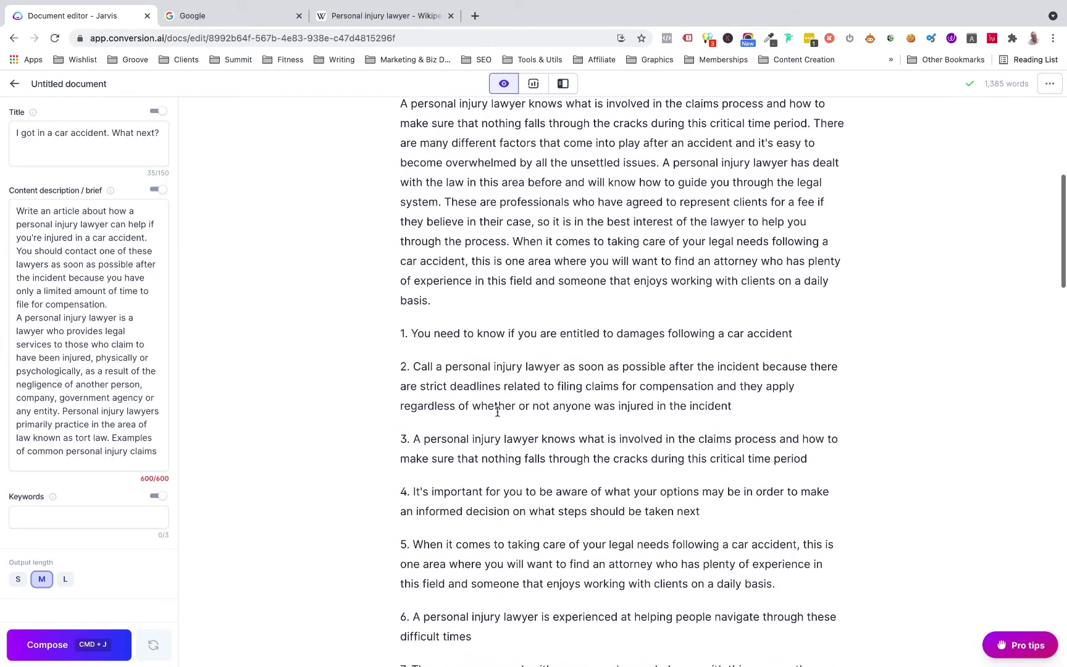
scroll(497, 411, "down", 2)
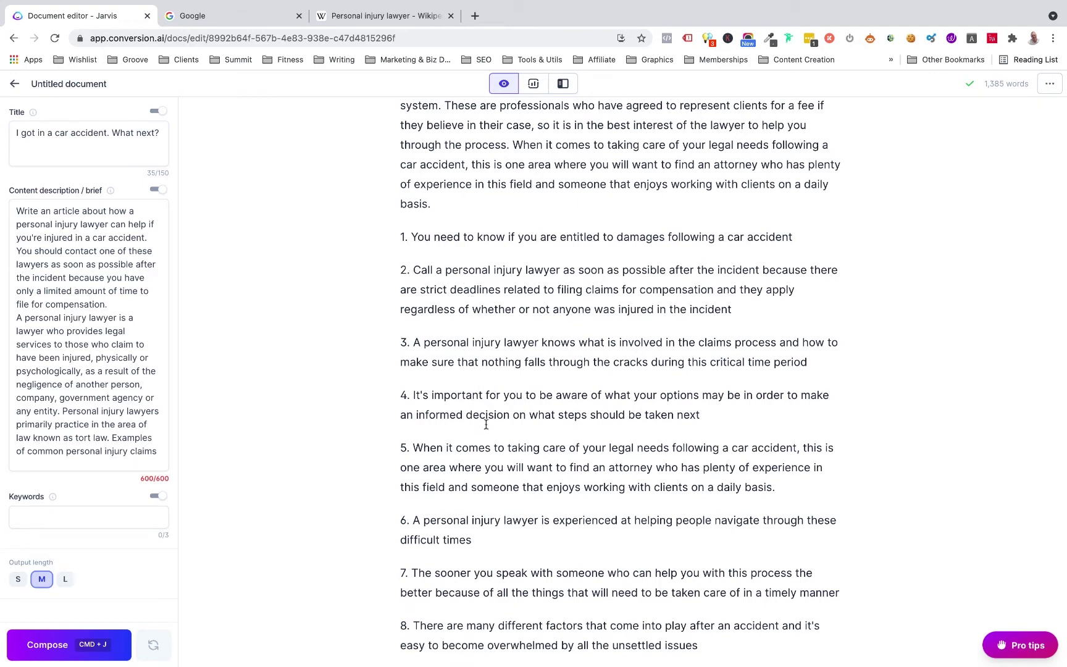
scroll(485, 432, "down", 7)
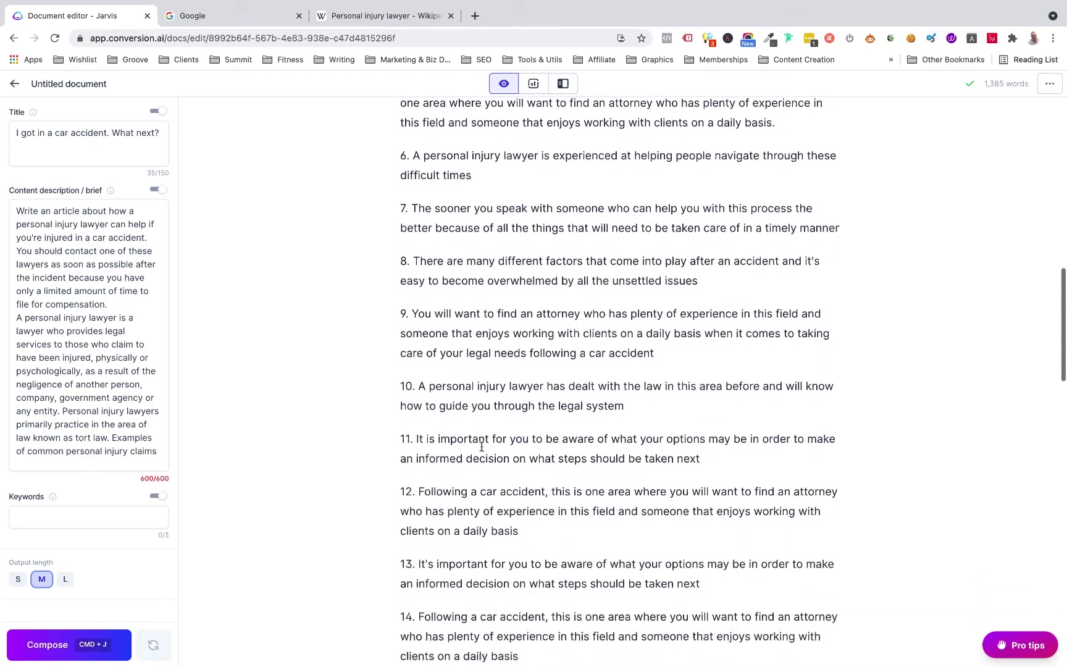
scroll(481, 446, "down", 8)
scroll(482, 446, "up", 9)
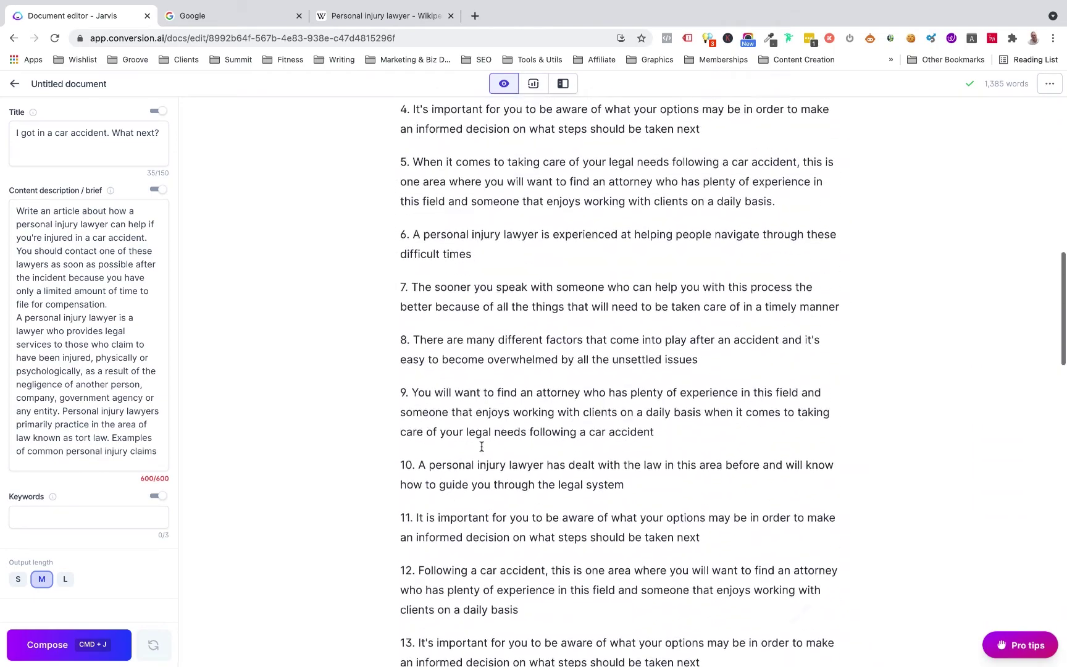
scroll(481, 447, "down", 10)
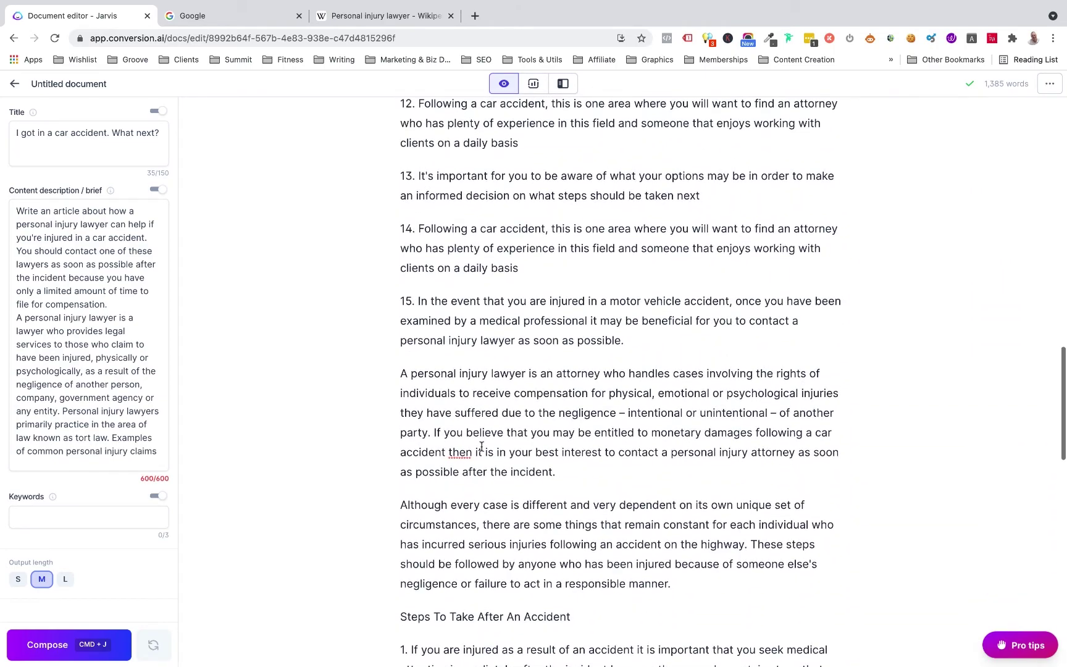
Step: Insert the line "Here is a list of things you should know and do following an accident -" above the first numbered list
scroll(481, 447, "up", 15)
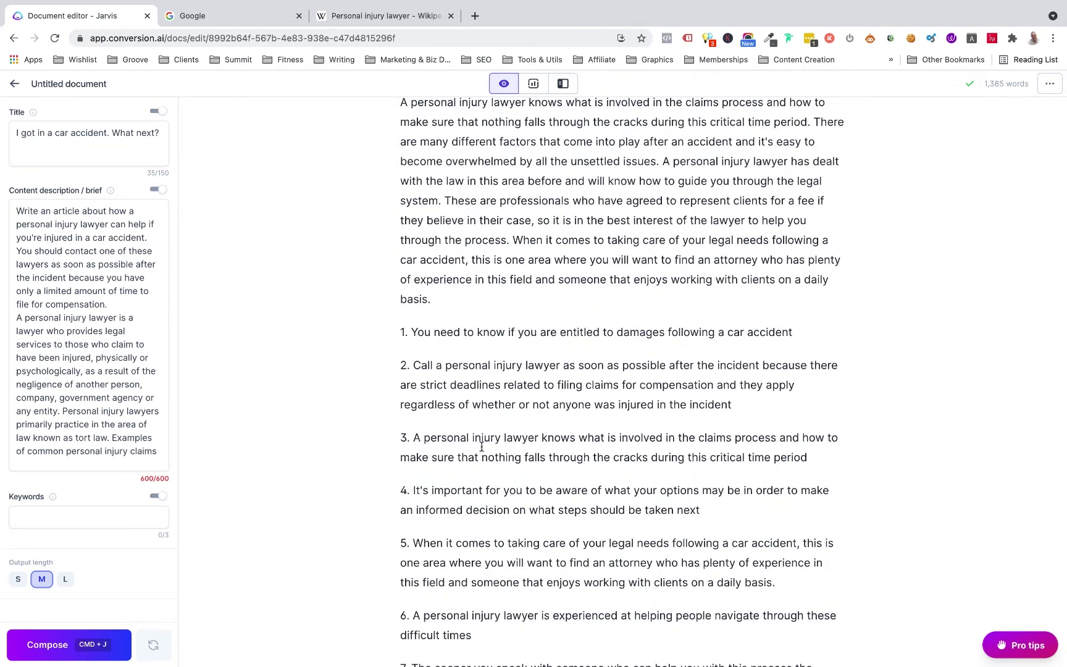
left_click(454, 307)
key("Return")
type("Here a")
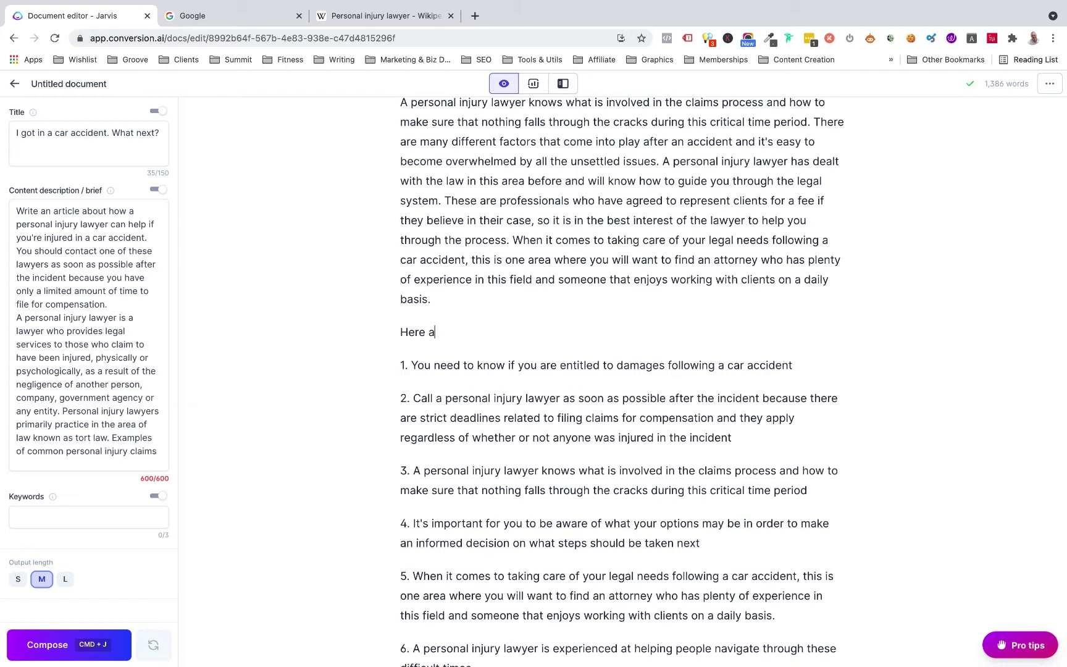
key("BackSpace")
type("is a list of things you should")
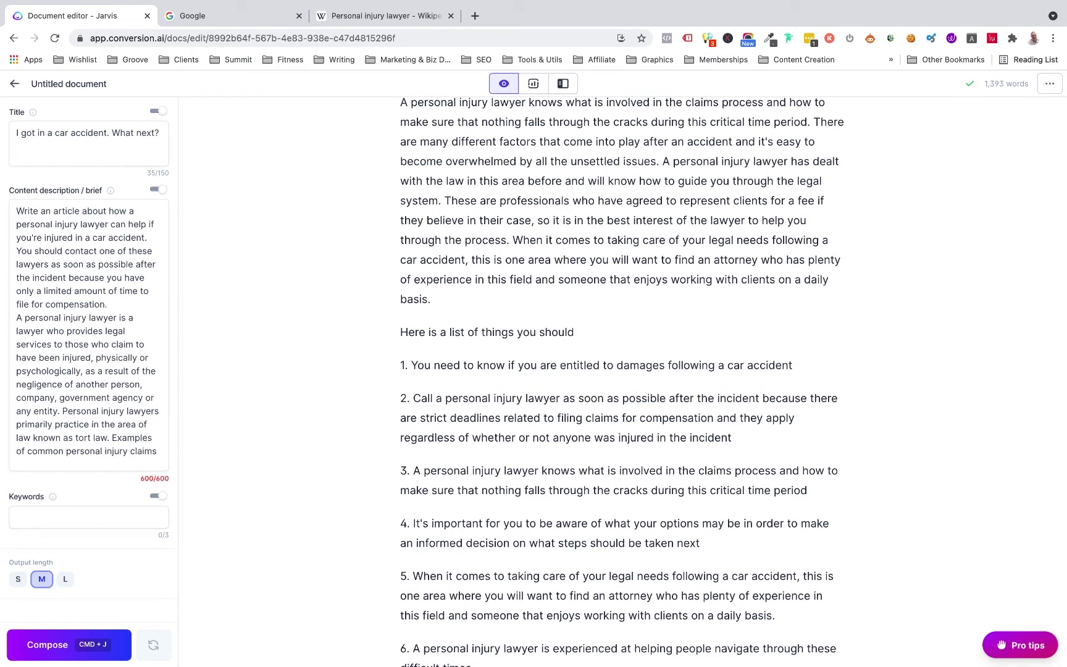
type(" know and do following an")
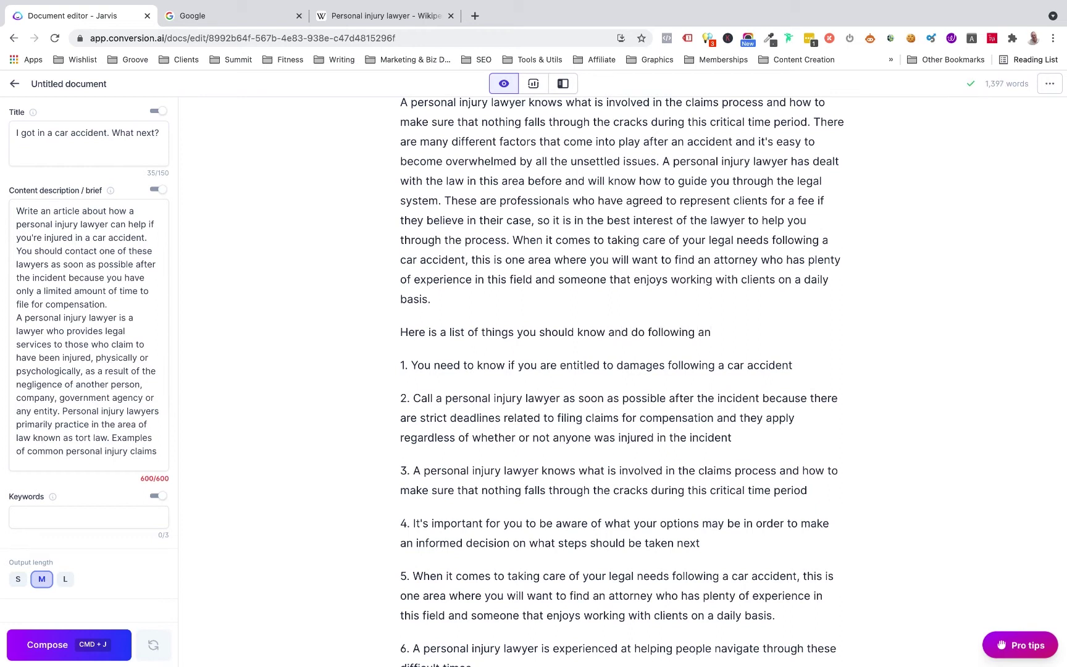
type(" accident -")
Step: Review the rest of the article down to its concluding paragraph, and check what SEO mode offers before returning to the previous view
scroll(423, 338, "down", 15)
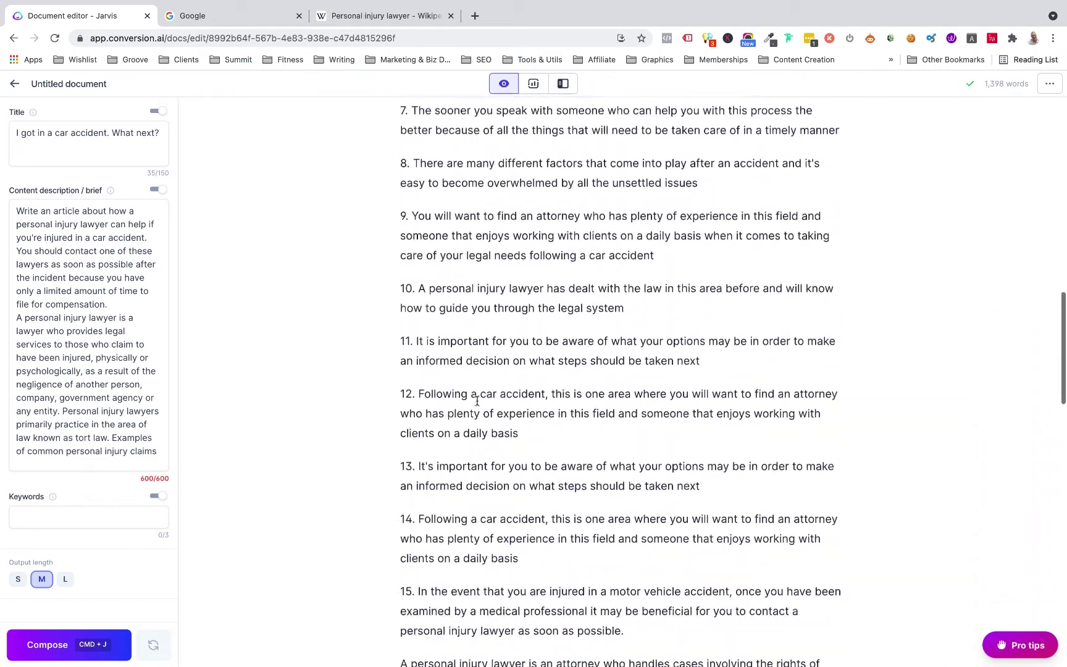
scroll(477, 401, "down", 5)
scroll(477, 400, "up", 3)
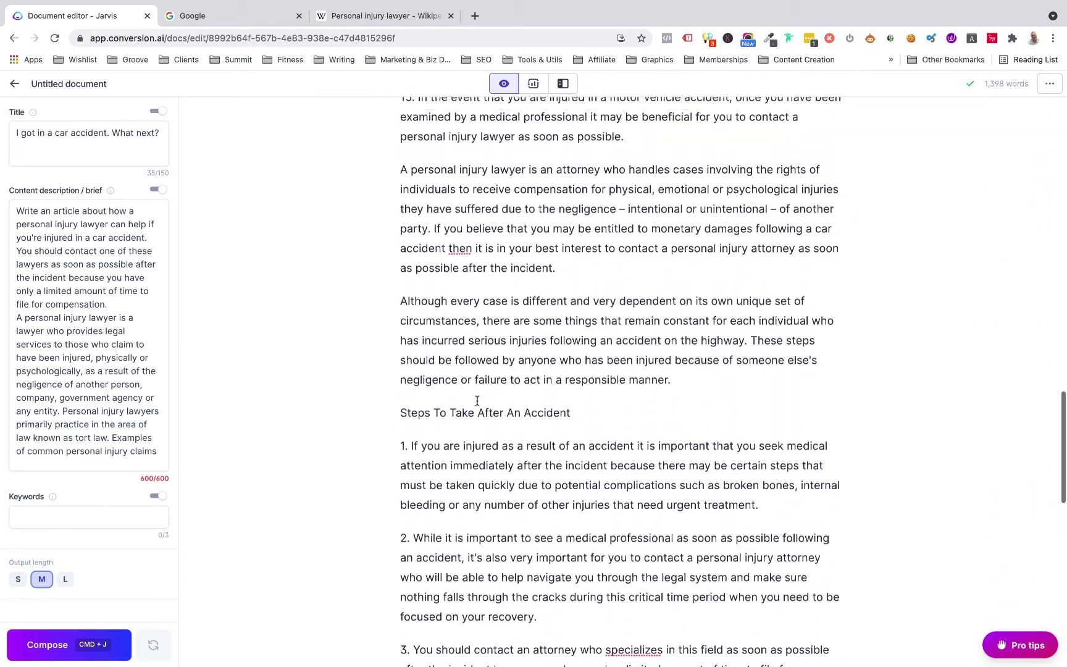
scroll(477, 401, "down", 5)
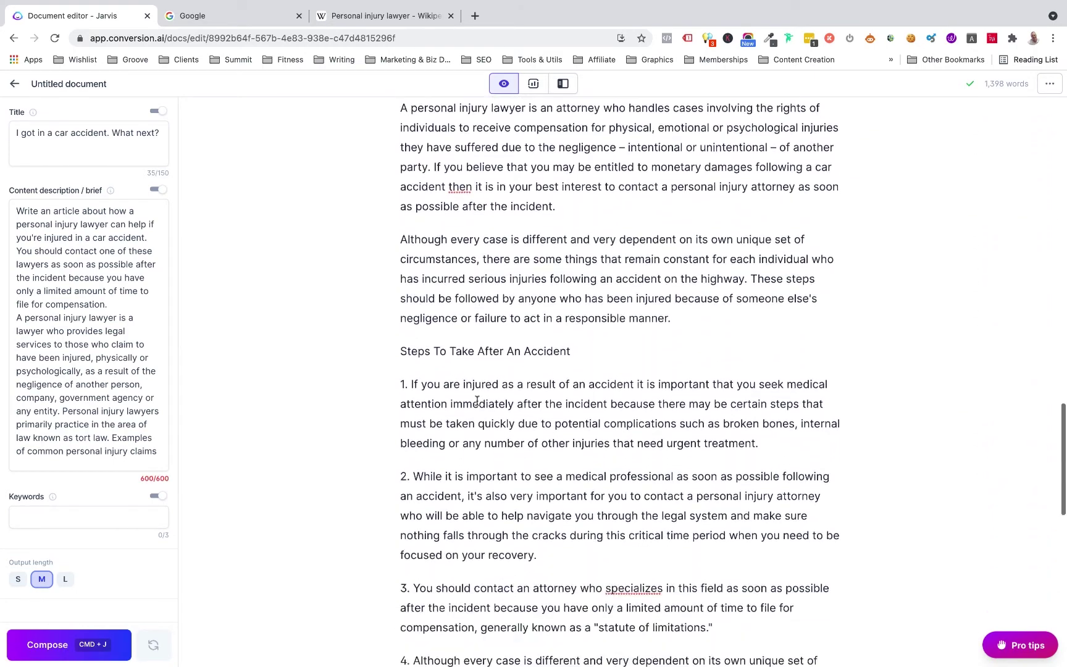
scroll(477, 401, "down", 8)
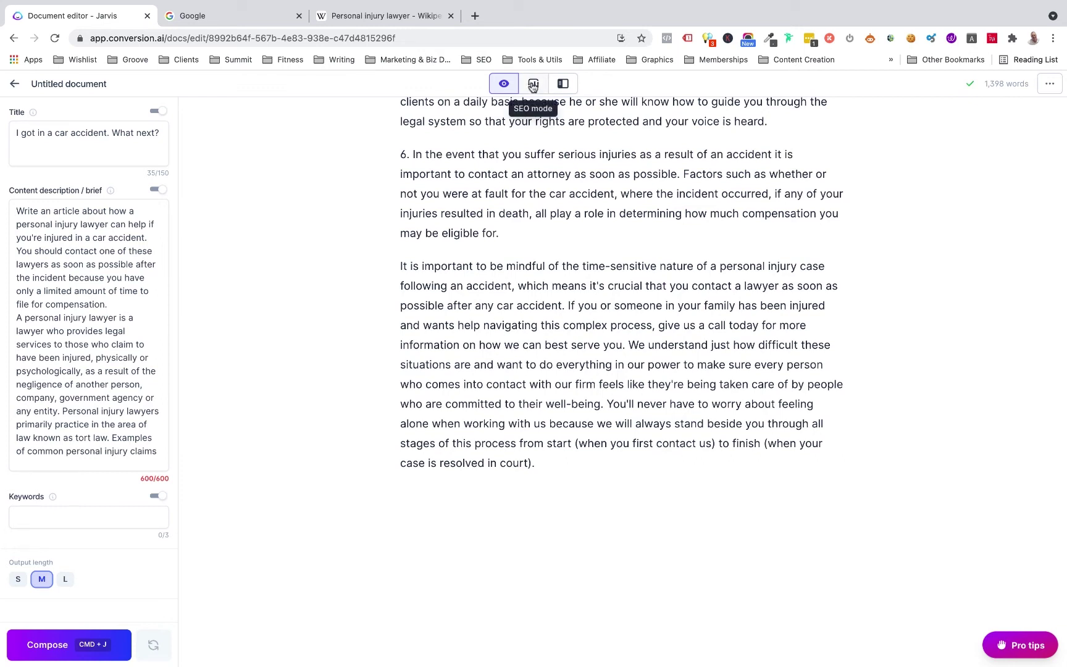
left_click(532, 86)
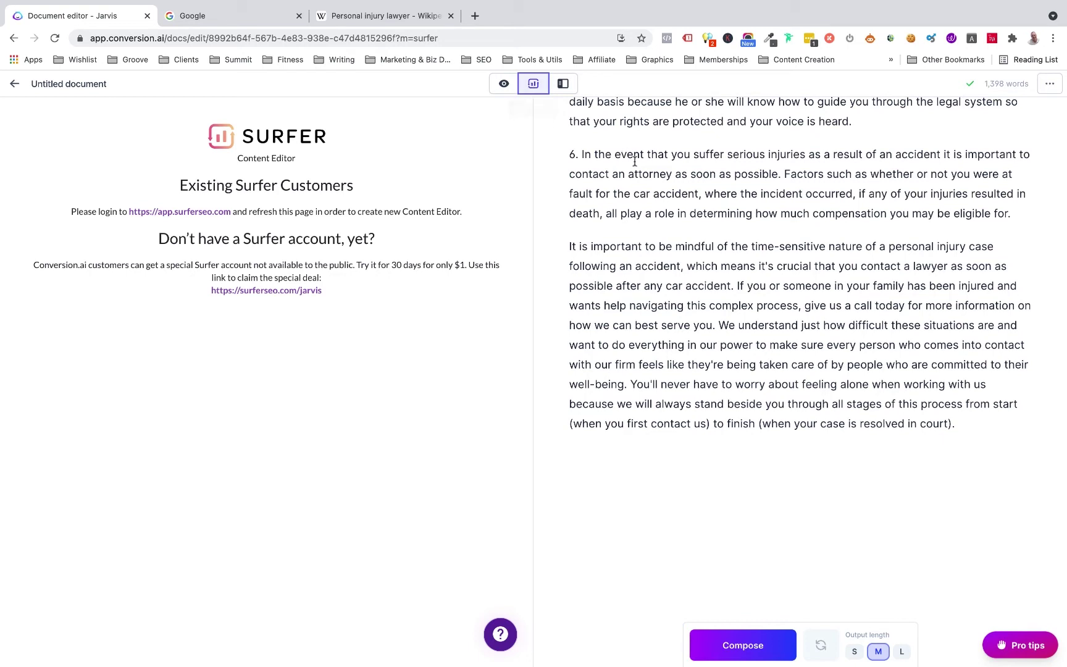
left_click(503, 87)
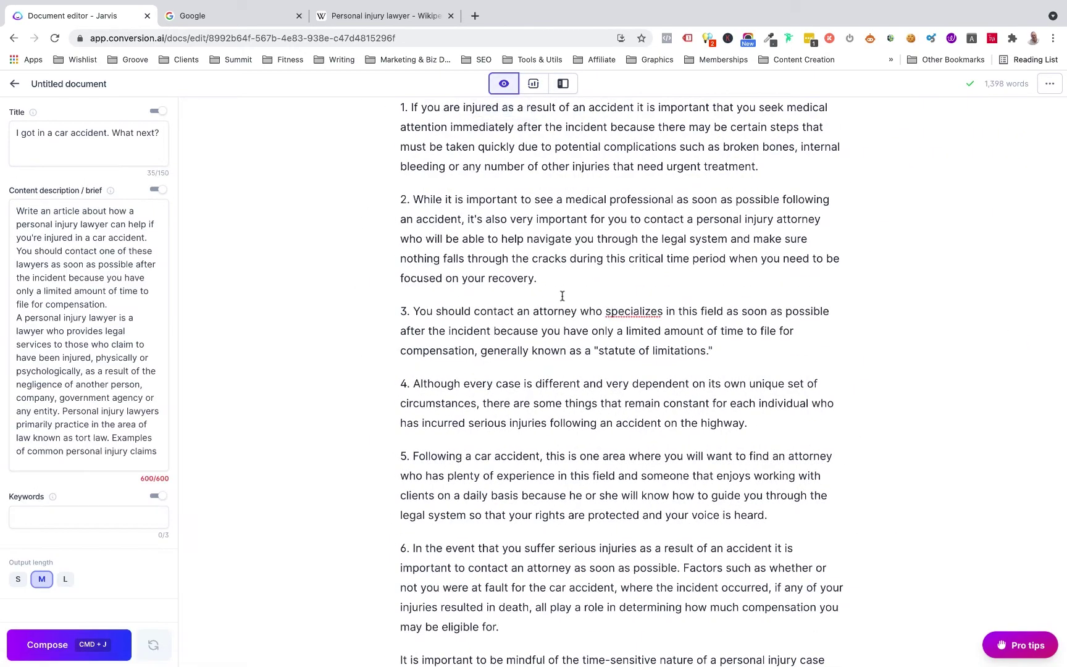
Step: Reread outline items 8 to 15 and the paragraphs below them, and open the template view to browse its template list
scroll(562, 295, "up", 15)
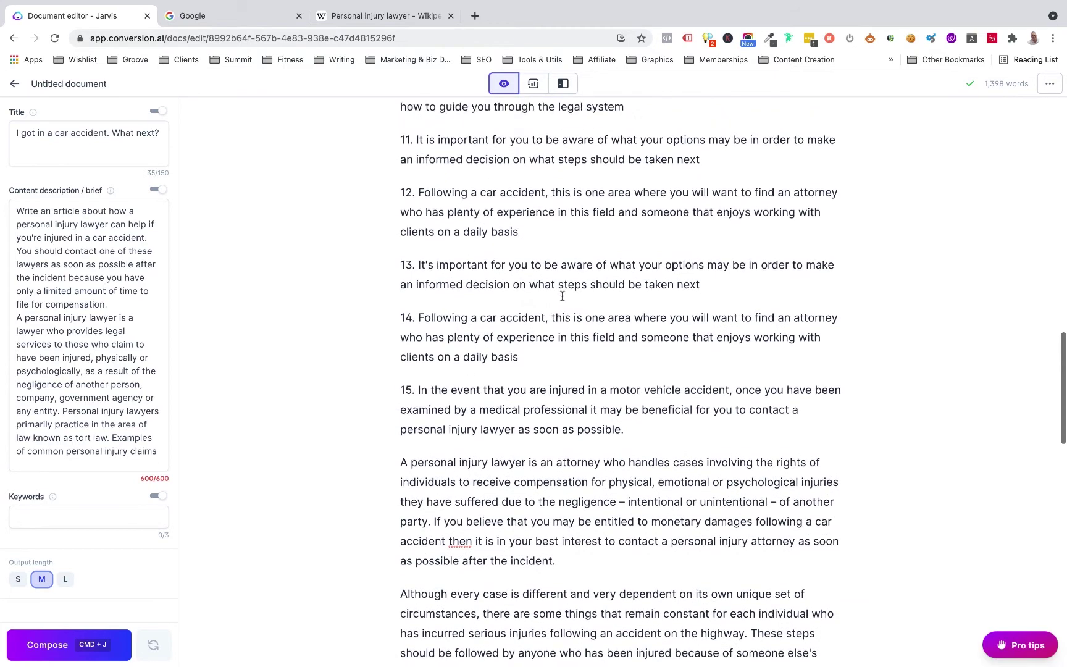
scroll(562, 296, "up", 3)
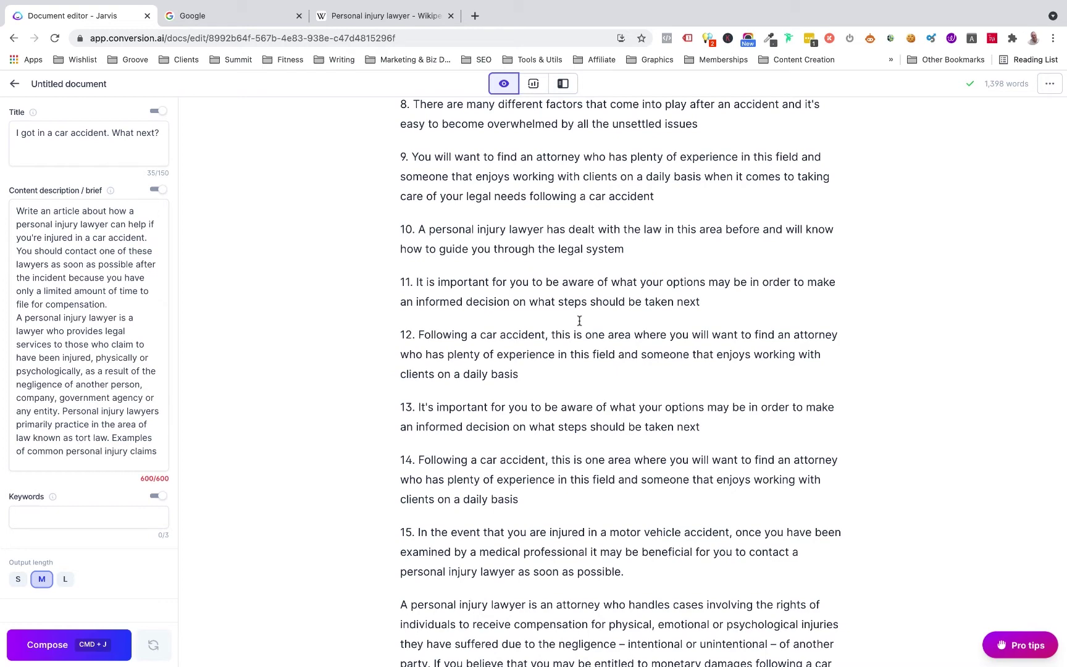
scroll(579, 320, "down", 5)
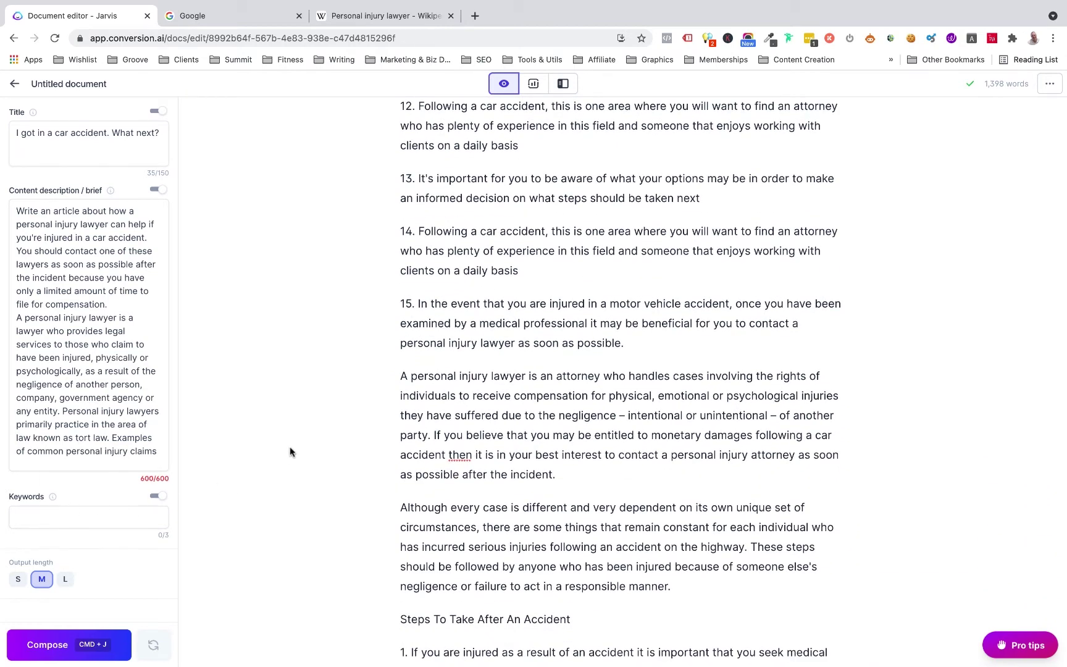
scroll(400, 342, "up", 1)
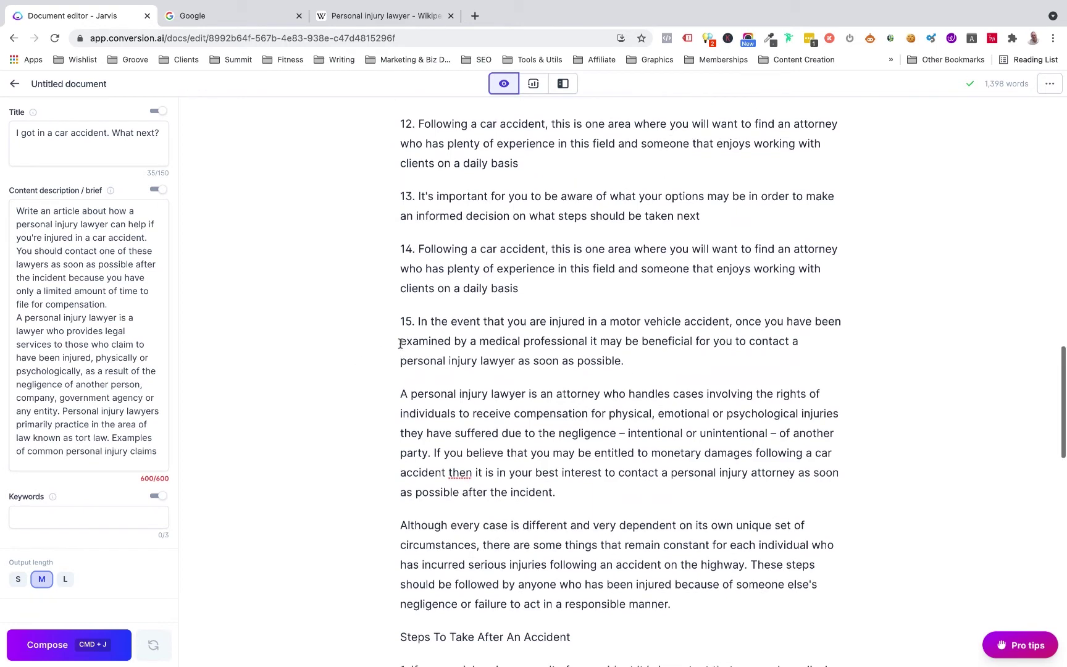
scroll(401, 344, "up", 5)
scroll(400, 344, "down", 3)
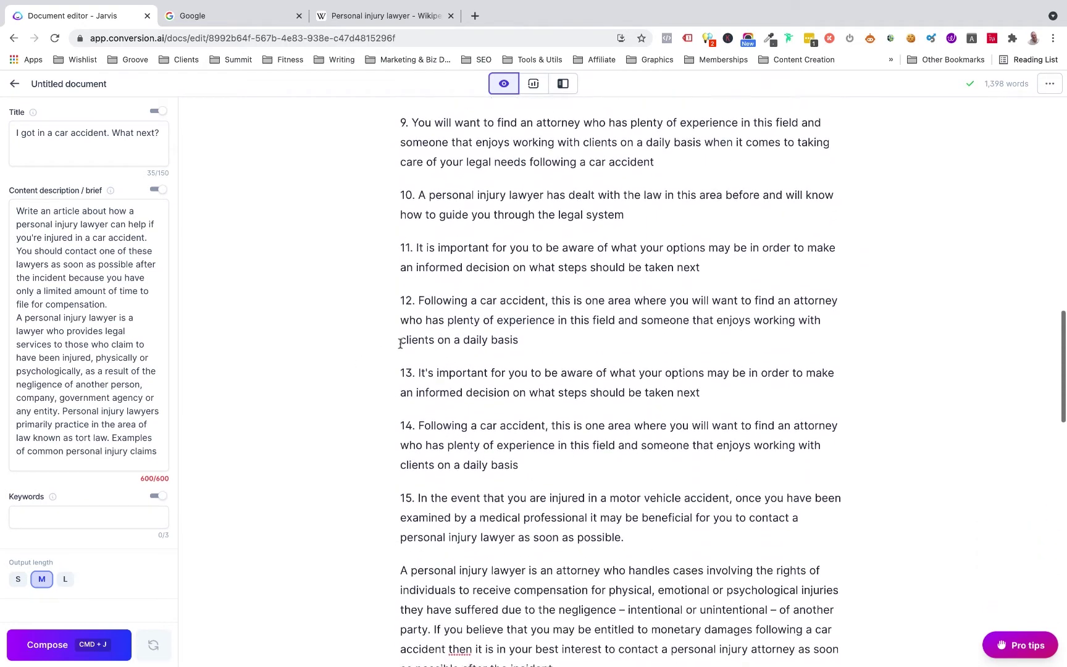
left_click(562, 86)
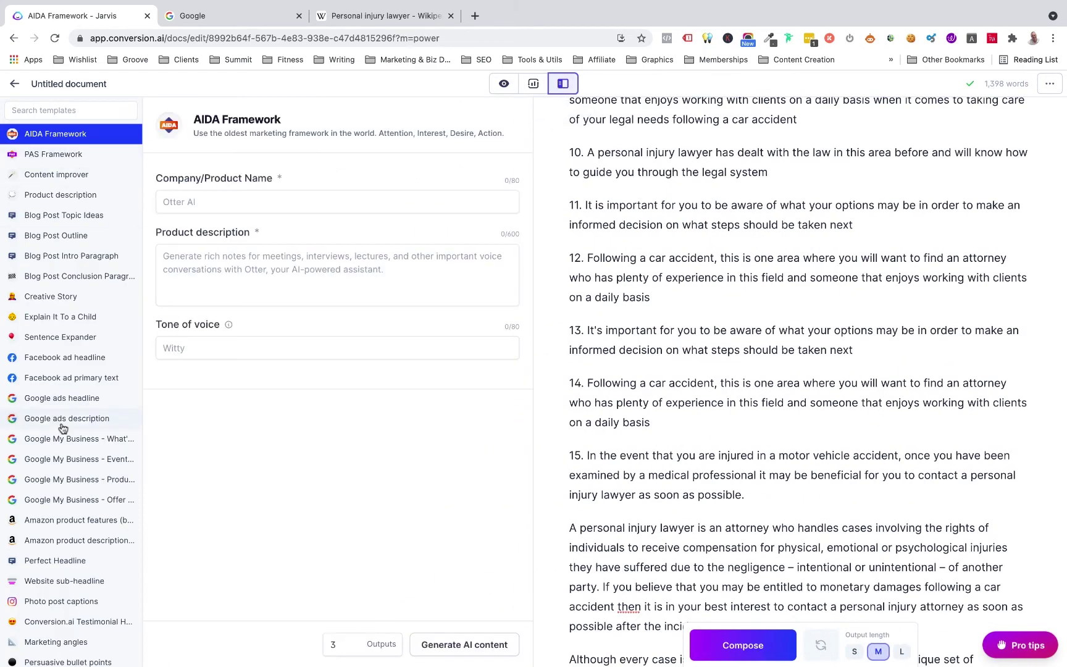
scroll(61, 427, "down", 10)
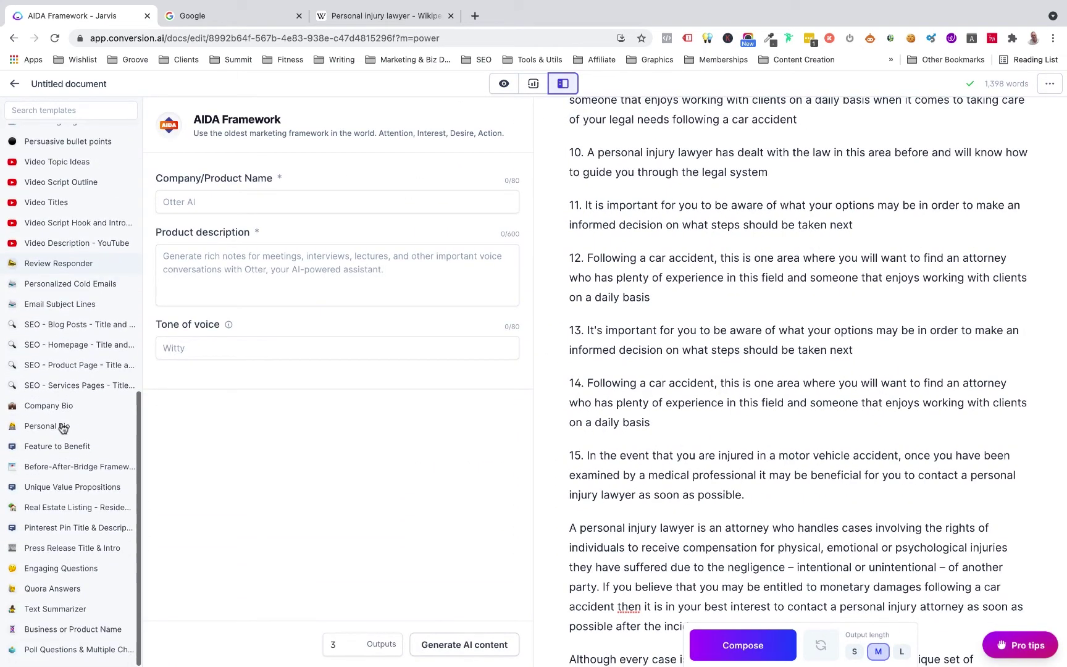
Step: Add the prompt "write a list of benefits about the above" below the concluding paragraph and run it as a command
scroll(663, 330, "down", 15)
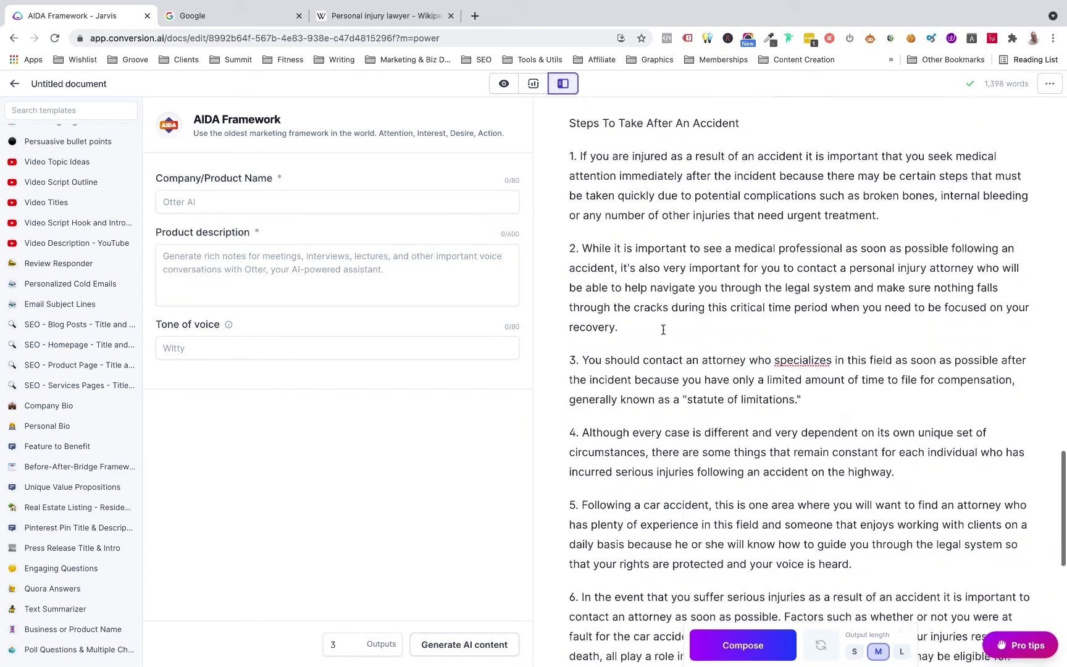
scroll(663, 330, "down", 3)
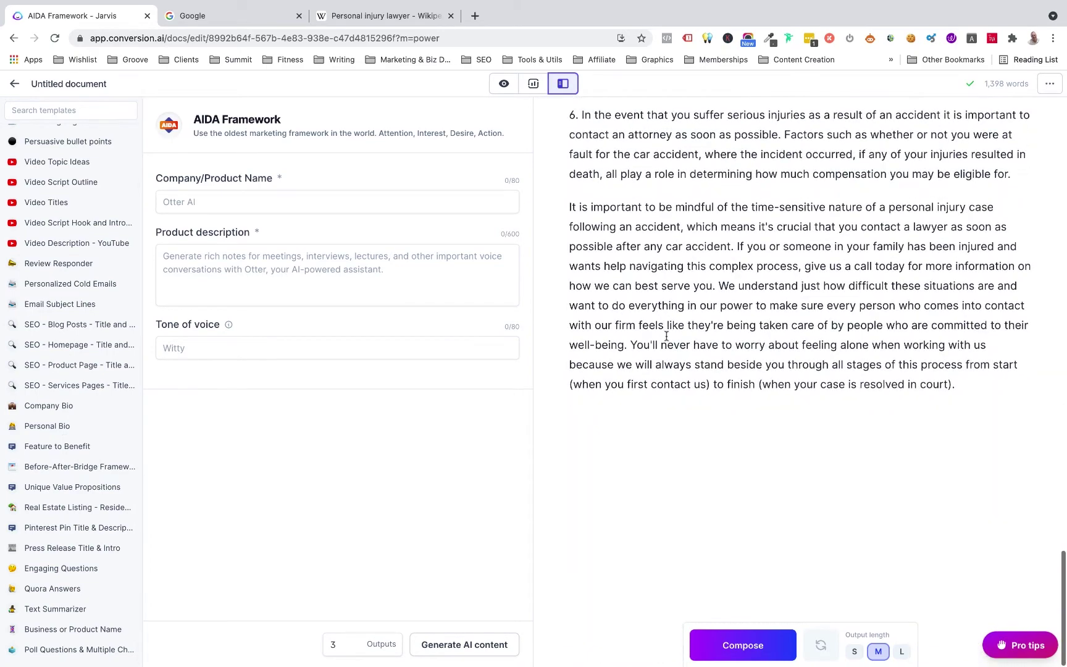
left_click(966, 386)
key("Return")
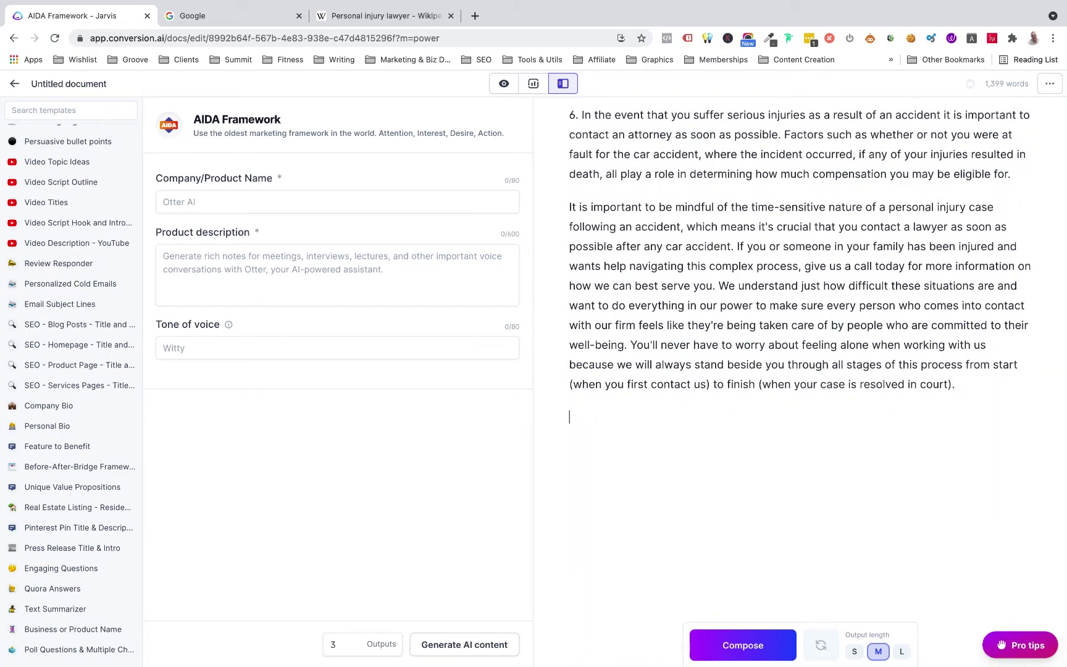
type("write a list of benefits a")
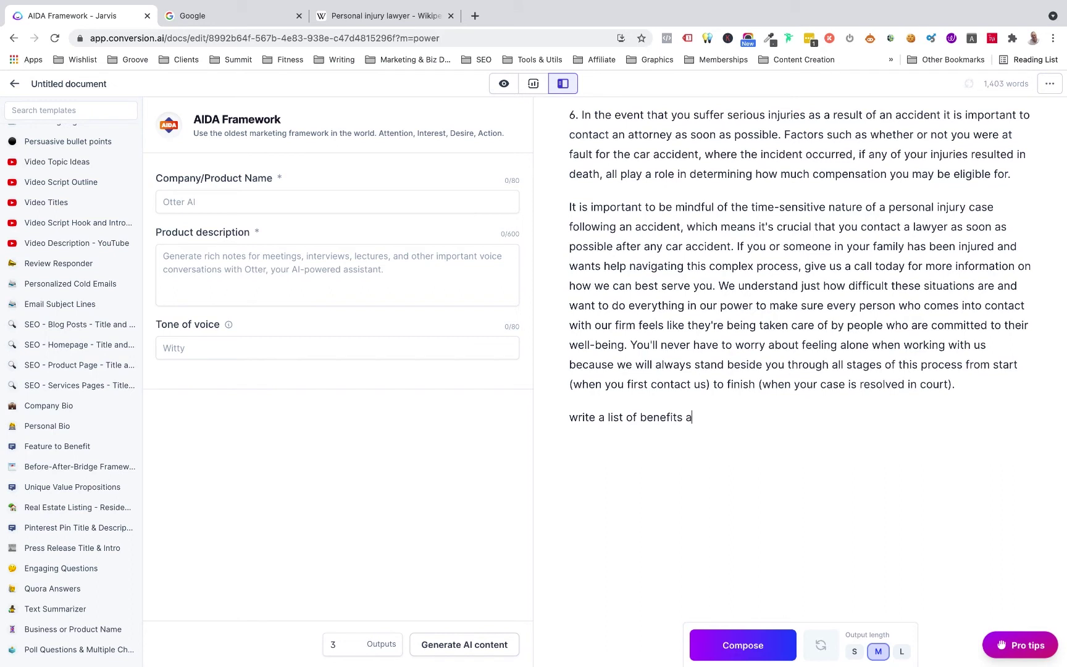
type("bout the above")
key("Return")
triple_click(759, 415)
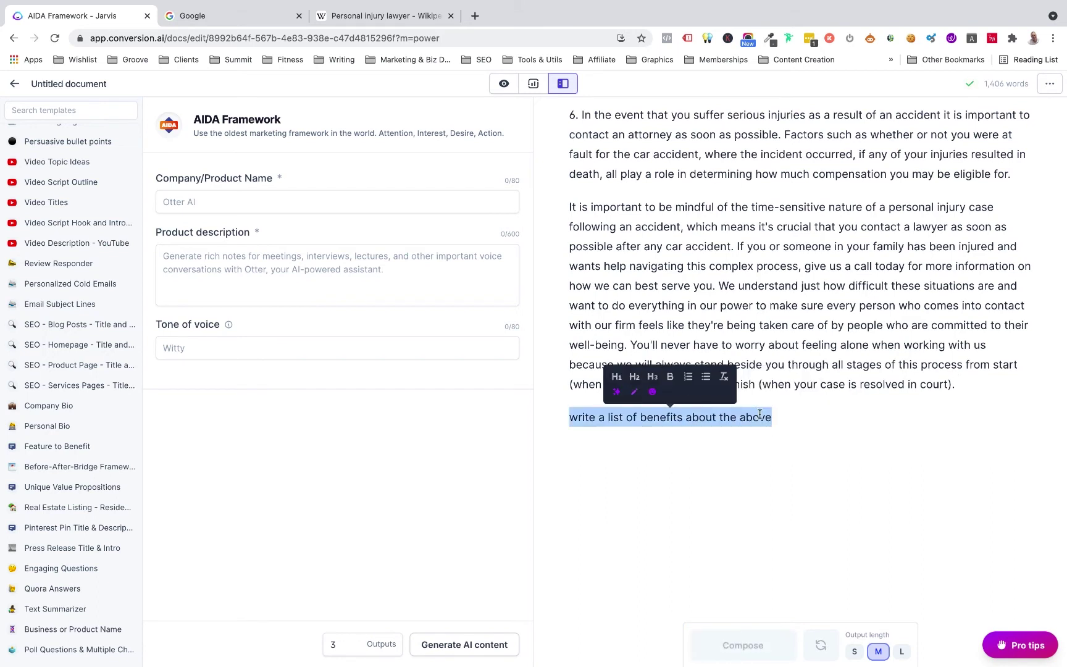
key("super+Return")
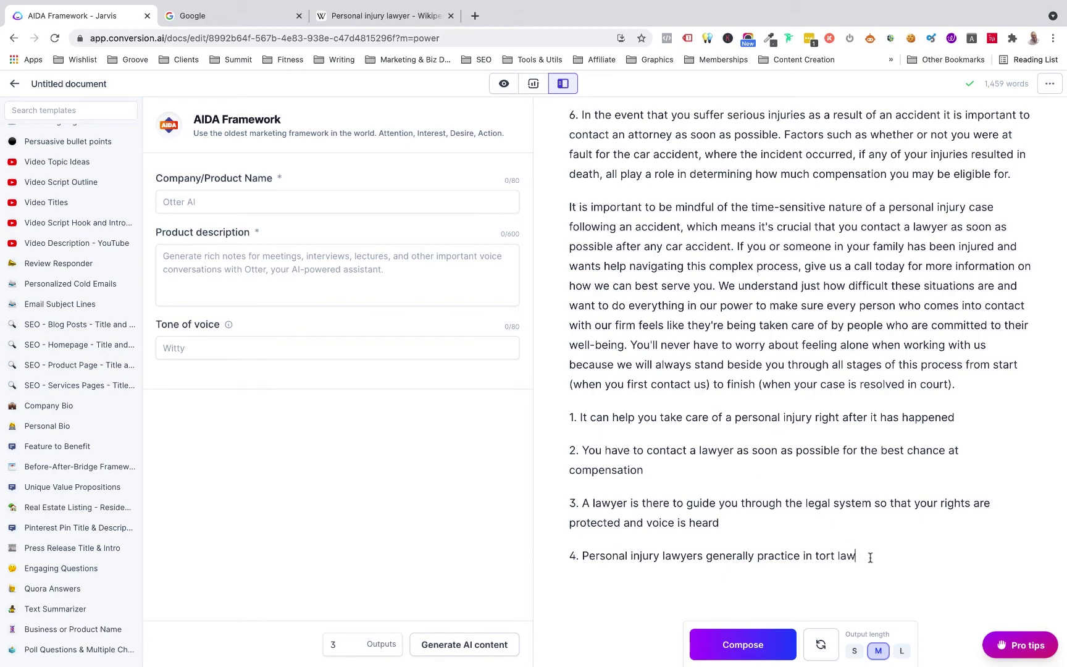
Step: Replace the generated benefits list with the prompt "write a PAS about the above" and run it as a command
left_click_drag(860, 558, 570, 418)
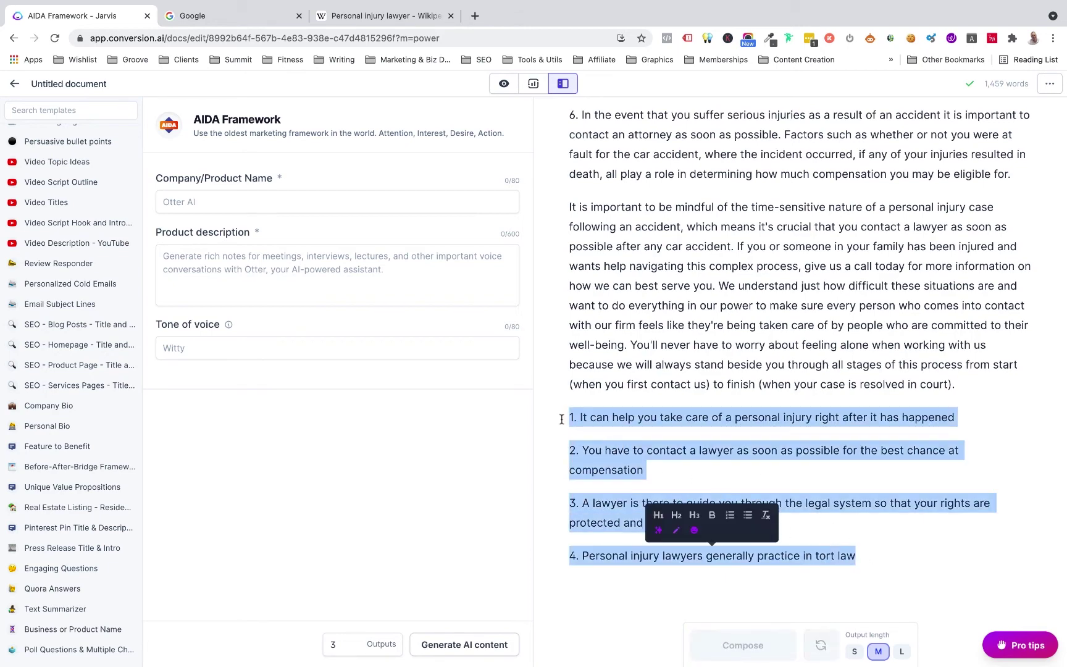
key("BackSpace")
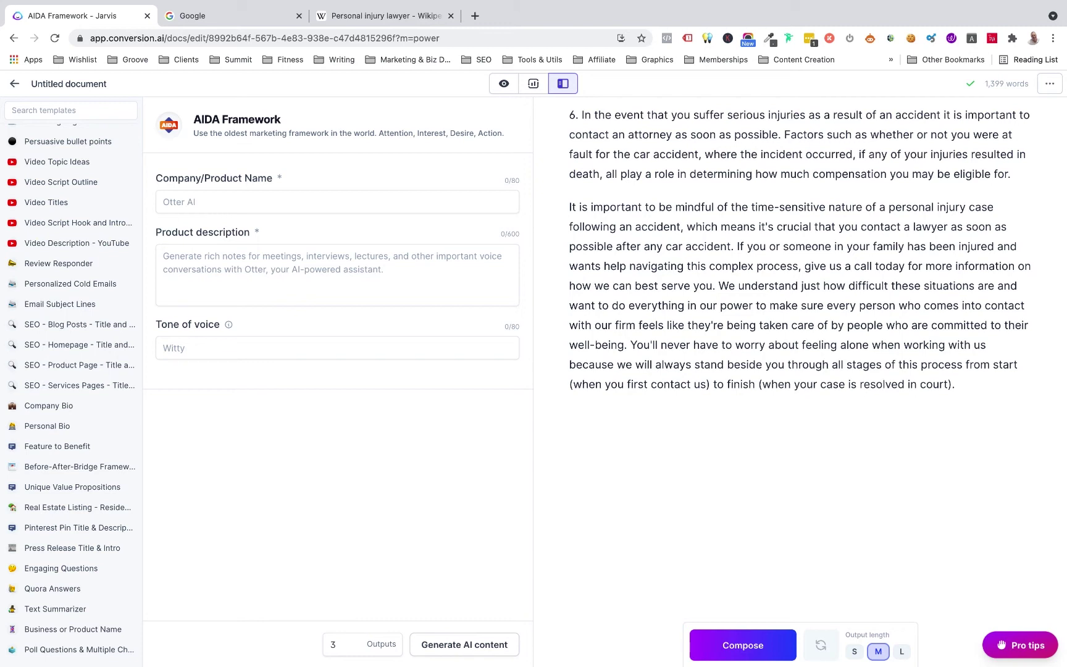
type("write a PAS about the")
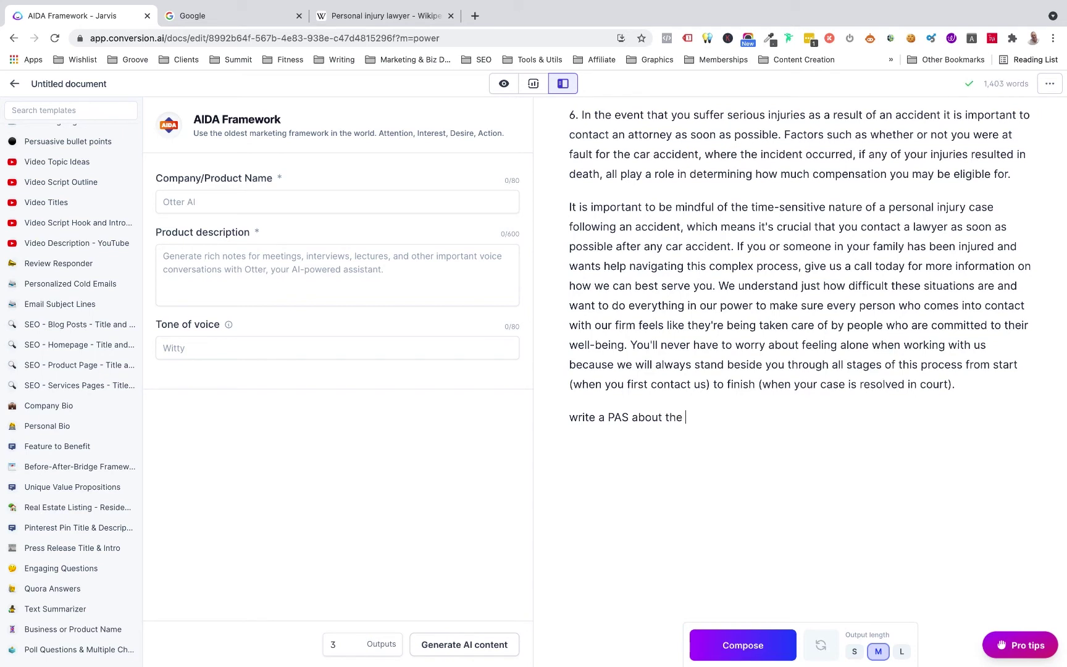
type(" above")
key("super+Return")
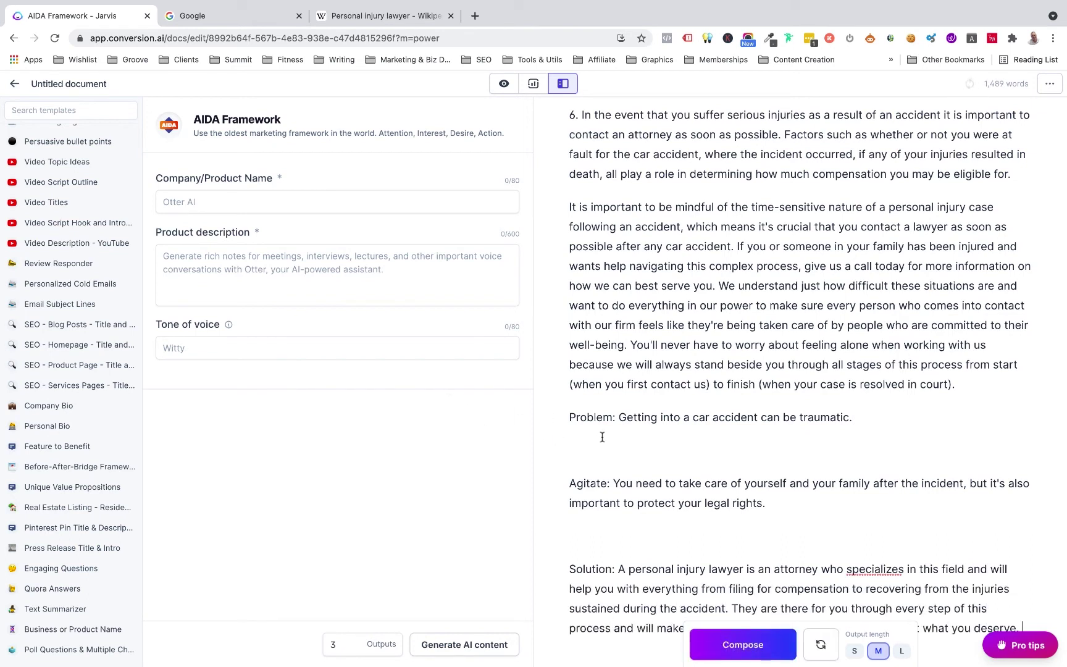
scroll(602, 437, "down", 2)
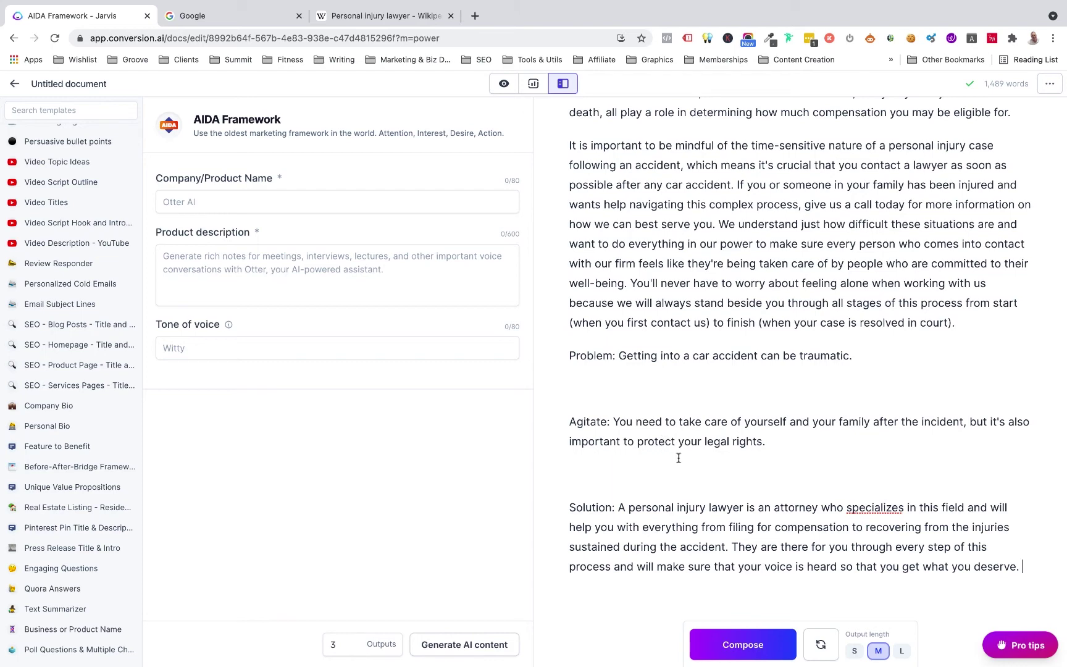
scroll(678, 457, "down", 1)
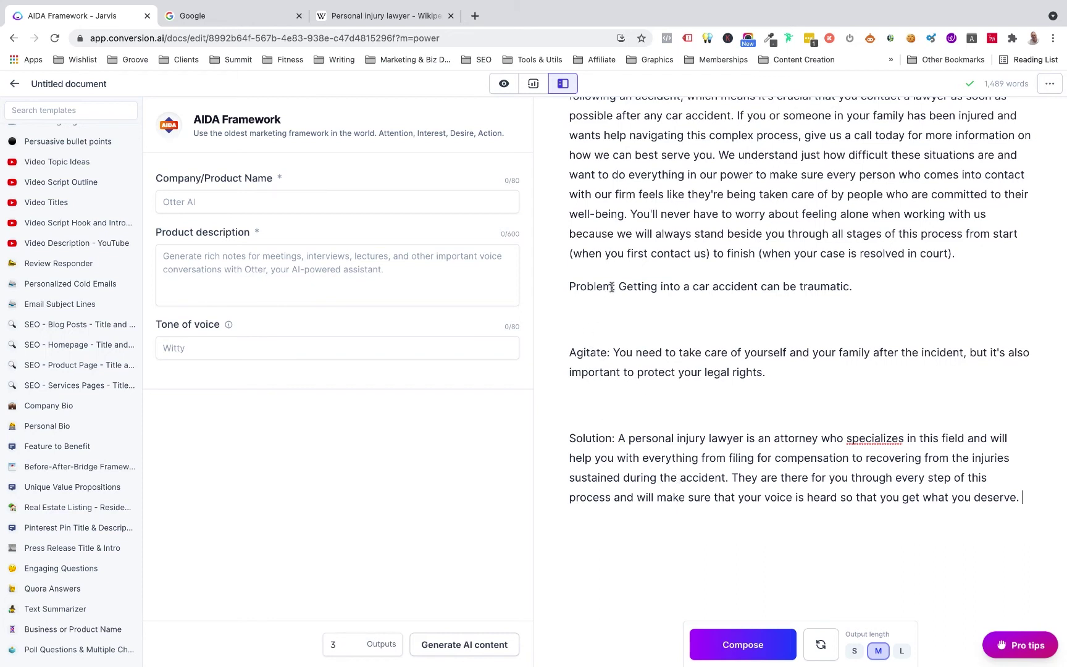
Step: Remove the labels "Problem:", "Agitate:" and "Solution:" from the generated PAS text, along with the empty lines between its paragraphs
left_click_drag(618, 286, 566, 286)
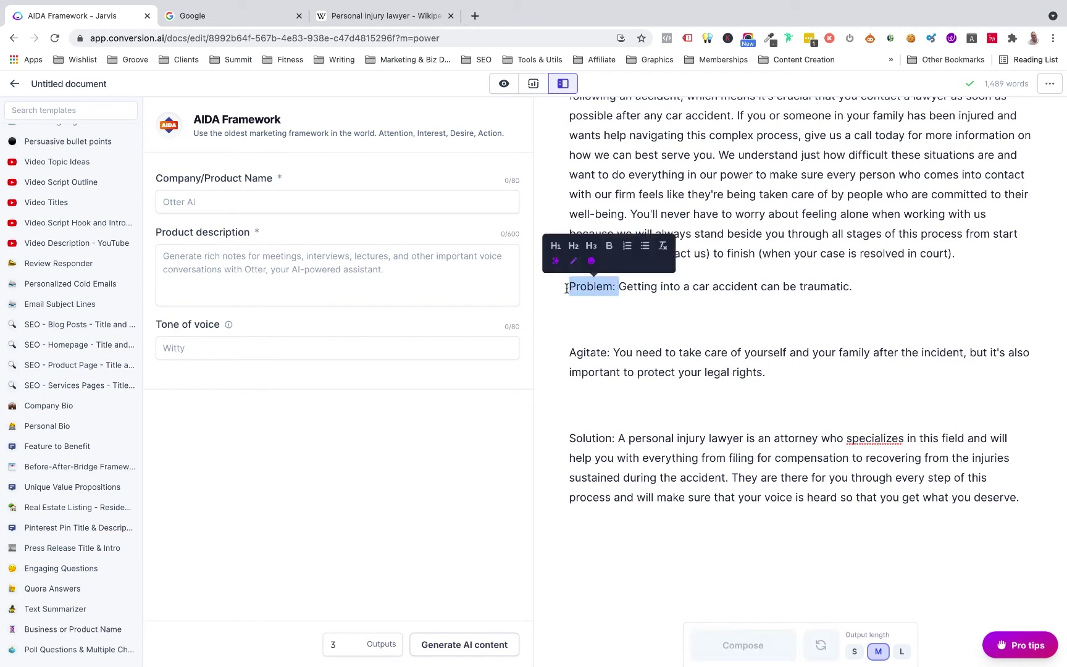
key("BackSpace")
left_click(589, 325)
key("Delete")
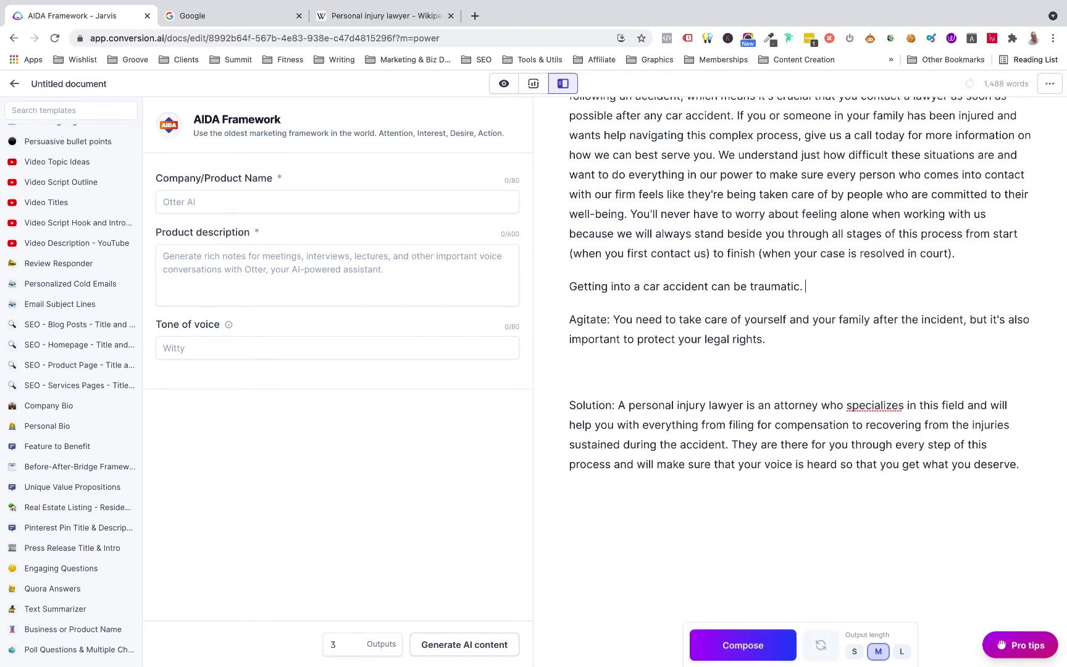
left_click_drag(615, 320, 566, 320)
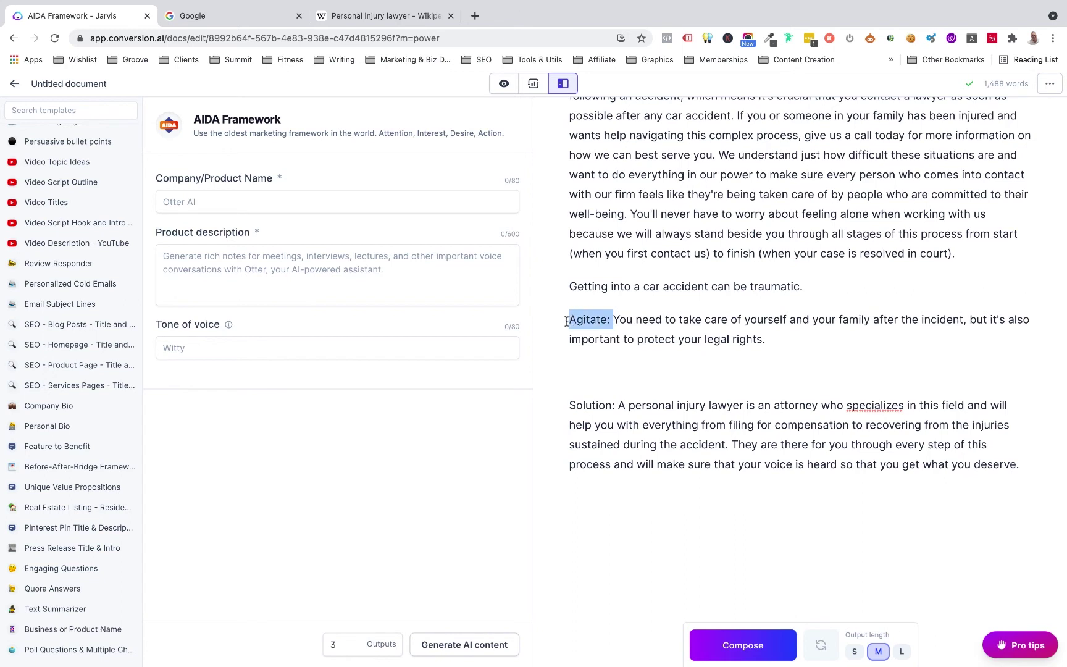
key("BackSpace")
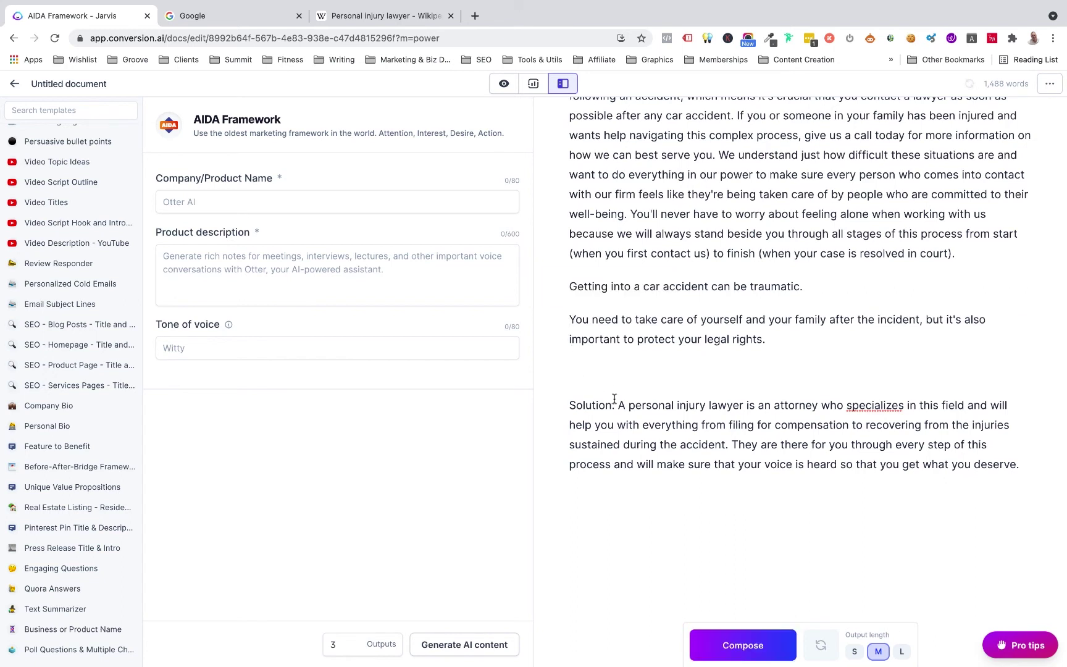
left_click_drag(618, 406, 566, 406)
key("BackSpace")
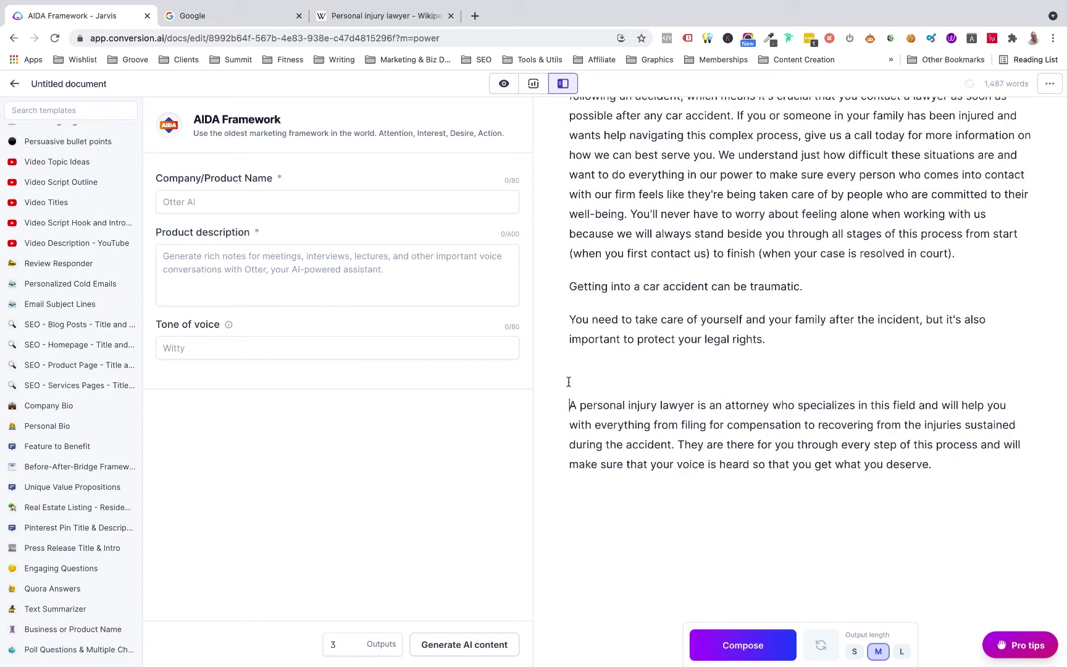
left_click(570, 374)
key("BackSpace")
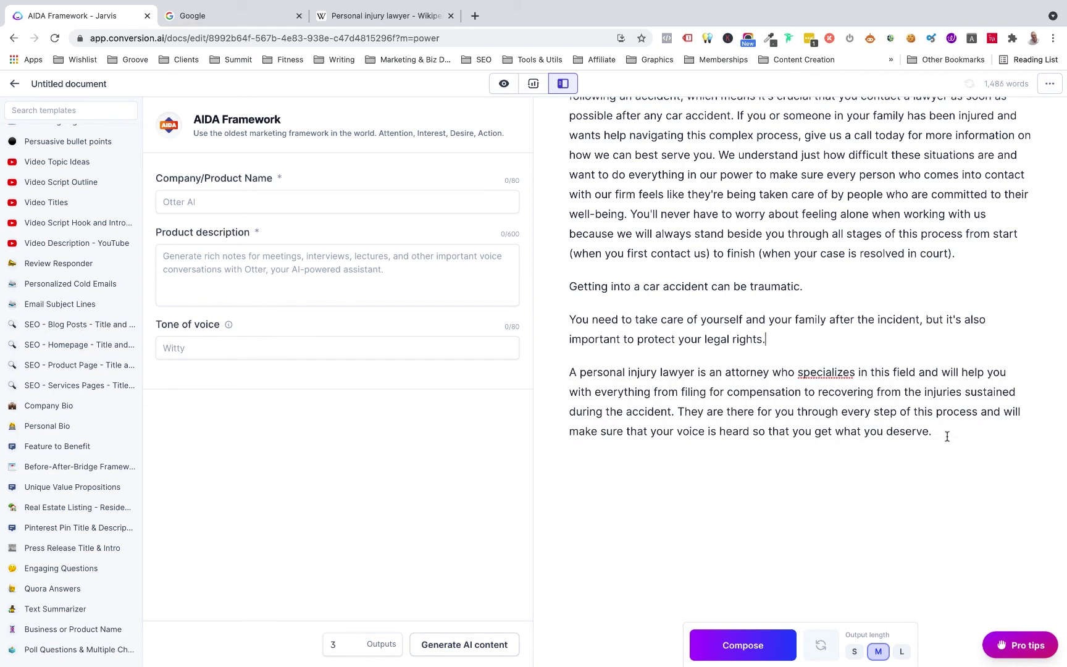
Step: Add the closing line "Here's an article about everything you need to know and do if you're involved in an accident" below the PAS text
left_click(947, 436)
type("Here's an article about ev")
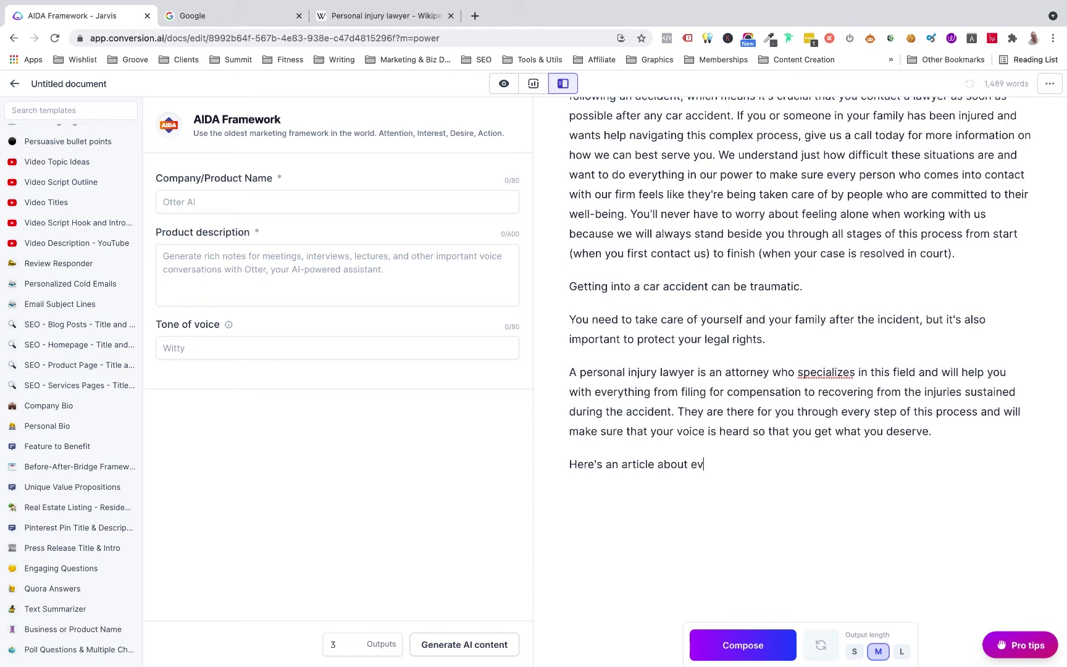
type("erything you need to know and ")
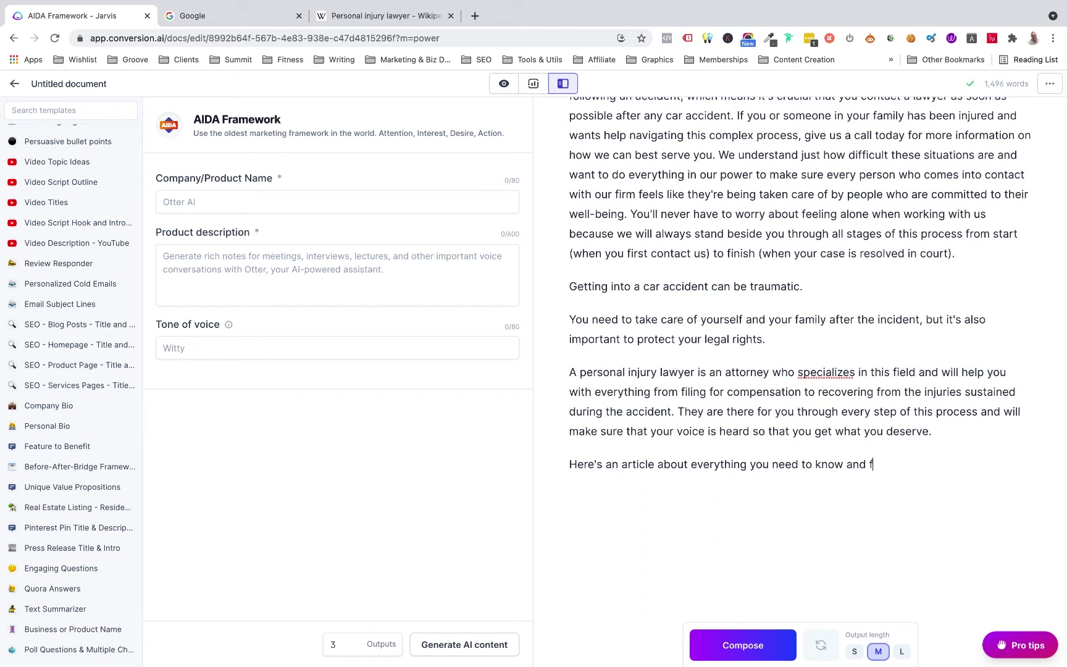
type("do")
type("oyu")
key("BackSpace")
key("BackSpace")
key("BackSpace")
type("you're inc")
key("BackSpace")
type("volved in sn")
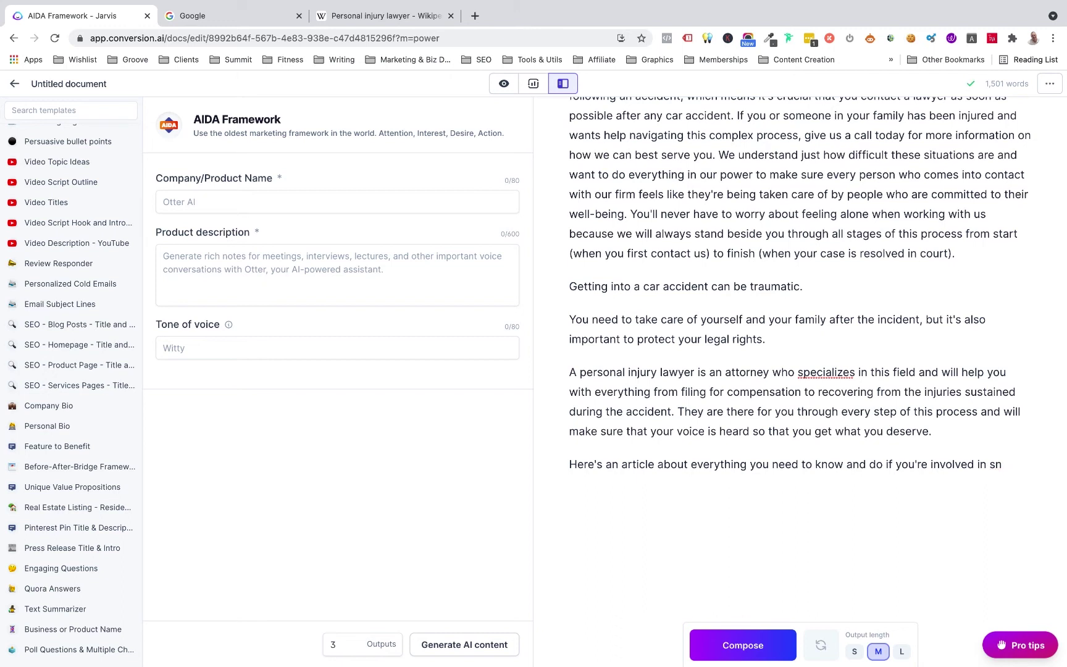
key("BackSpace")
key("BackSpace")
type("an accident")
left_click_drag(567, 286, 640, 485)
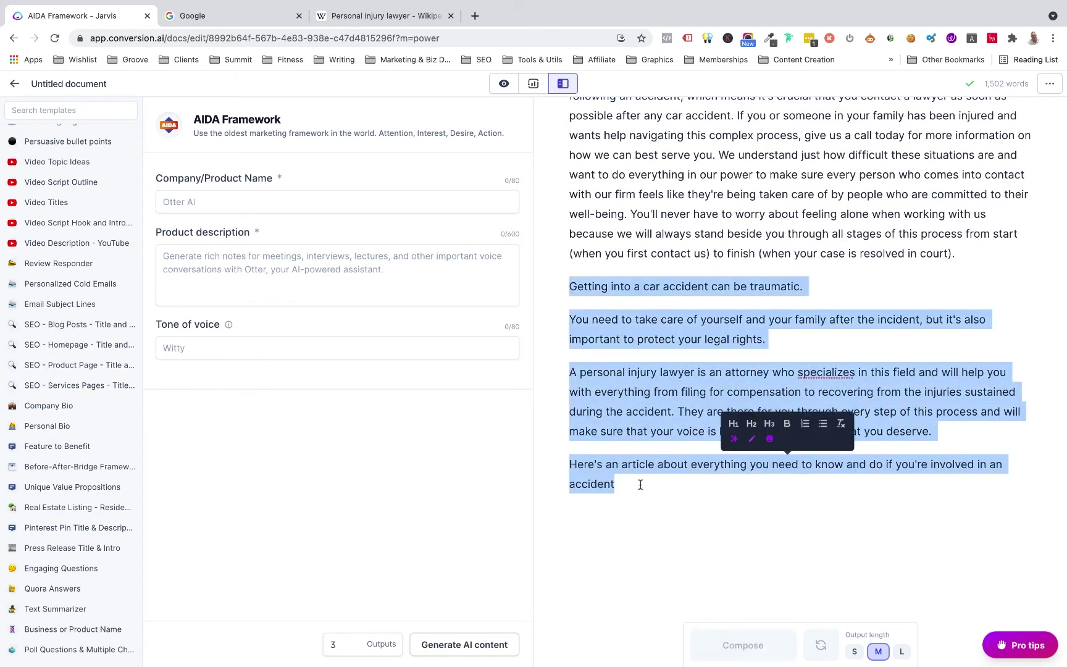
left_click(628, 485)
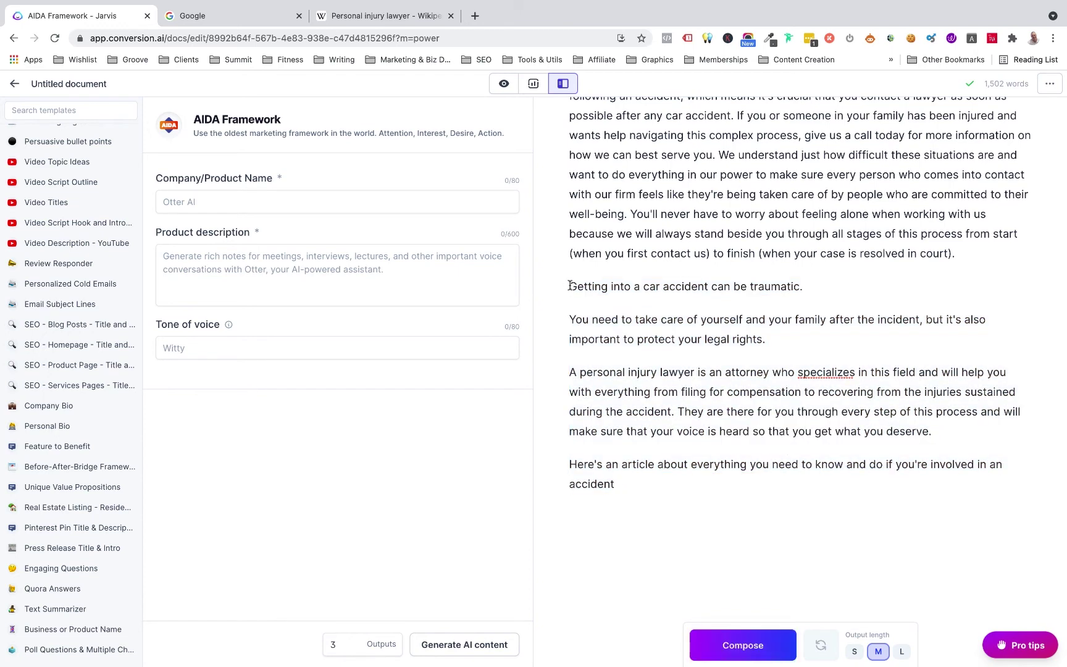
left_click_drag(569, 286, 652, 486)
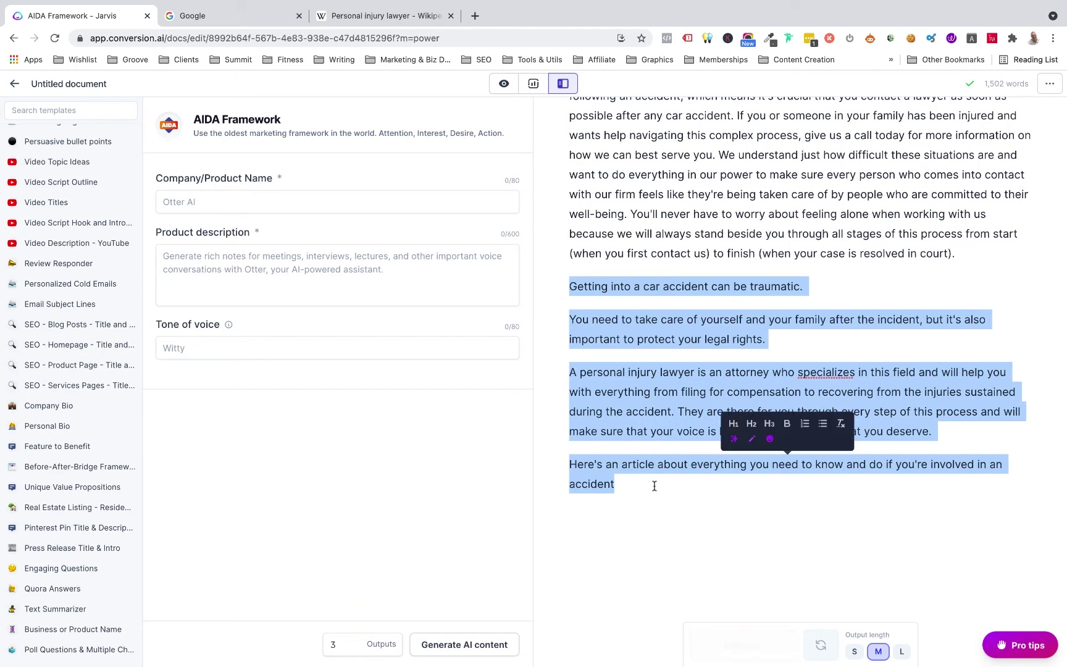
Step: Insert the prompt "write an AIDA about the above" above the PAS text, run it as a command and compose more of the output
left_click(577, 285)
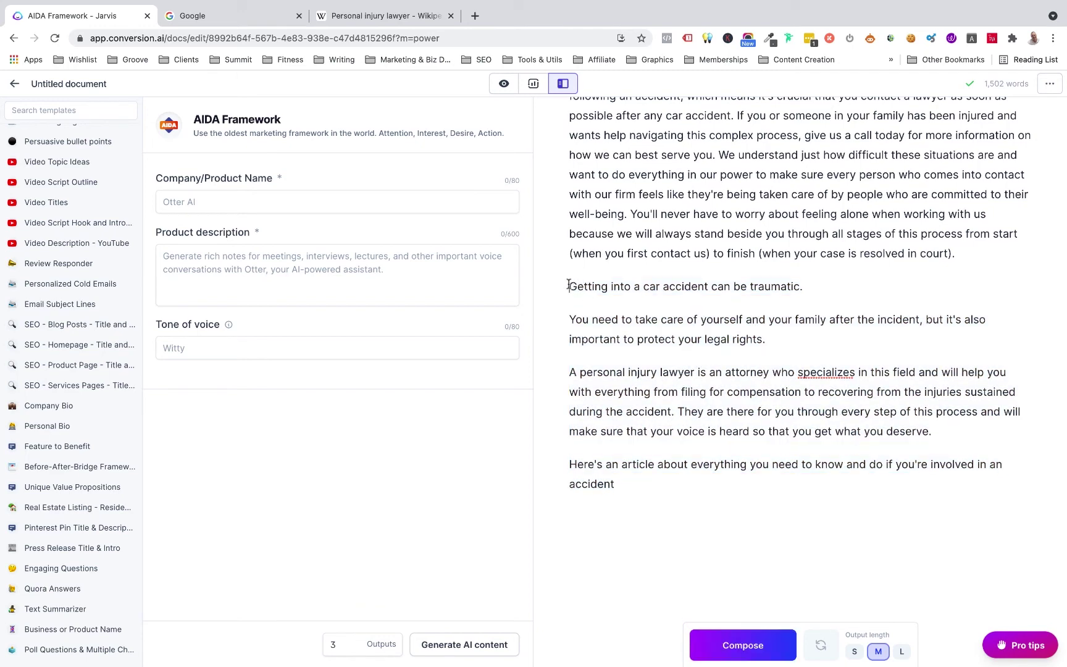
key("Return")
key("Return")
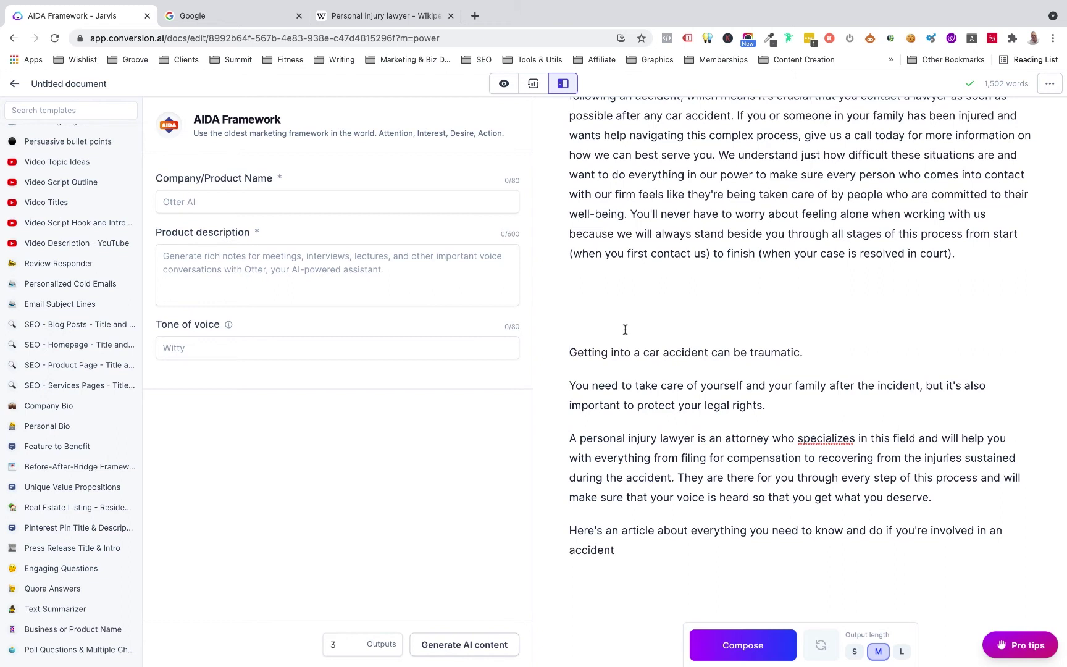
key("Up")
key("Up")
type("wtite")
key("BackSpace")
key("BackSpace")
key("BackSpace")
key("BackSpace")
type("rite an AIDA about the")
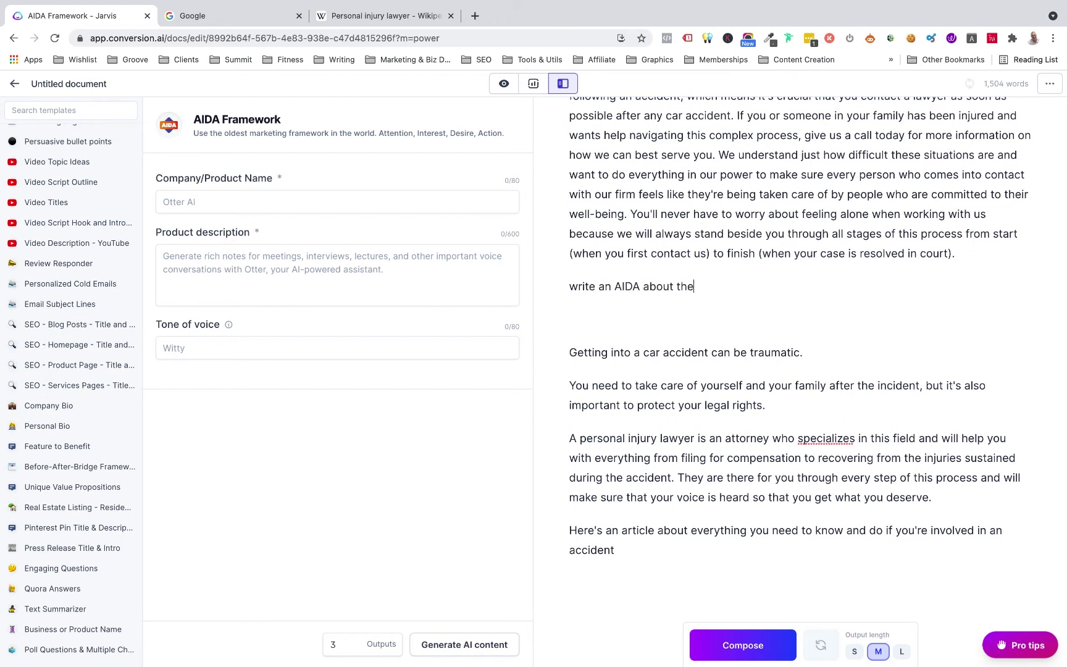
type(" above")
key("super+Return")
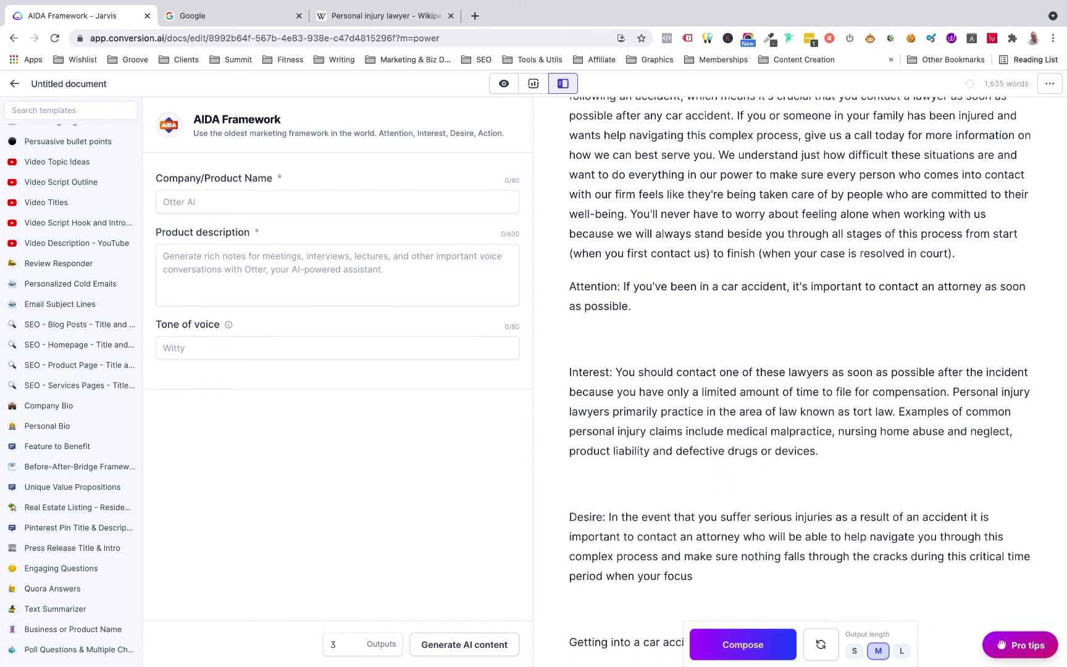
left_click(735, 646)
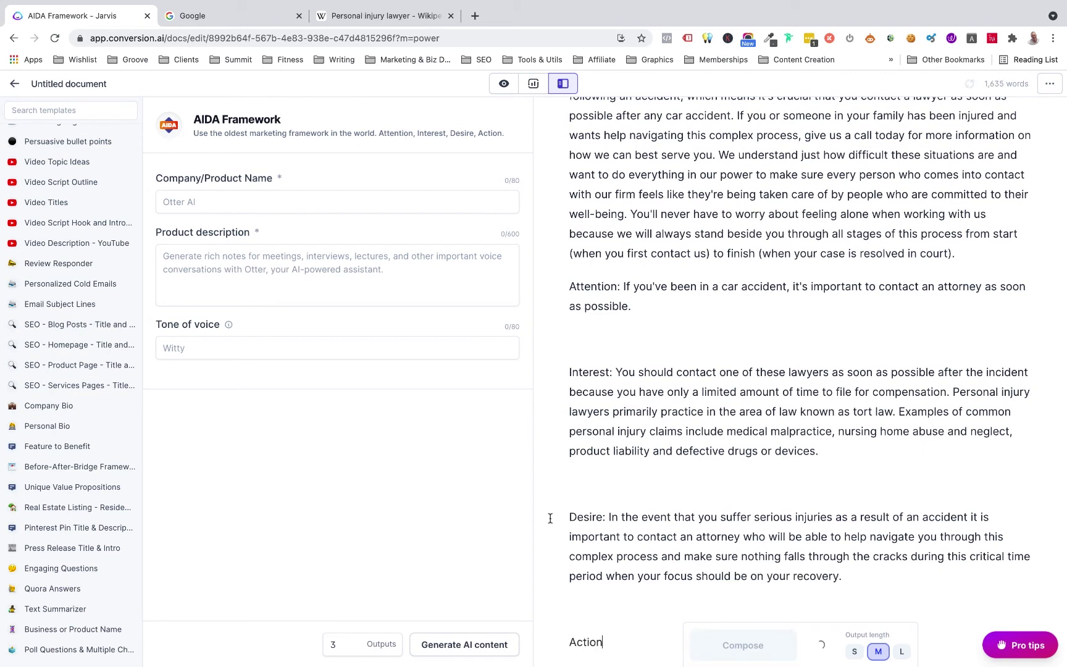
Step: Switch the document to the focus view and remove the empty line between the Attention and Interest paragraphs
left_click(504, 83)
scroll(632, 397, "down", 3)
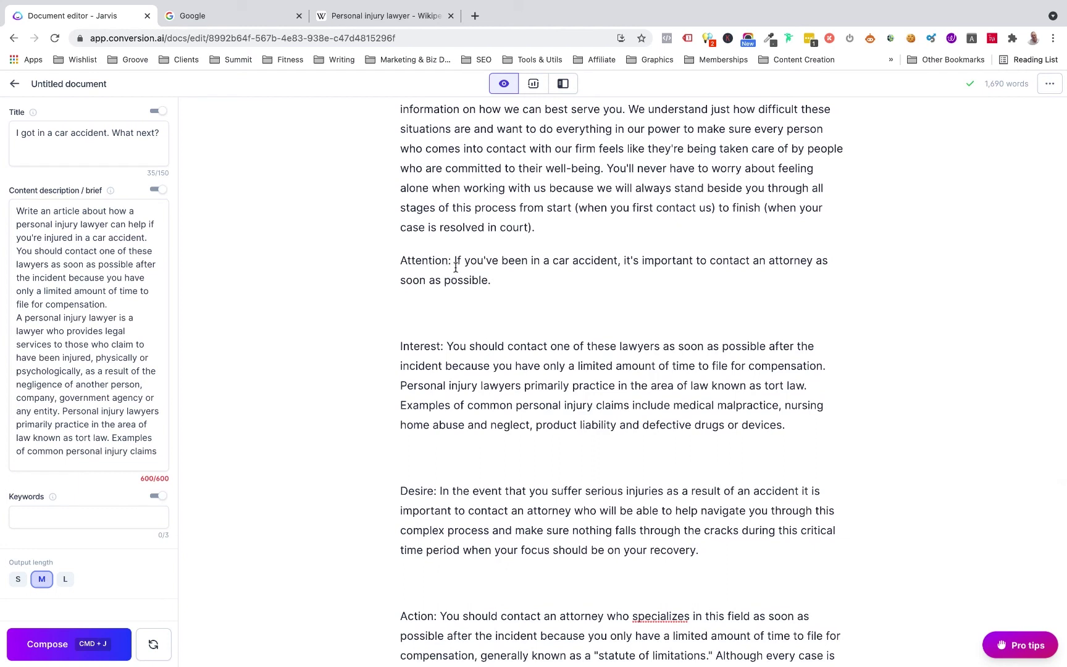
left_click_drag(455, 260, 382, 262)
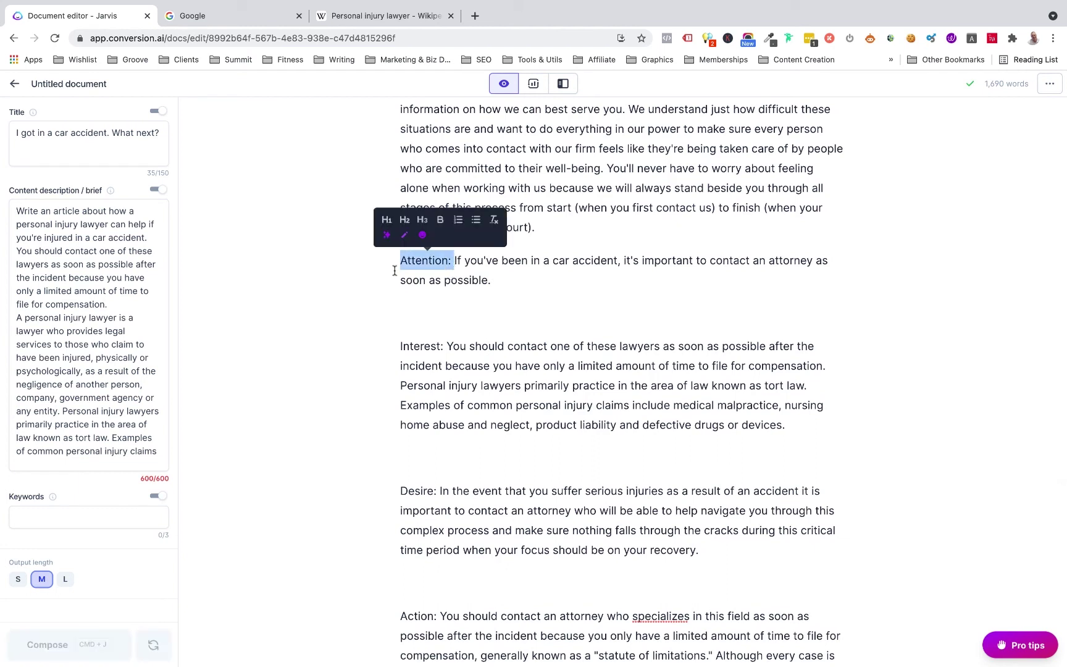
left_click(466, 313)
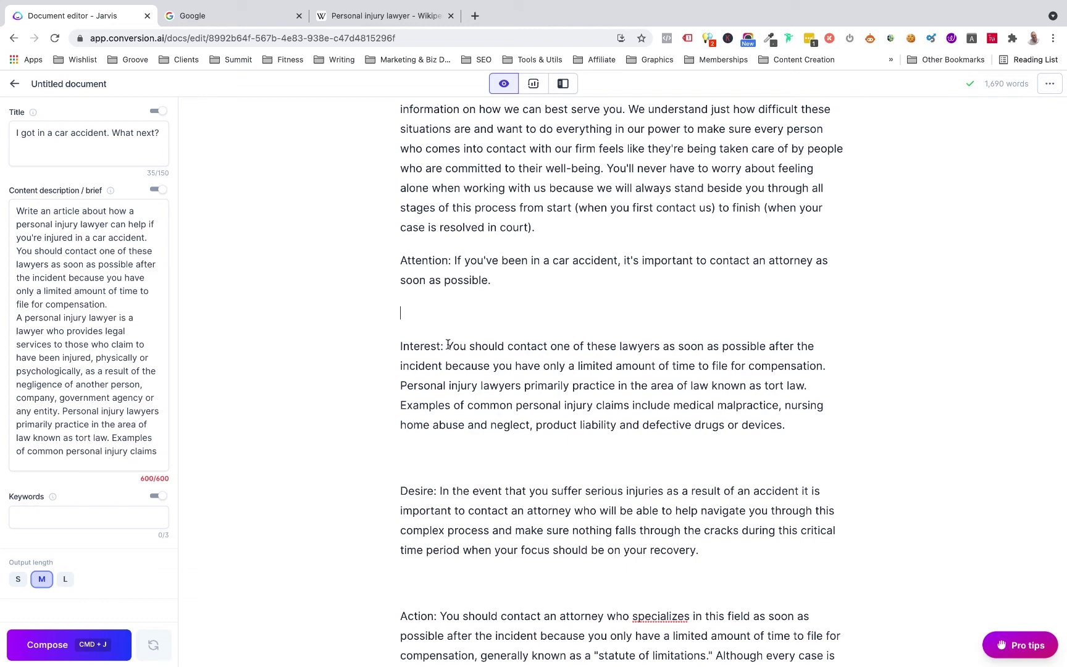
key("BackSpace")
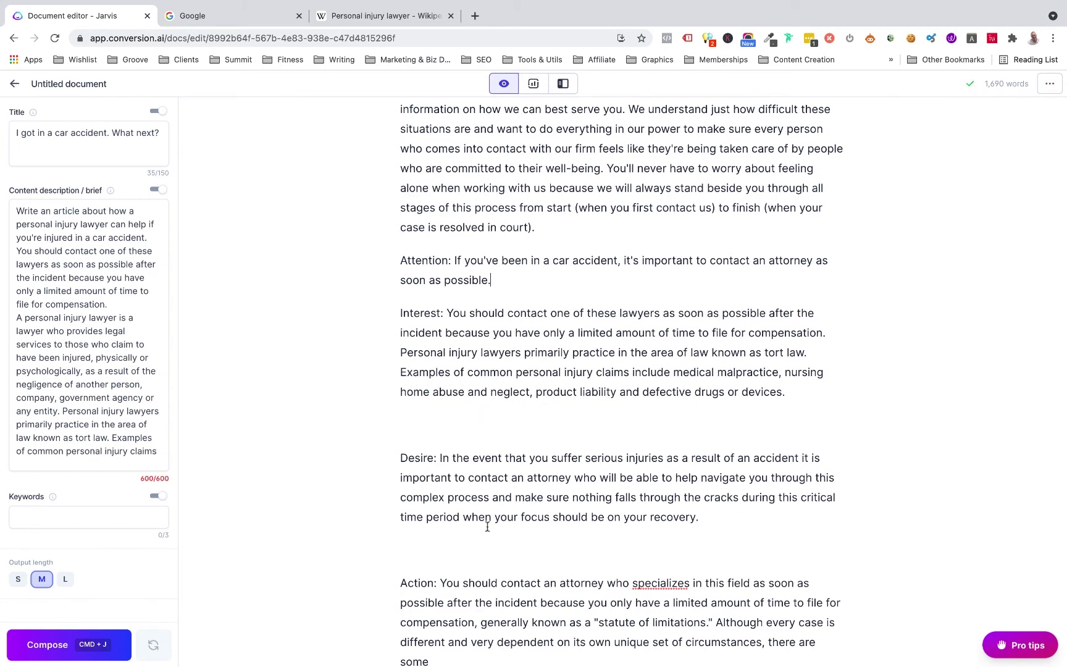
Step: Insert the prompt "write a BAB about the above" above the Attention paragraph and generate text from it
scroll(587, 487, "down", 3)
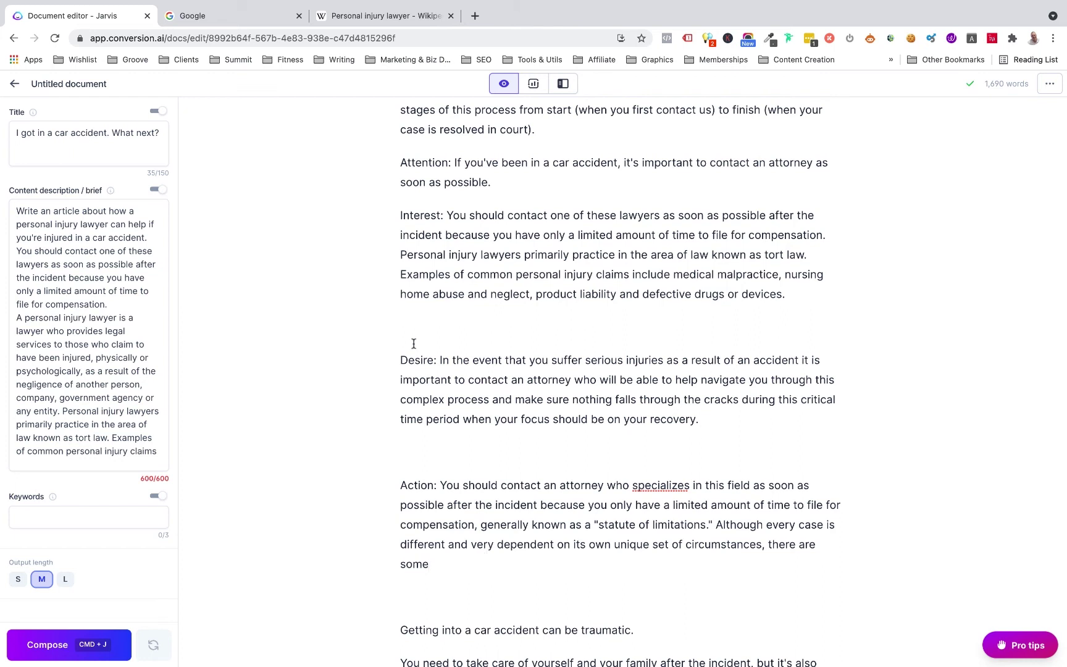
left_click(407, 218)
left_click(402, 166)
key("Return")
key("Return")
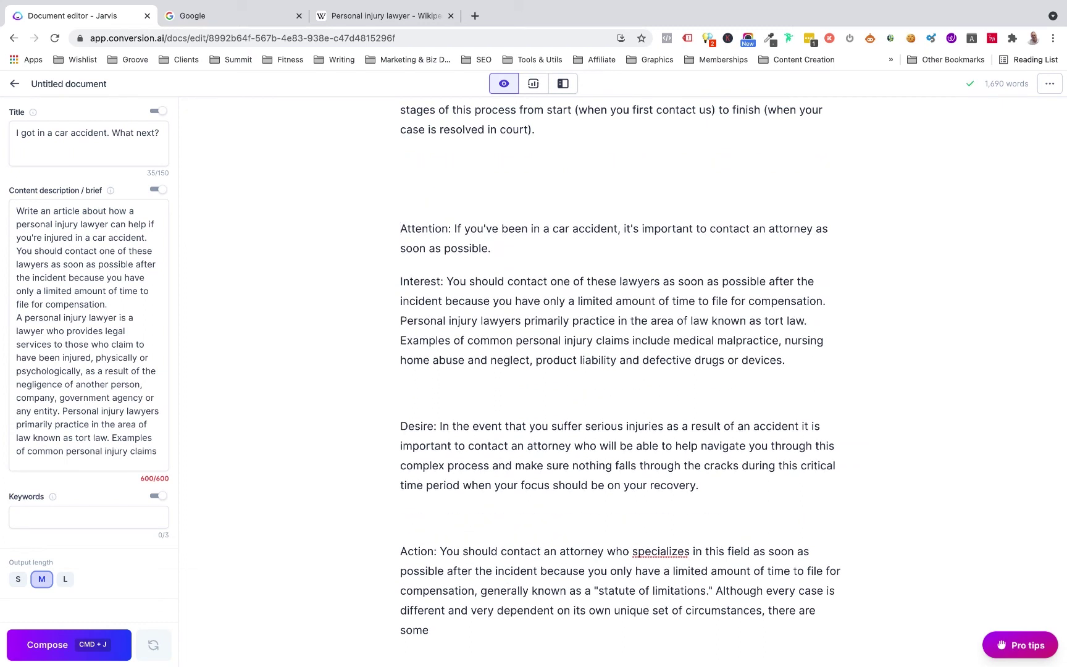
type("write a BAB about t")
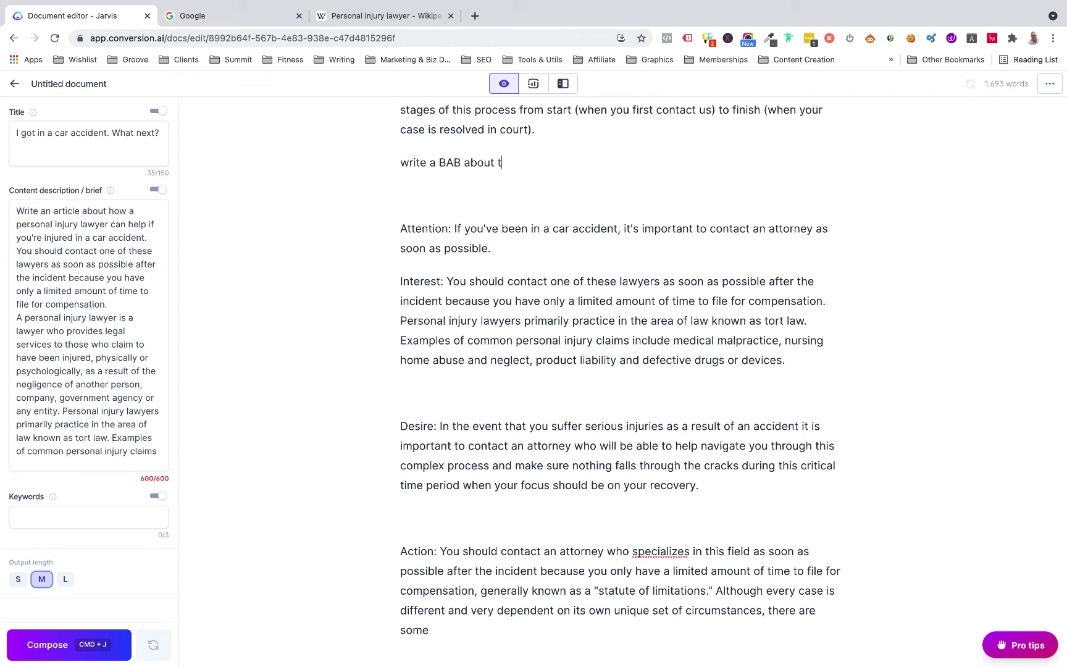
type("he above")
key("super+j")
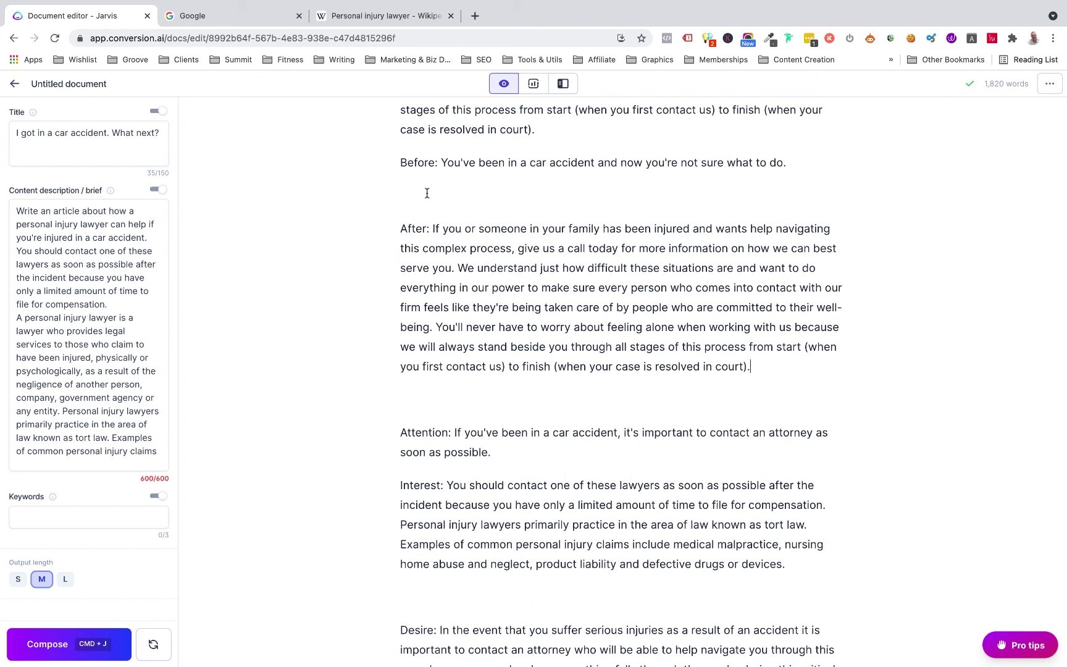
Step: Remove the remaining empty lines between the generated Before, After, Attention, Interest, Desire and Action paragraphs
scroll(481, 247, "up", 3)
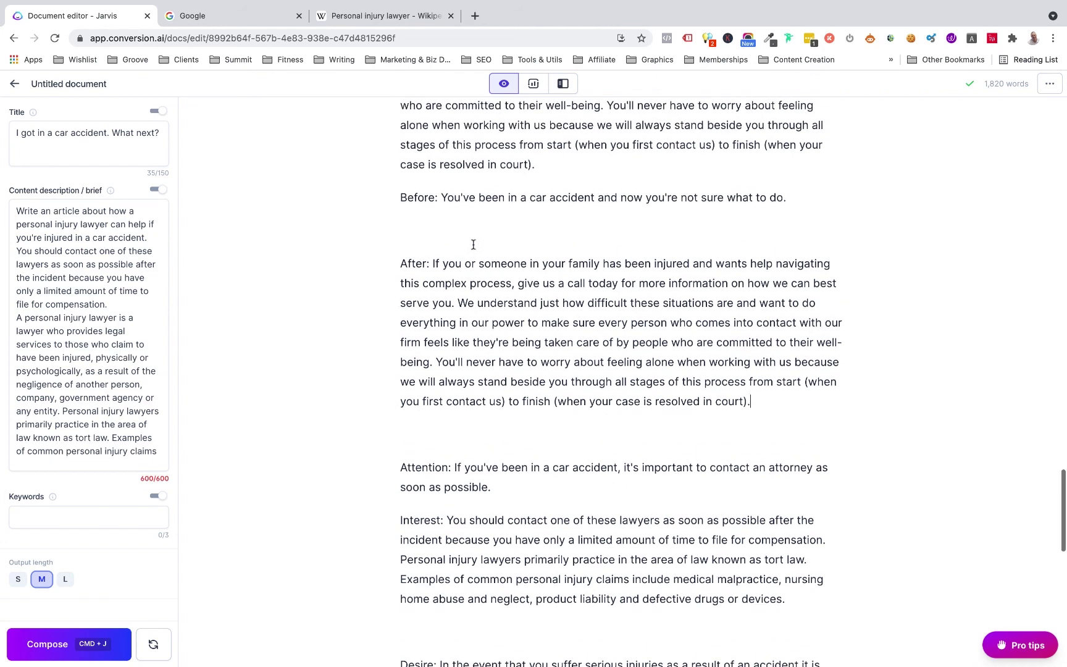
scroll(474, 245, "down", 1)
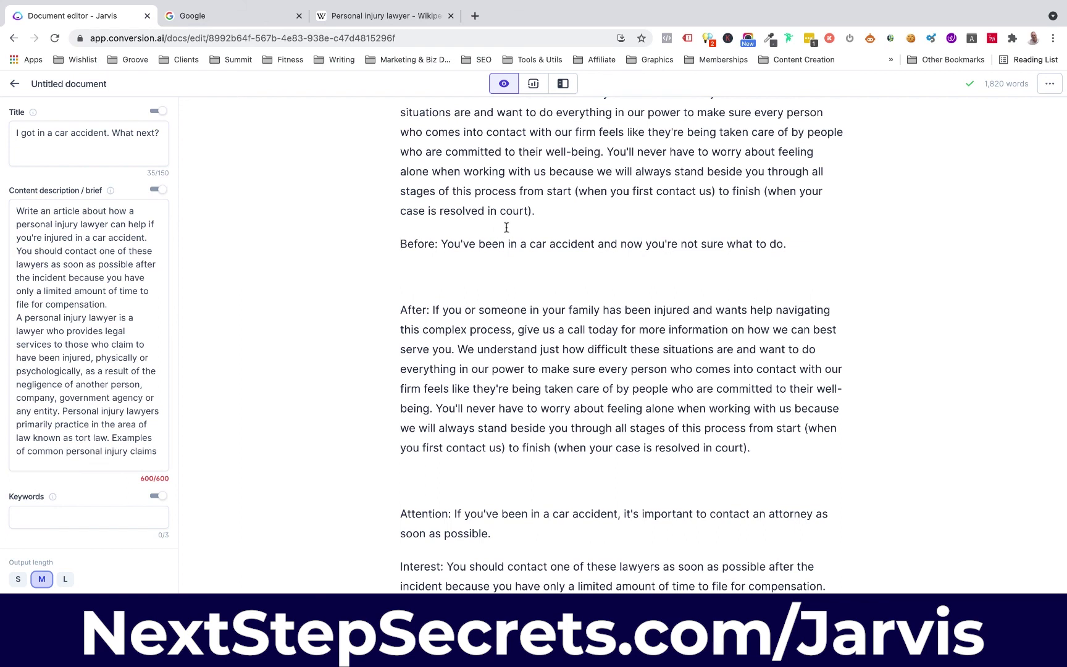
left_click(448, 266)
key("BackSpace")
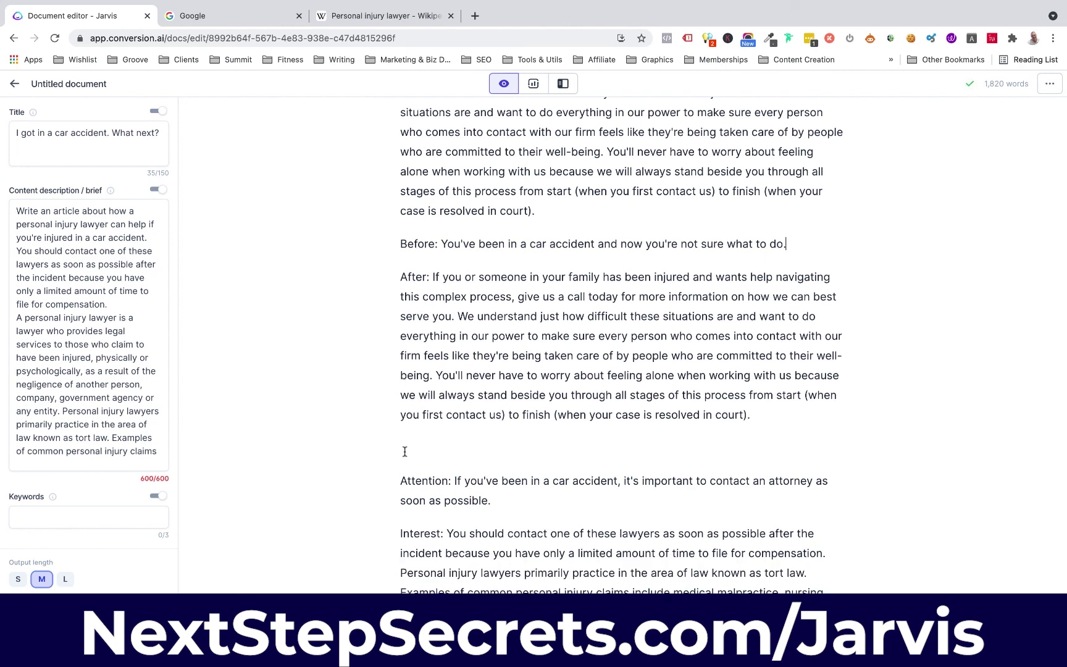
key("BackSpace")
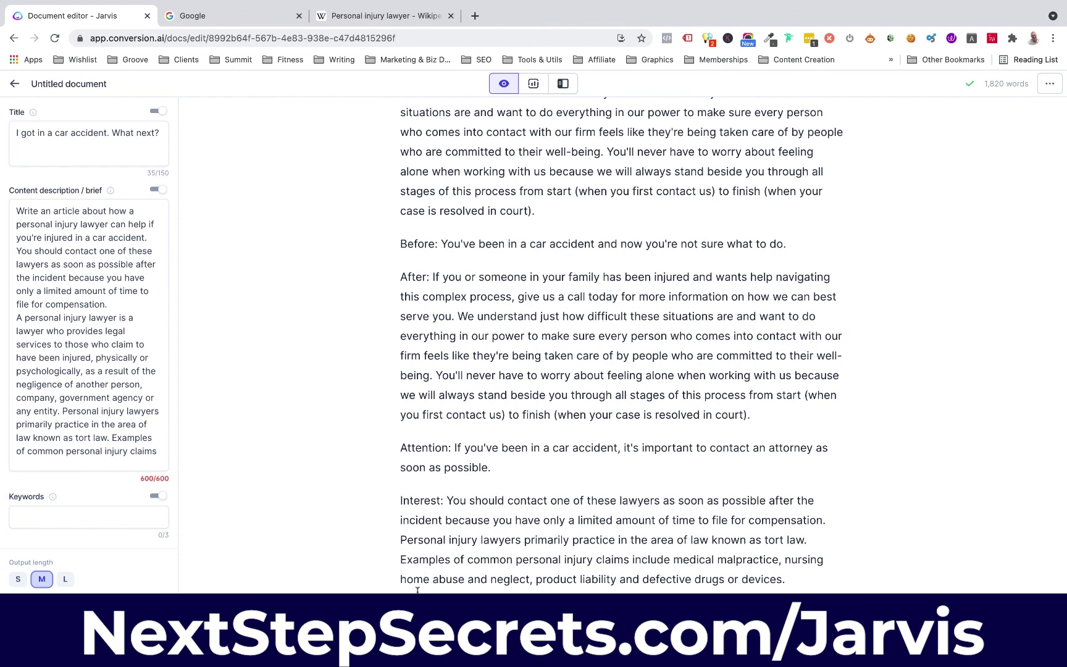
key("super+Return")
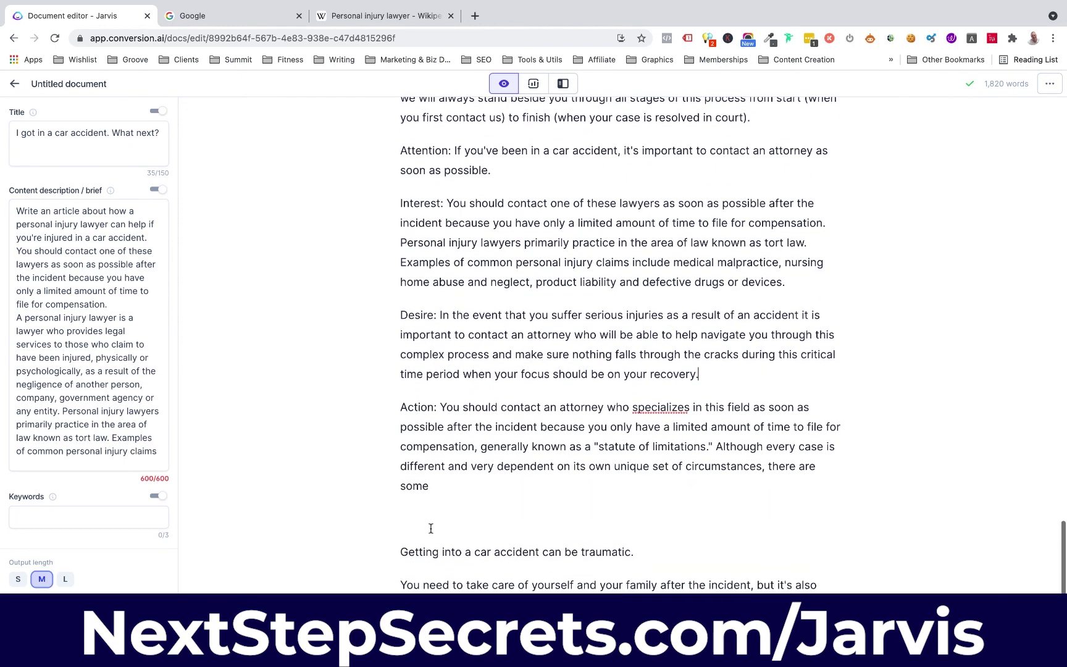
Step: Add the label "Problem:" before the sentence "Getting into a car accident can be traumatic."
left_click(401, 551)
type("Probl")
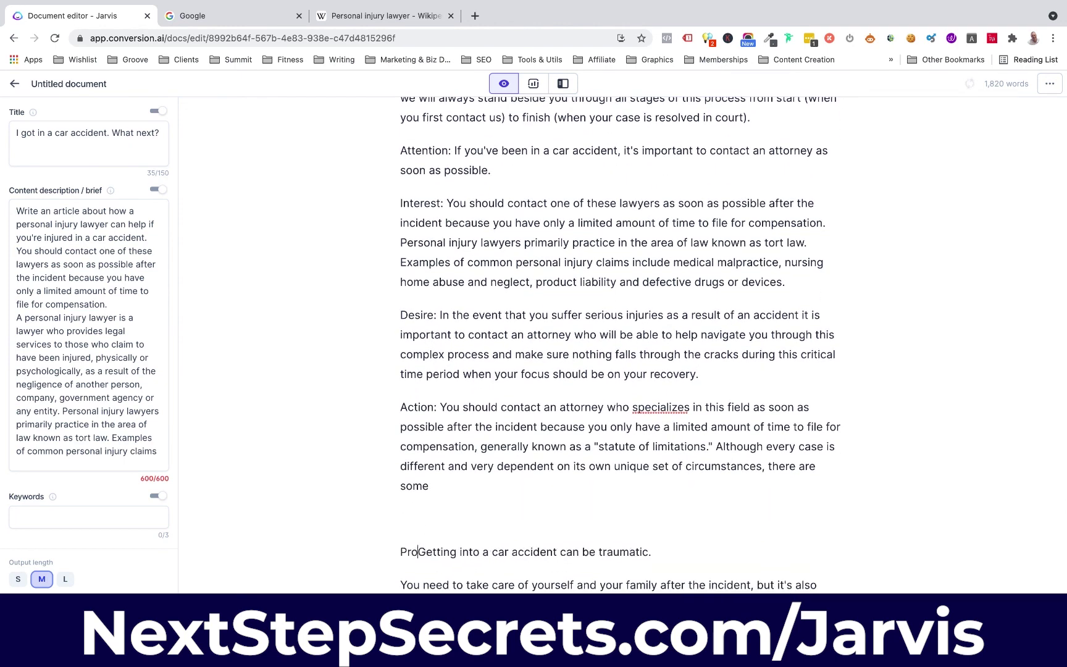
type("em:")
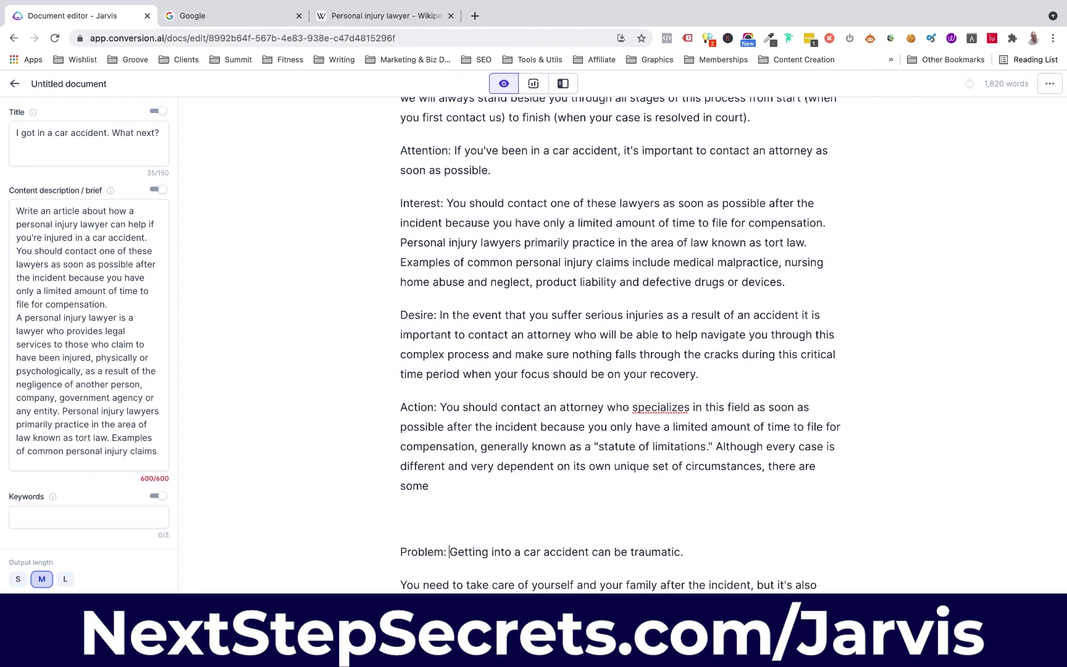
scroll(618, 340, "down", 1)
scroll(317, 553, "down", 2)
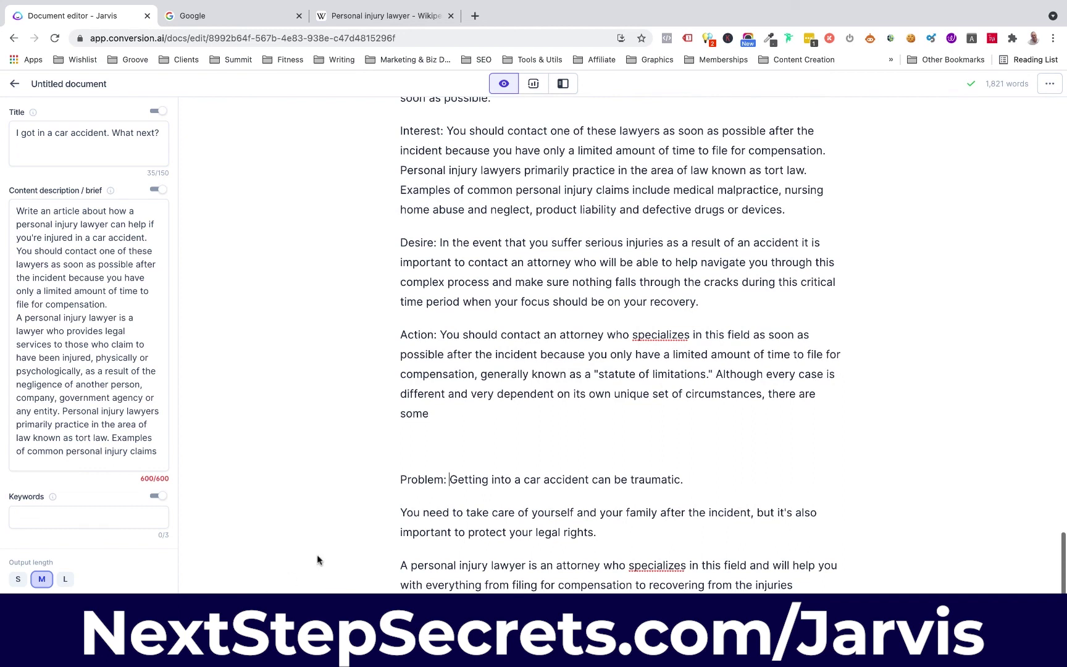